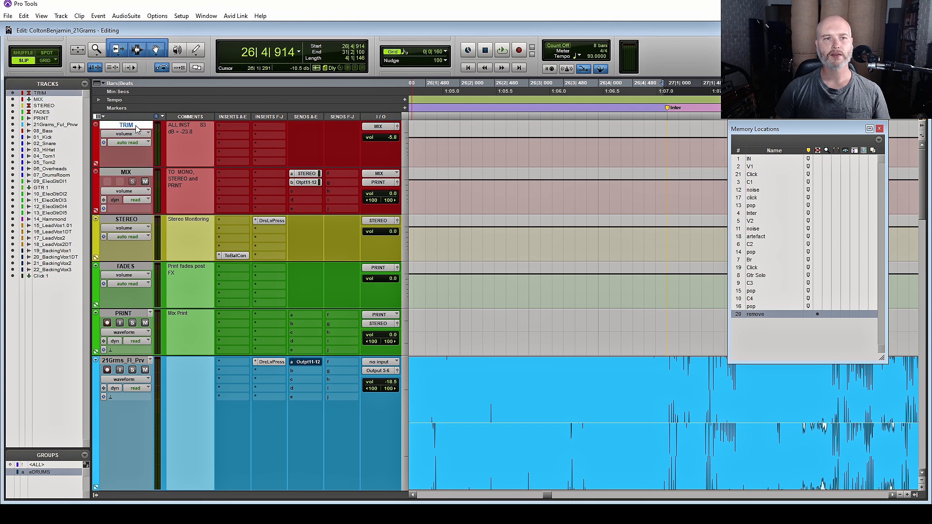
shift+click(127, 314)
alt+click(127, 315)
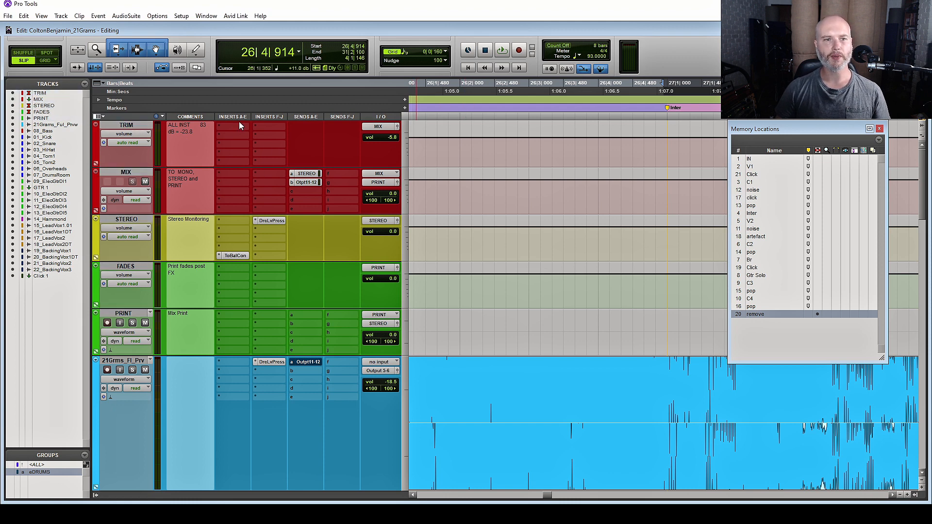
click(118, 173)
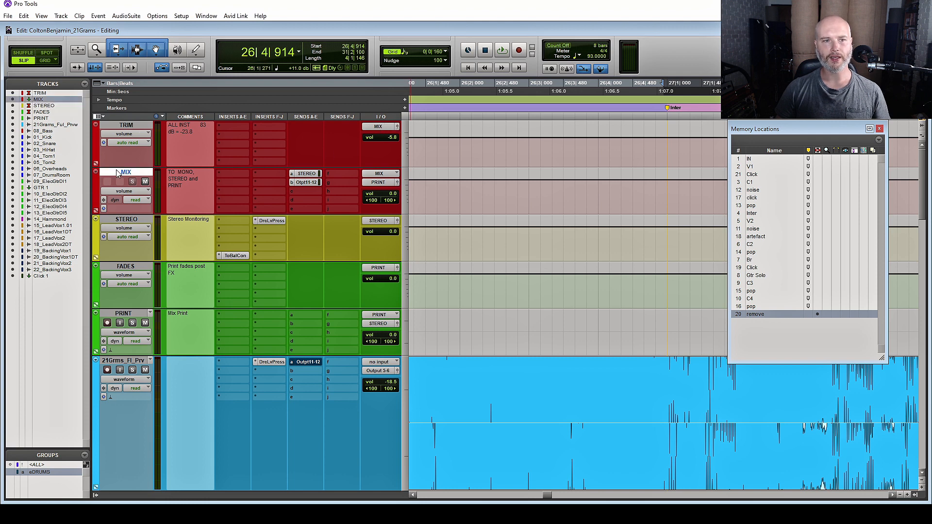
click(306, 174)
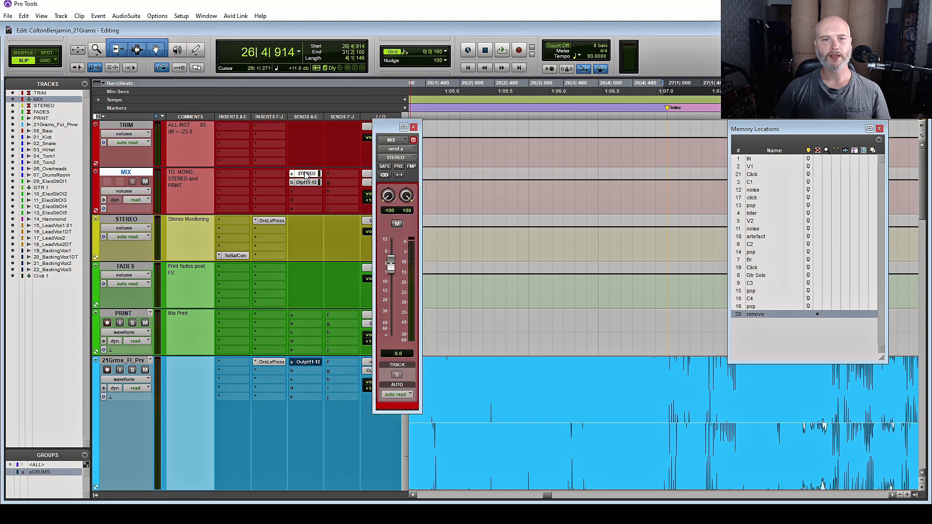
click(413, 127)
click(387, 182)
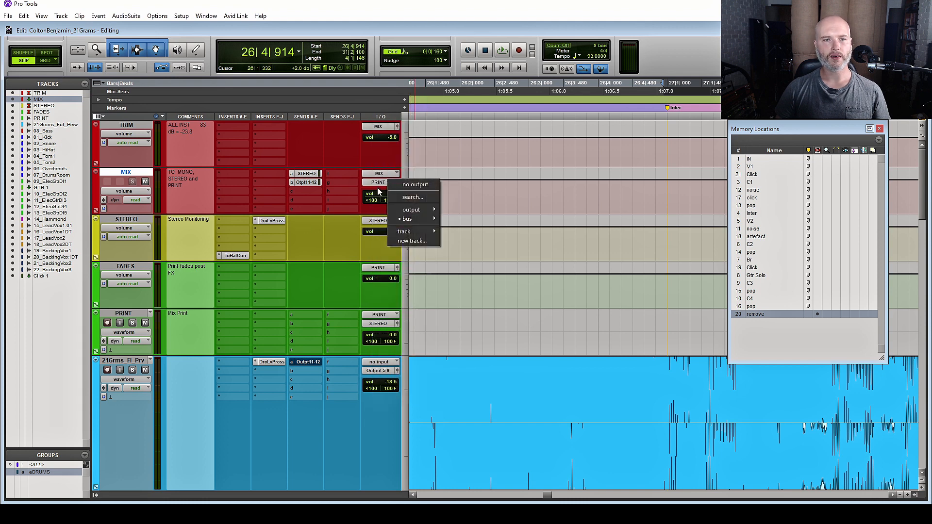
click(140, 313)
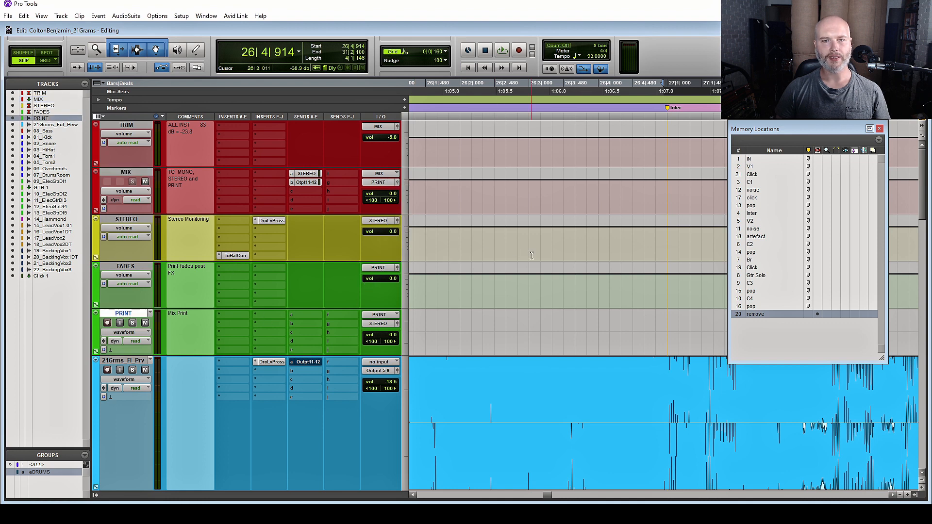
drag(520, 285, 457, 284)
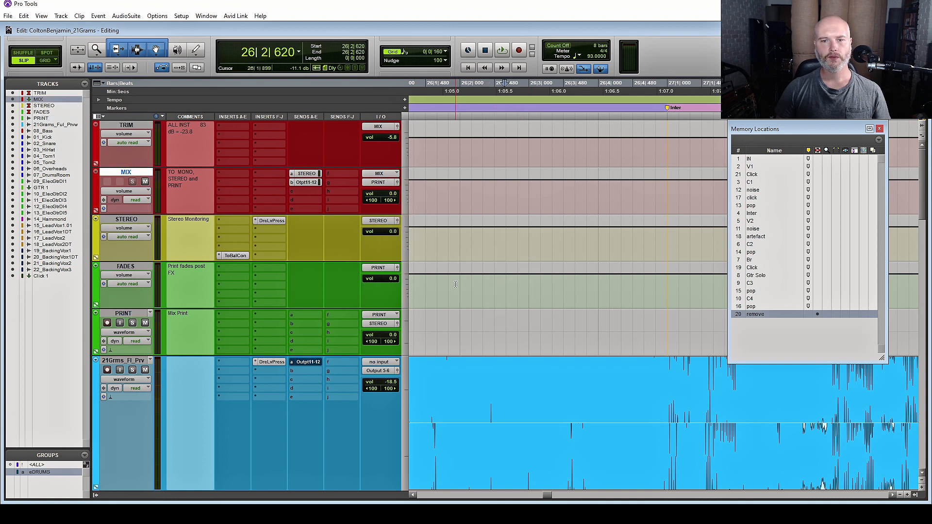
drag(456, 282, 527, 281)
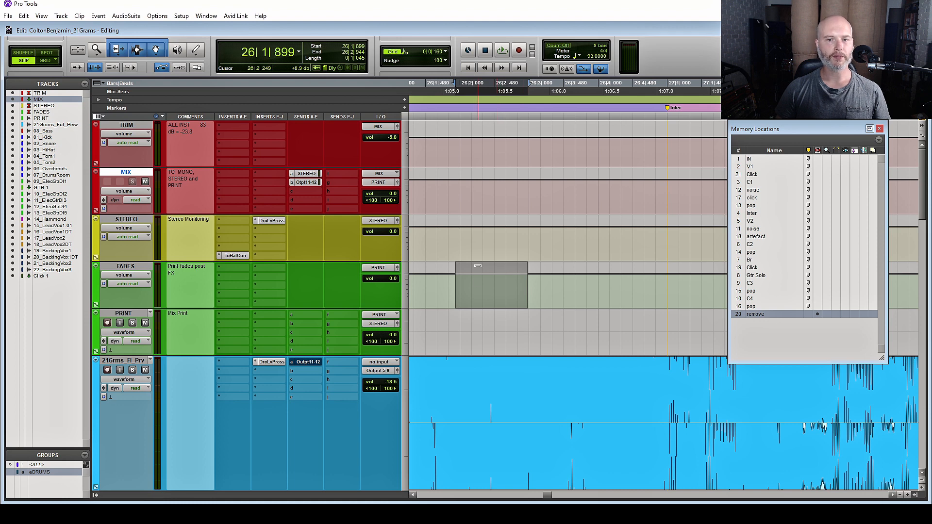
click(477, 280)
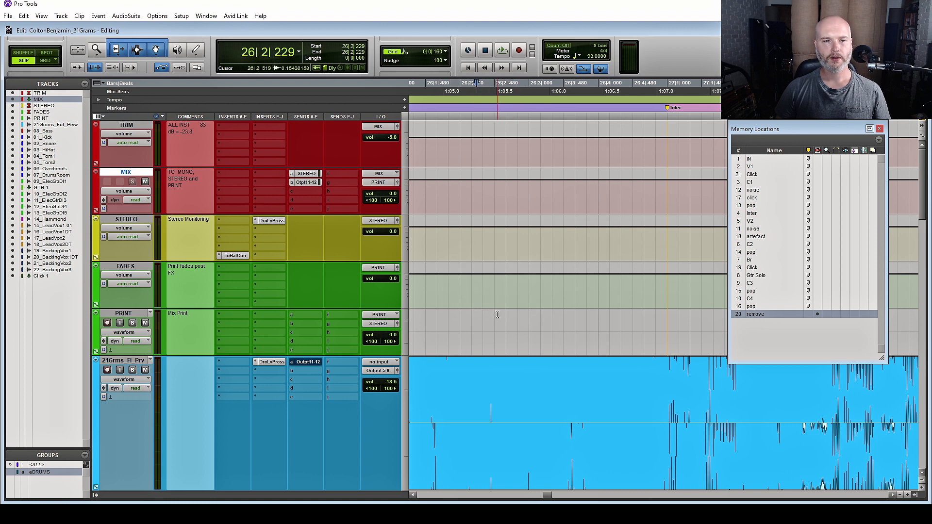
drag(459, 321, 564, 321)
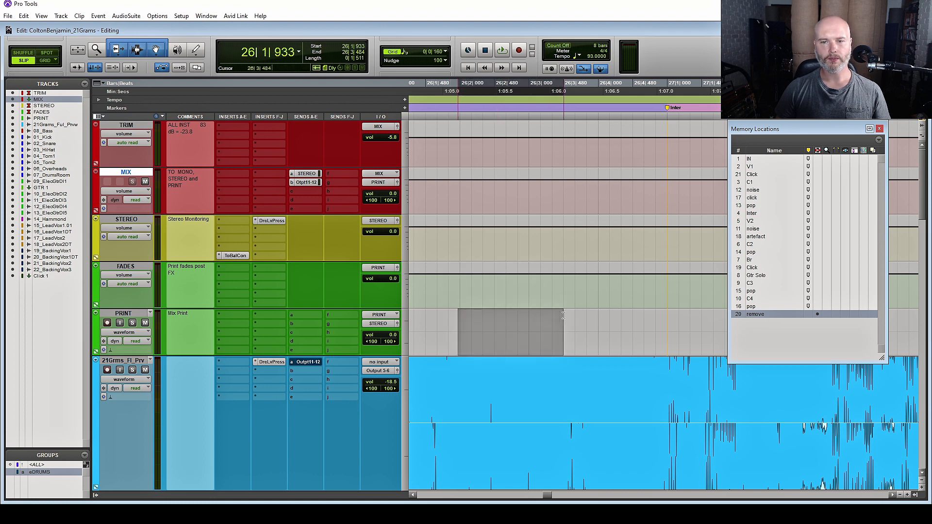
click(509, 320)
click(458, 321)
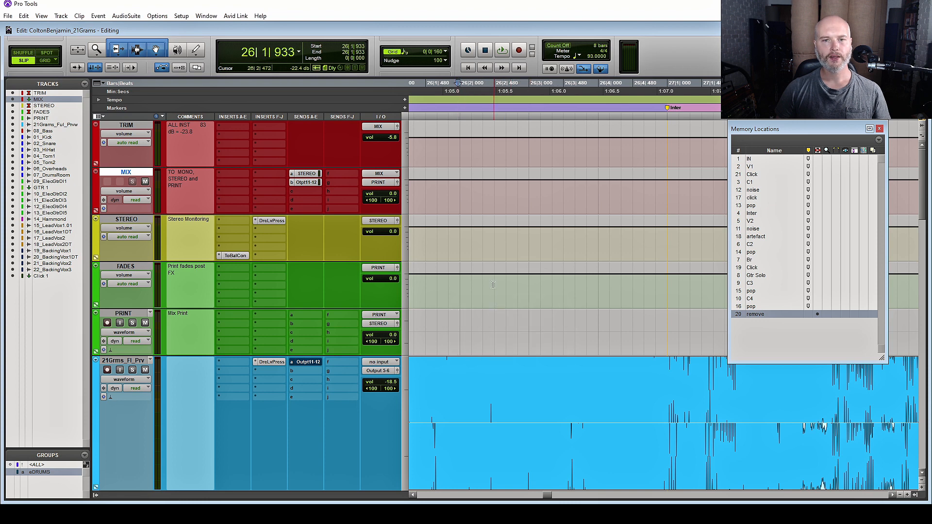
drag(453, 276, 531, 277)
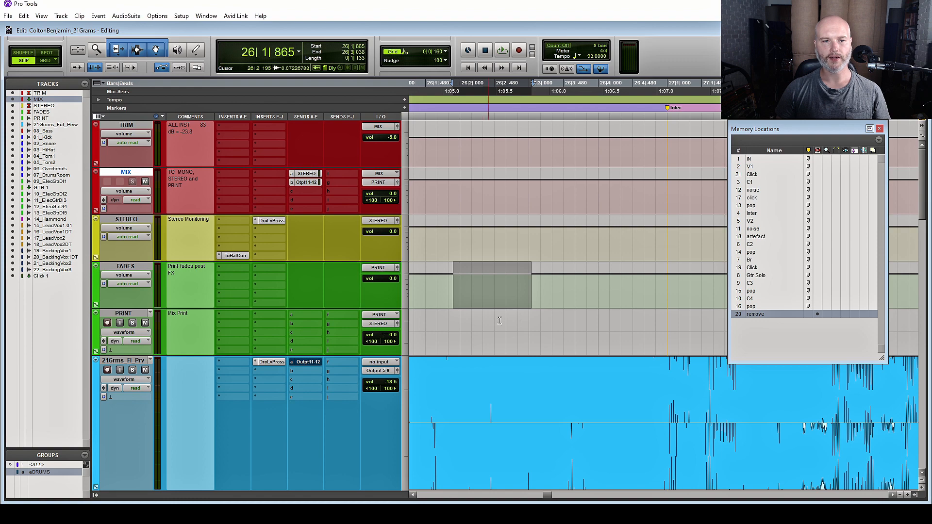
click(452, 321)
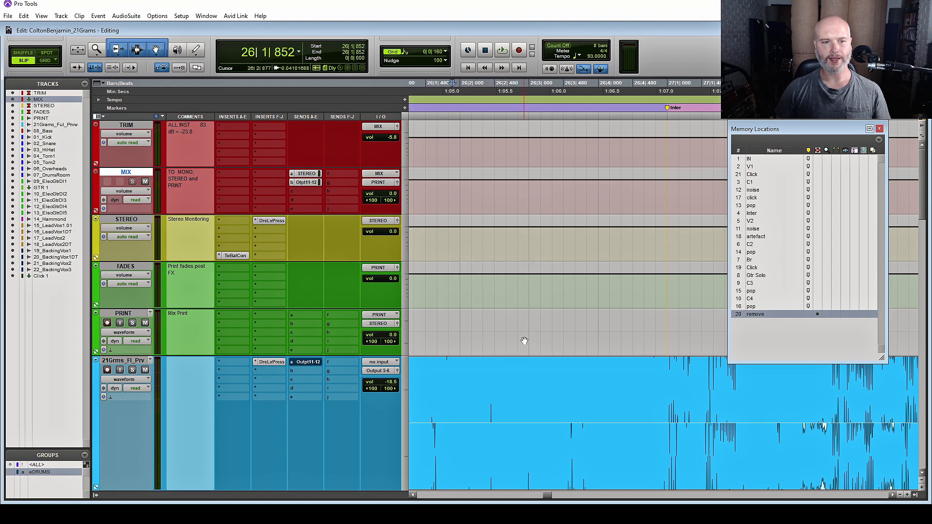
scroll(525, 341, down, 1)
Move the edit point to 26|2|141 and zoom out to fit every track and the whole song
click(139, 313)
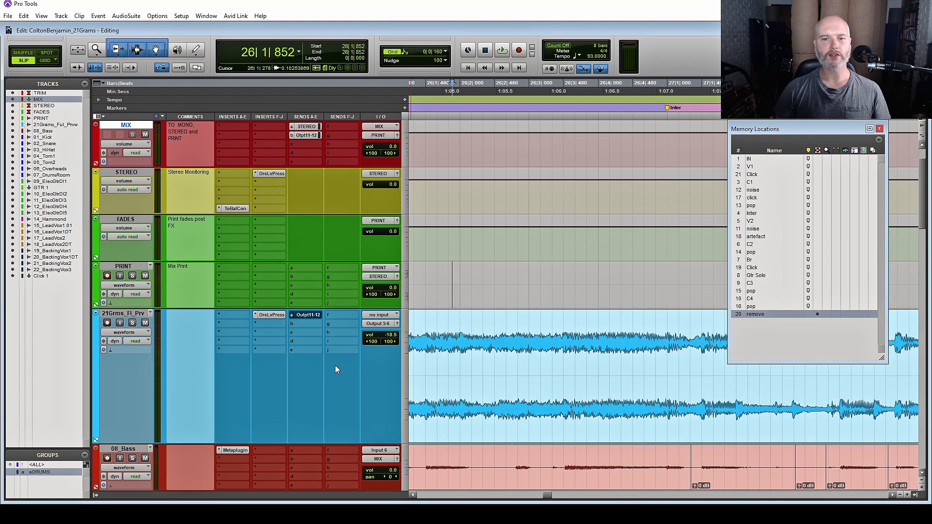
click(470, 360)
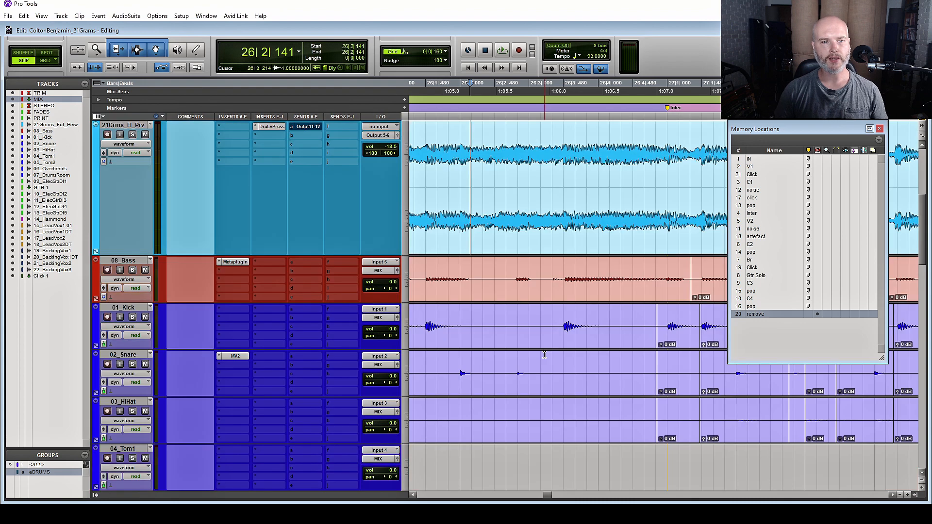
click(118, 262)
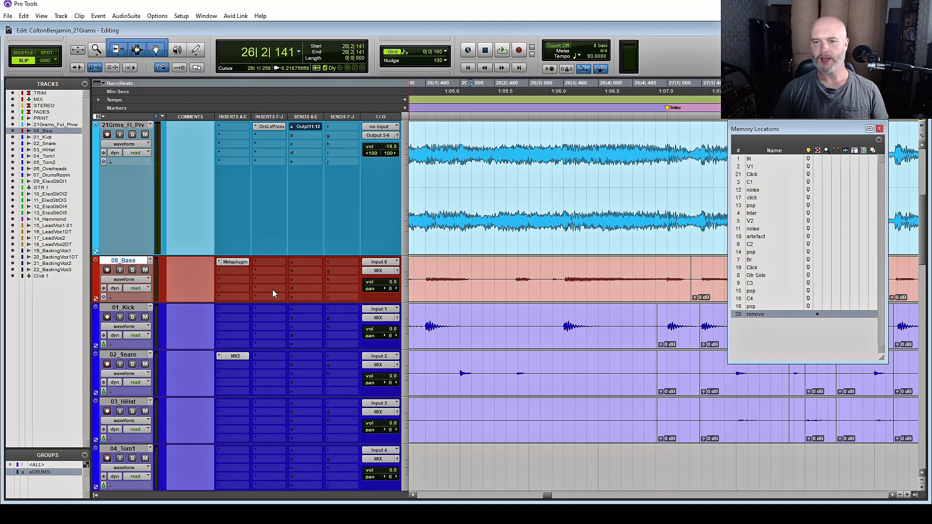
scroll(507, 298, down, 5)
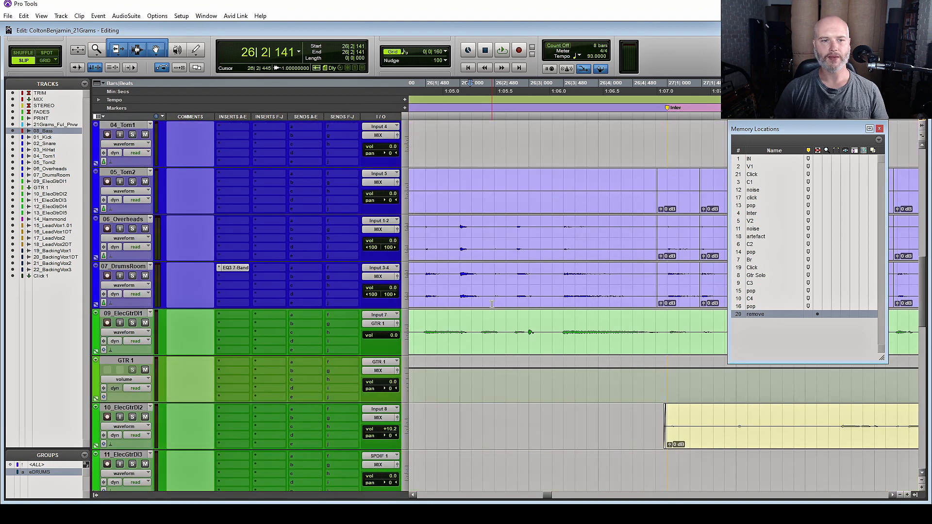
scroll(492, 305, down, 1)
key(e)
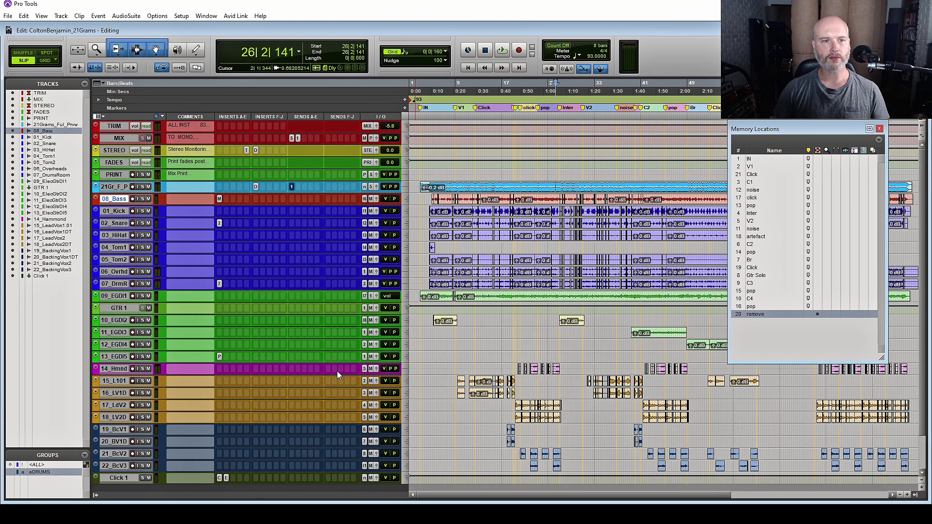
Select the four backing vocal tracks, 19_BcV1 through 22_BcV3
click(121, 199)
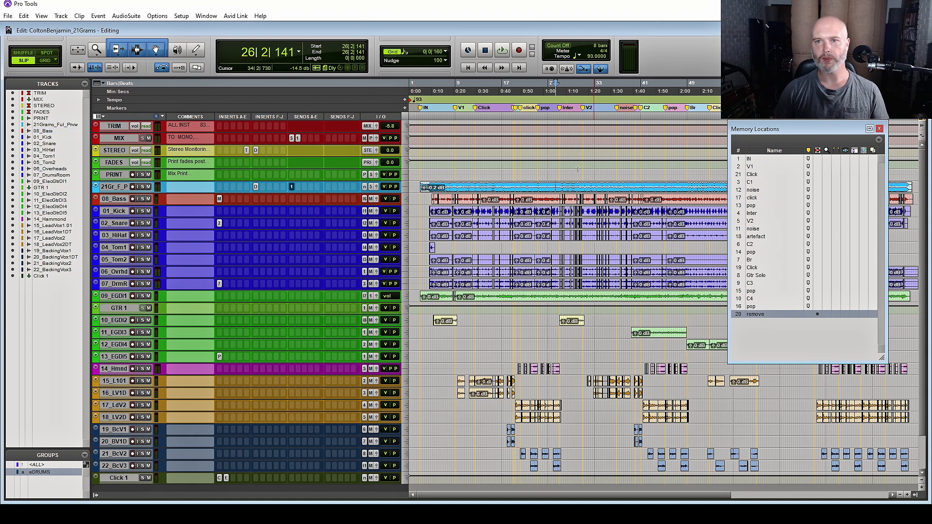
click(115, 283)
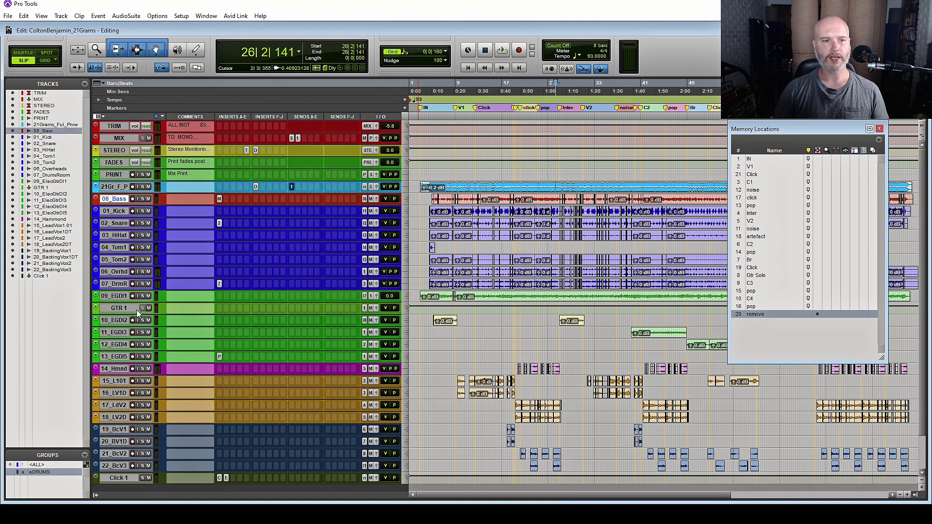
click(115, 296)
click(118, 369)
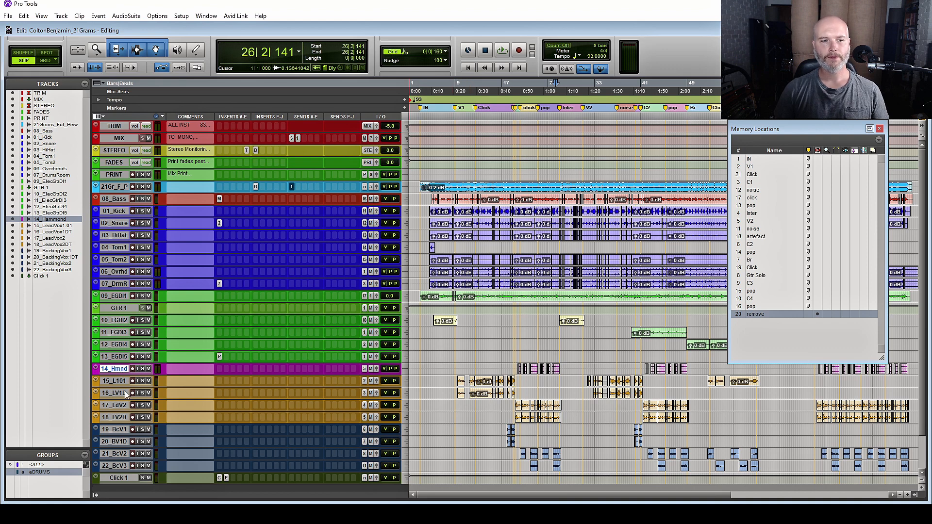
click(117, 380)
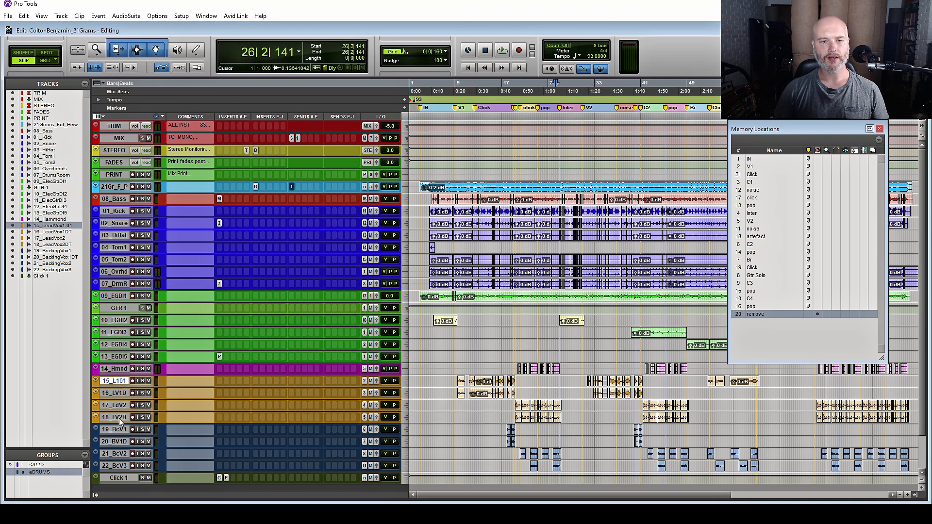
click(119, 429)
shift+click(118, 465)
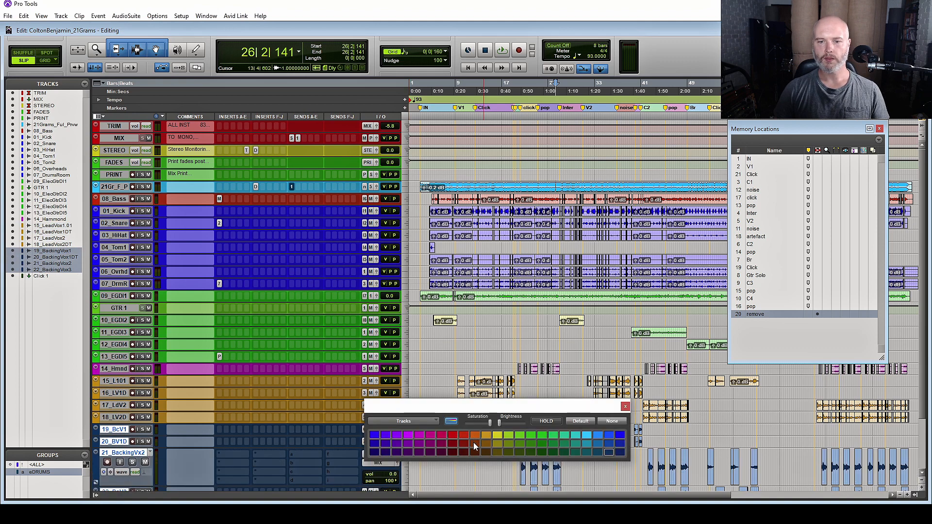
Colour the backing vocal tracks rust-brown, then play briefly from the IN marker
click(475, 444)
click(625, 405)
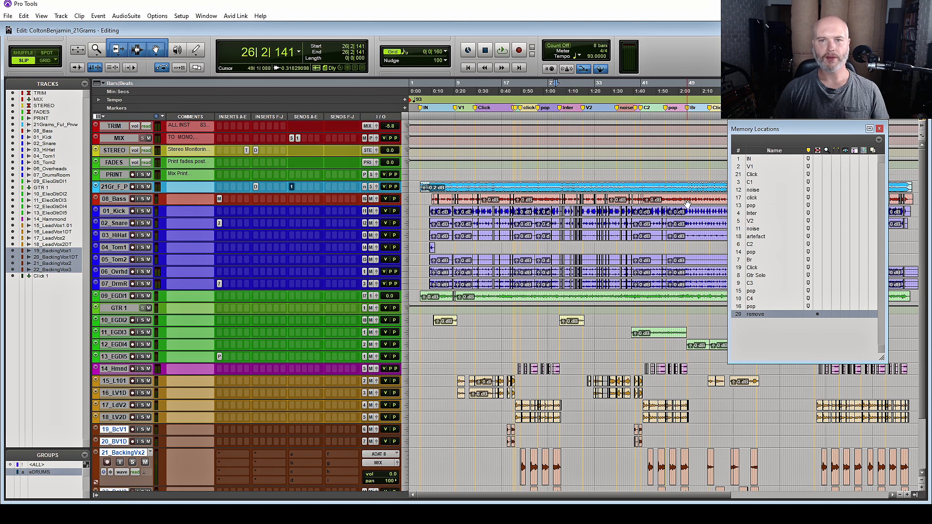
click(761, 160)
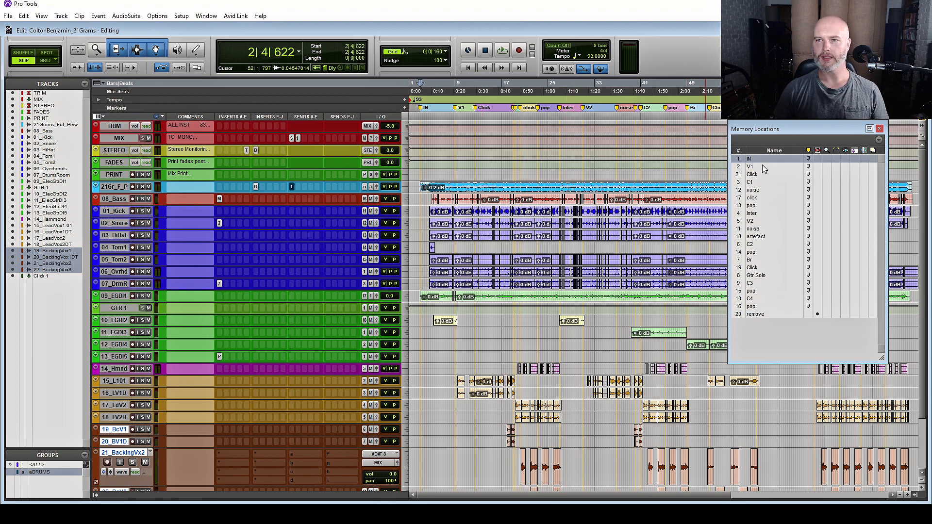
key(space)
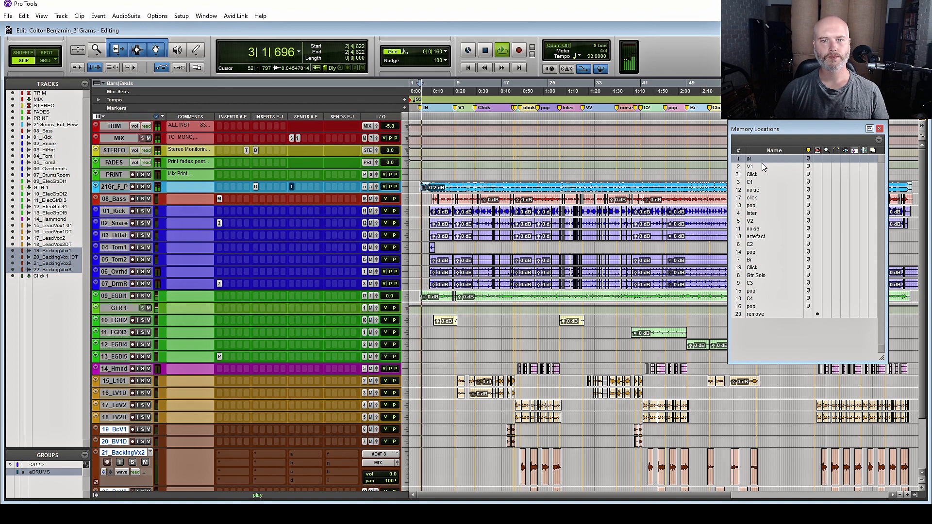
key(space)
Audition from the C1 and V2 markers, then jump to the Click marker at 12|2|421
click(759, 181)
key(space)
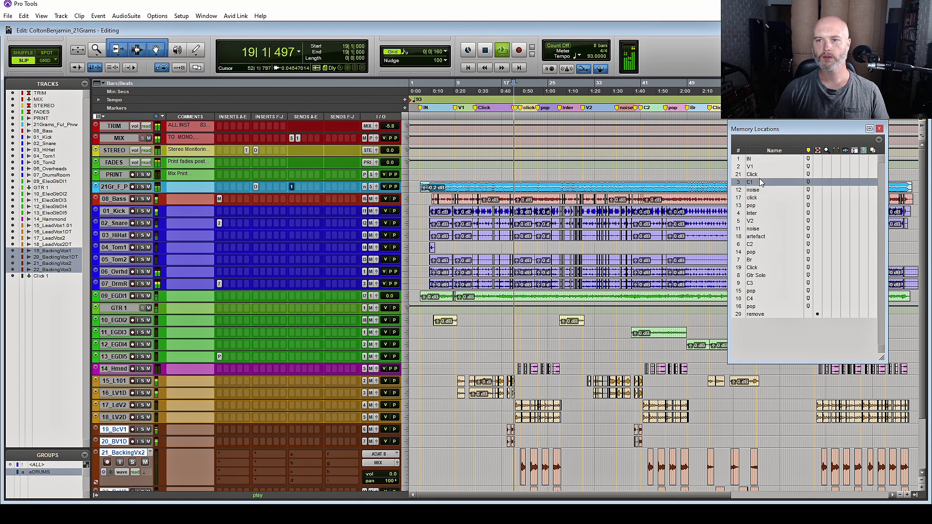
click(763, 222)
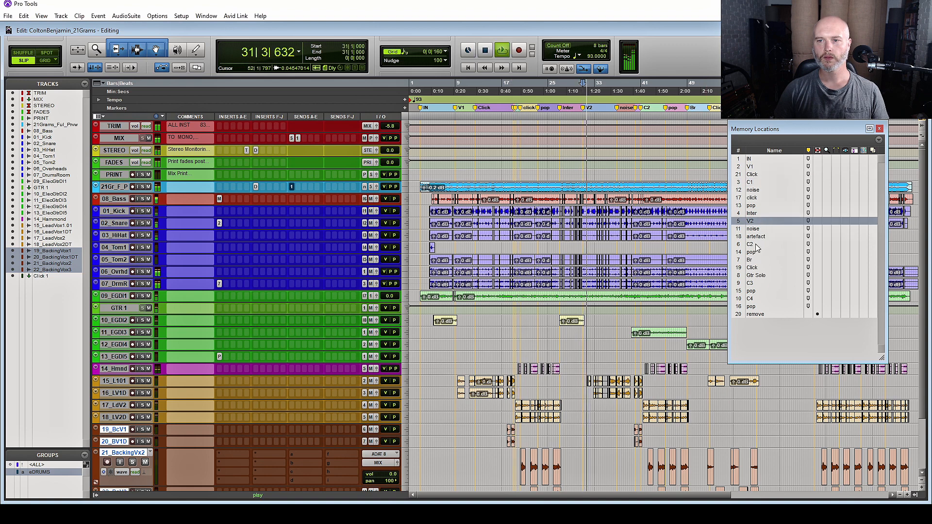
key(space)
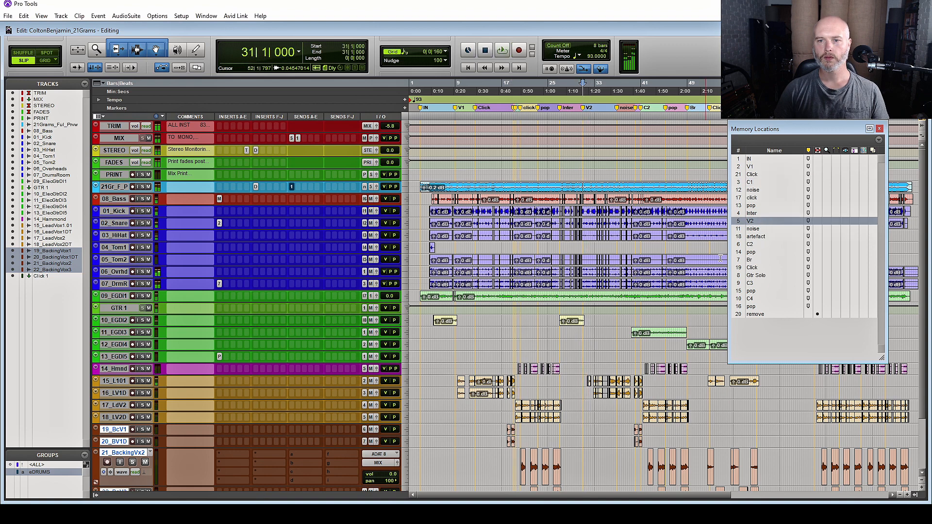
scroll(739, 255, down, 1)
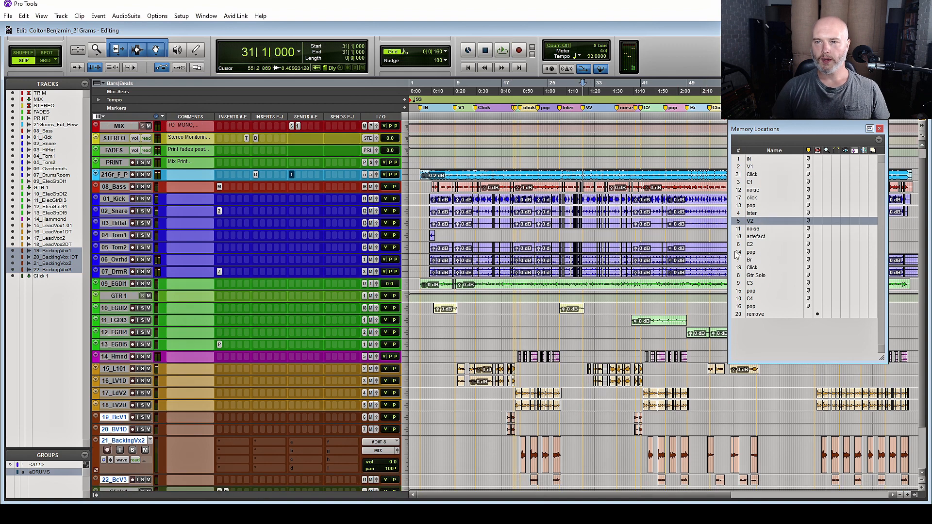
click(753, 175)
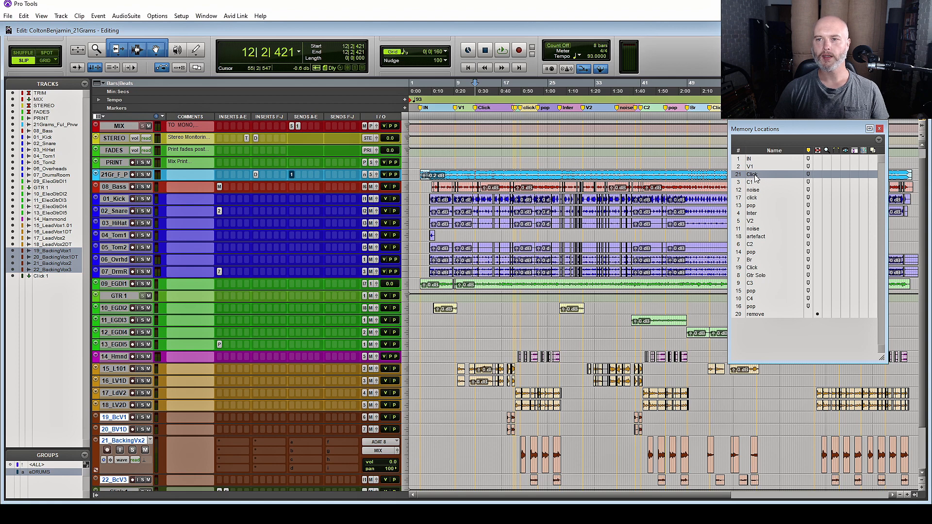
Zoom in on the Click marker, enlarge the lead vocal track and select its red pop clip
double_click(754, 174)
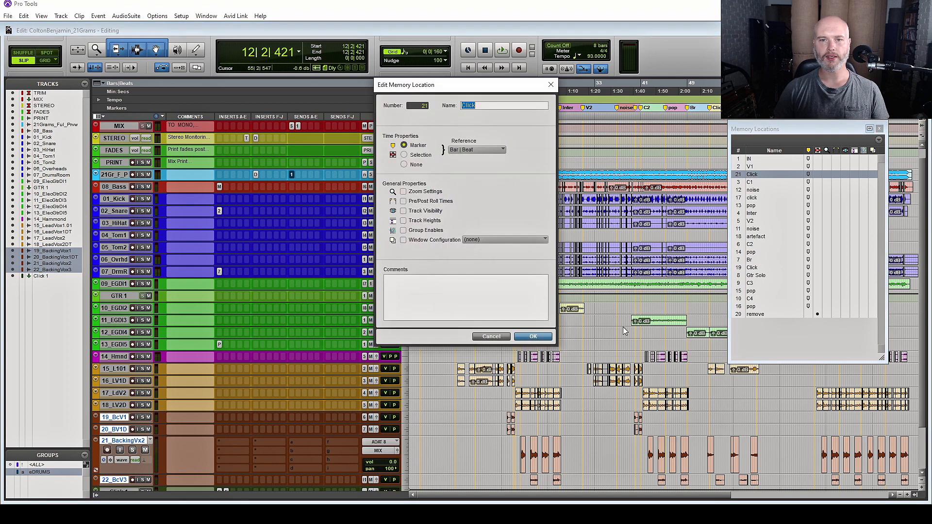
click(551, 84)
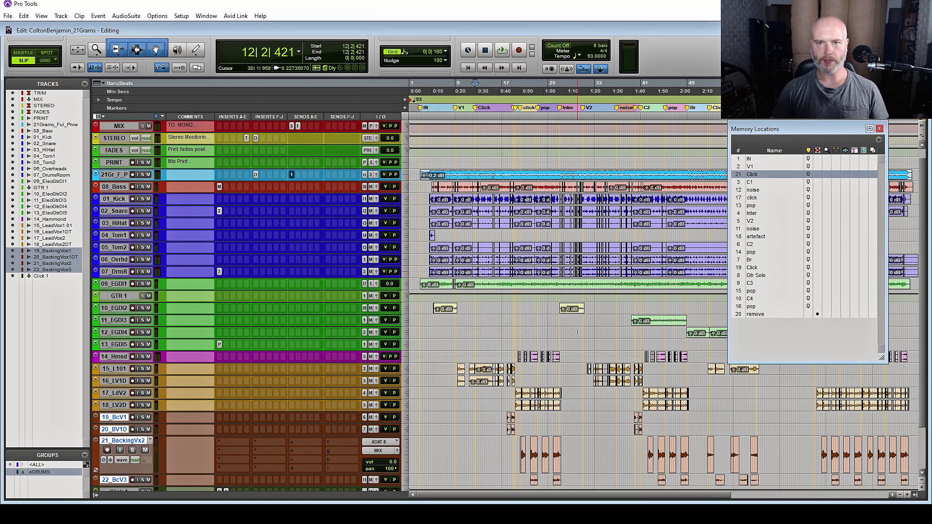
key(t)
key(t)
key(t)
key(t)
key(t)
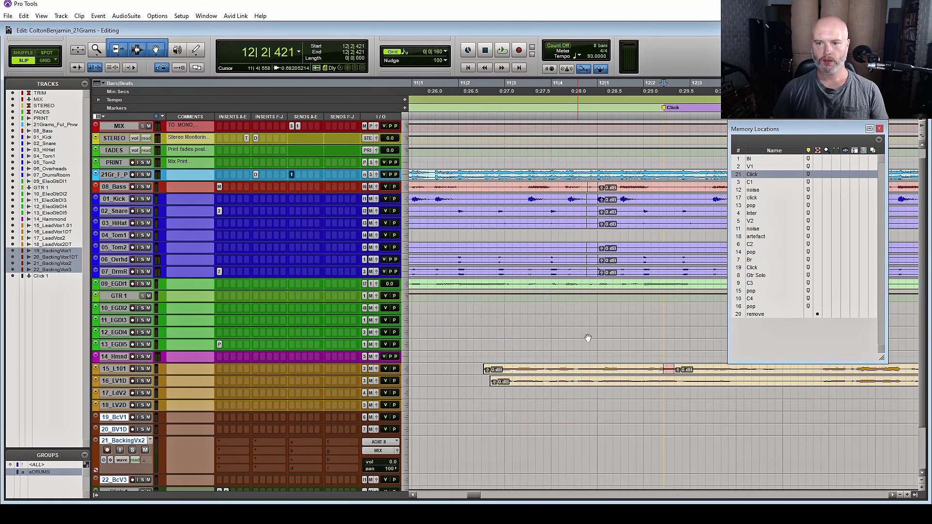
key(t)
key(t)
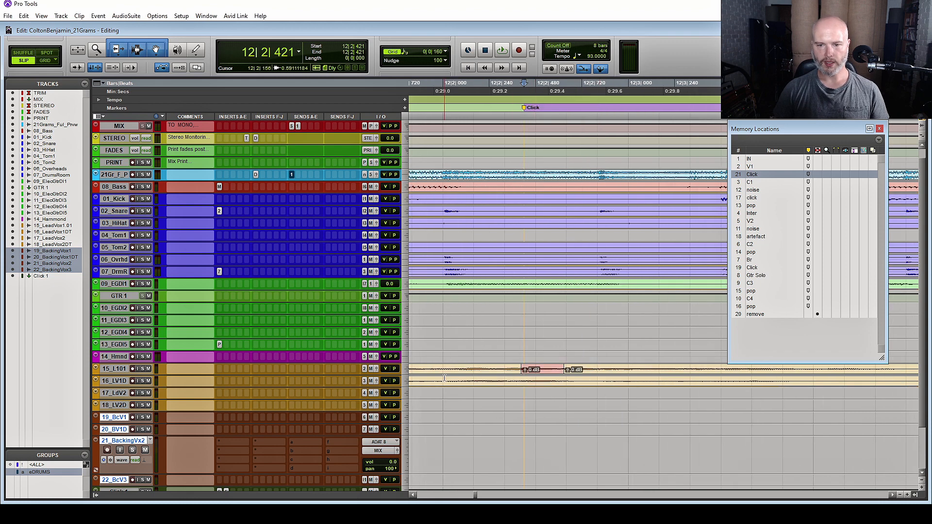
drag(123, 375, 133, 463)
scroll(339, 337, down, 4)
scroll(371, 278, down, 1)
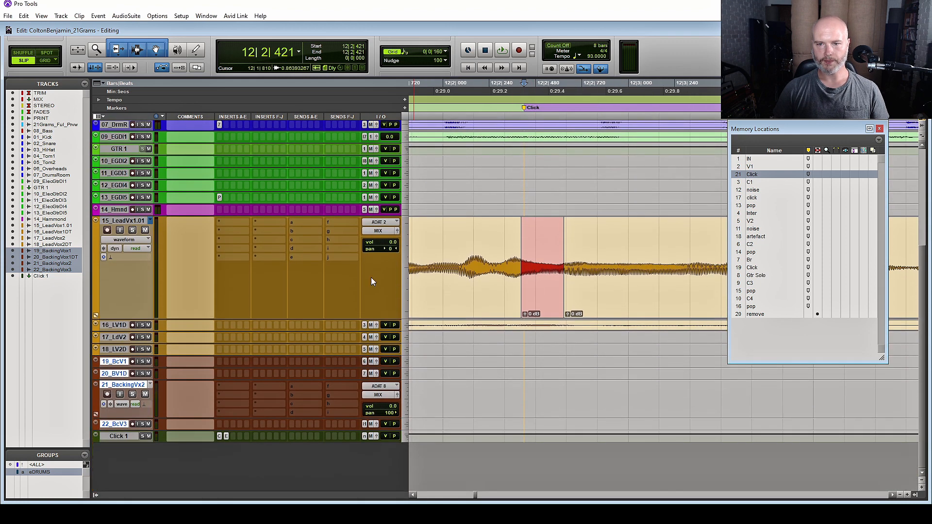
click(545, 300)
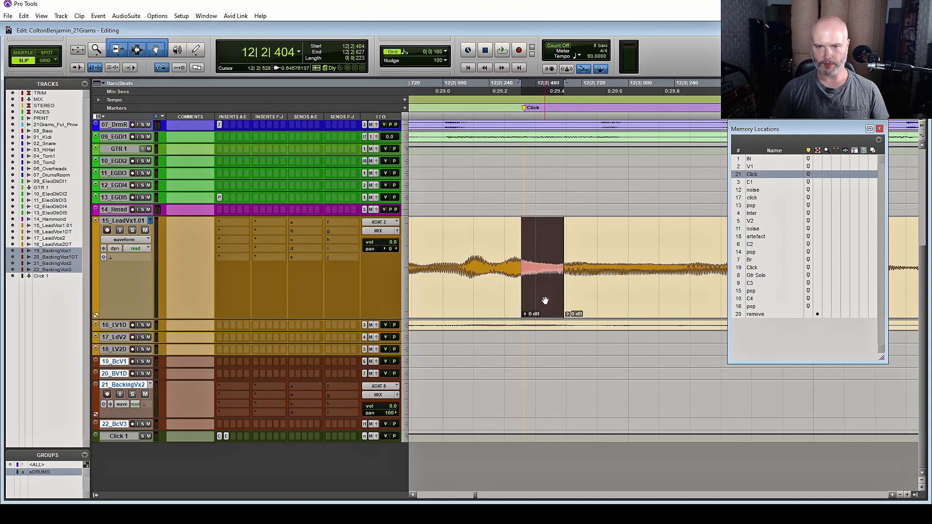
key(r)
key(r)
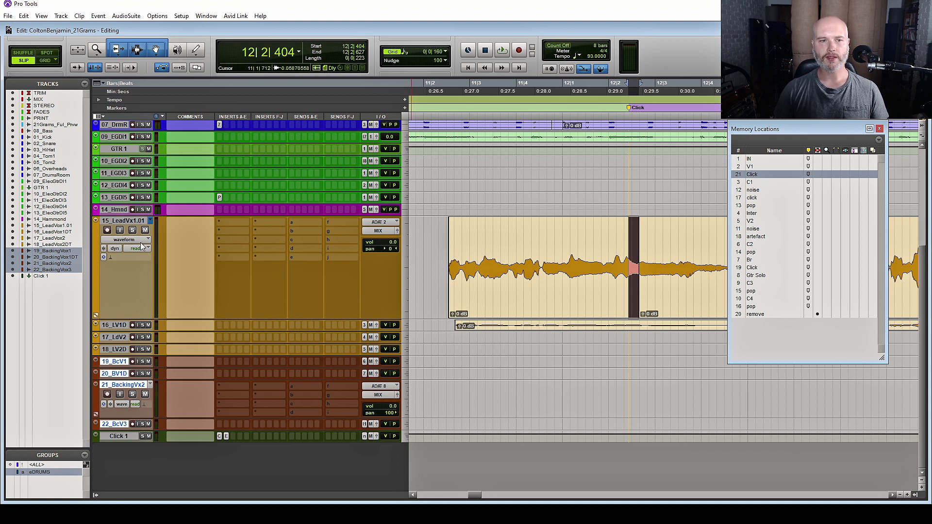
Solo and loop-play the lead vocal, then narrow the selection to the pop, 12|2|404–12|2|627
click(131, 232)
key(space)
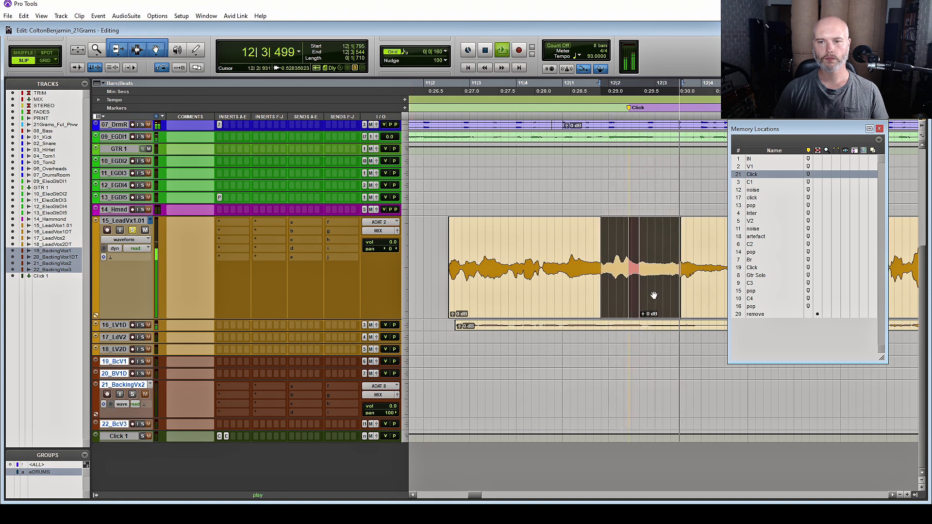
key(space)
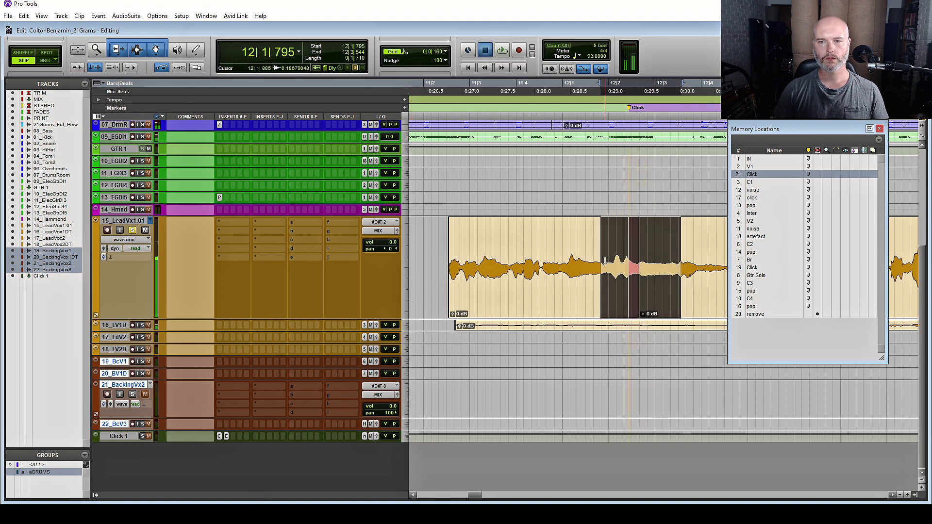
drag(640, 265, 629, 264)
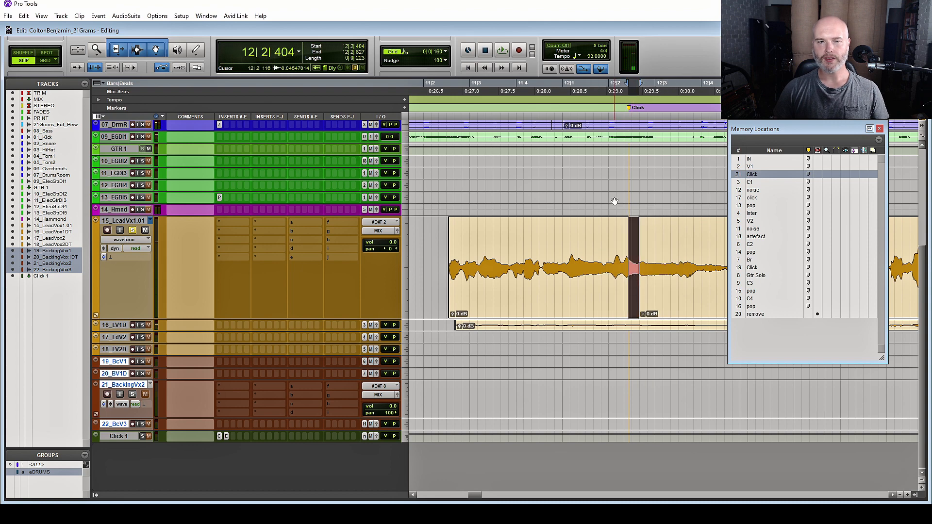
click(125, 15)
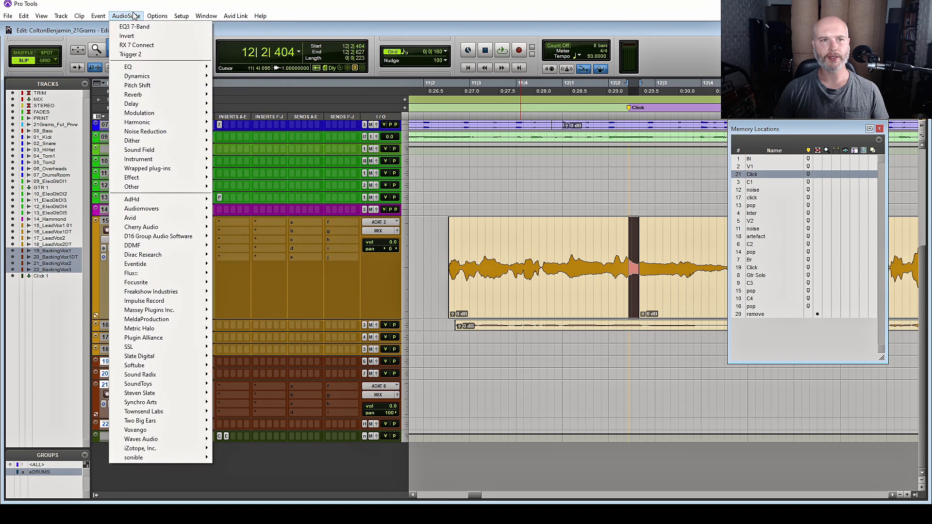
Send the pop to RX 7 through AudioSuite RX 7 Connect and mark the click near 2.05 s
click(230, 4)
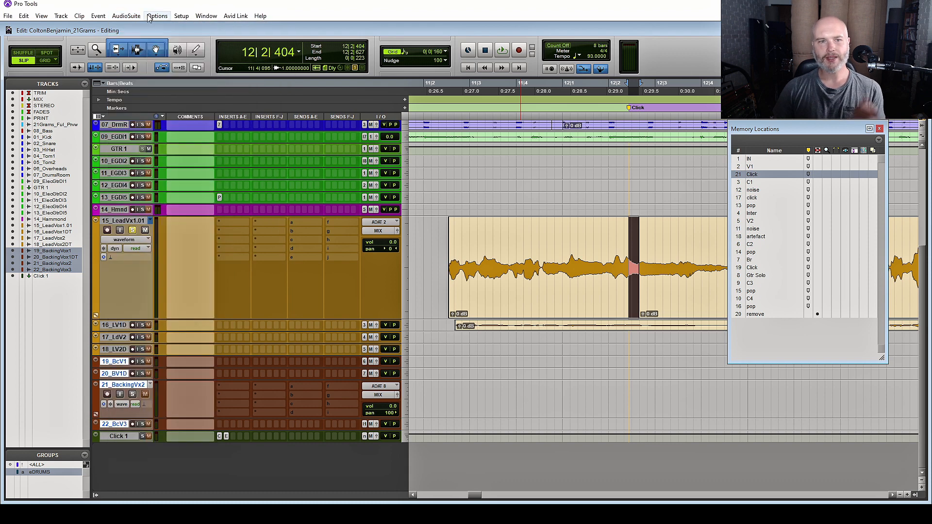
click(116, 17)
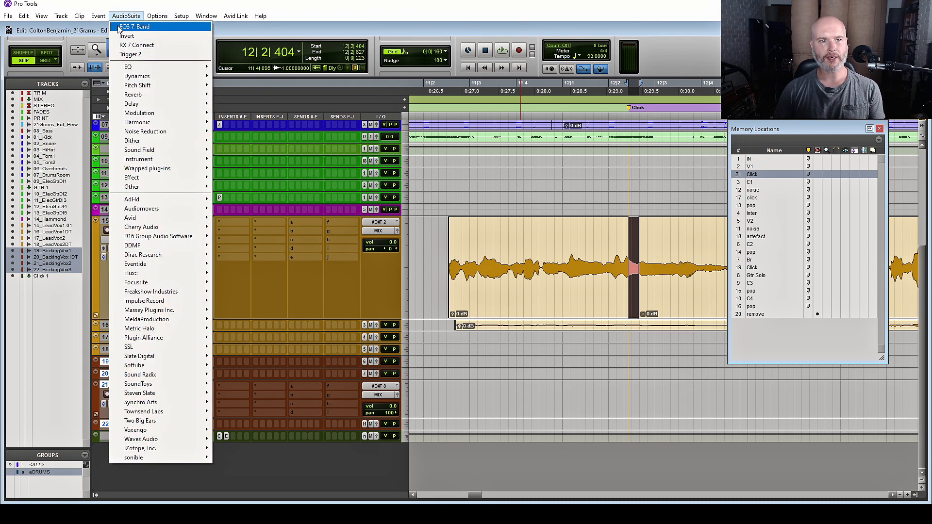
click(141, 46)
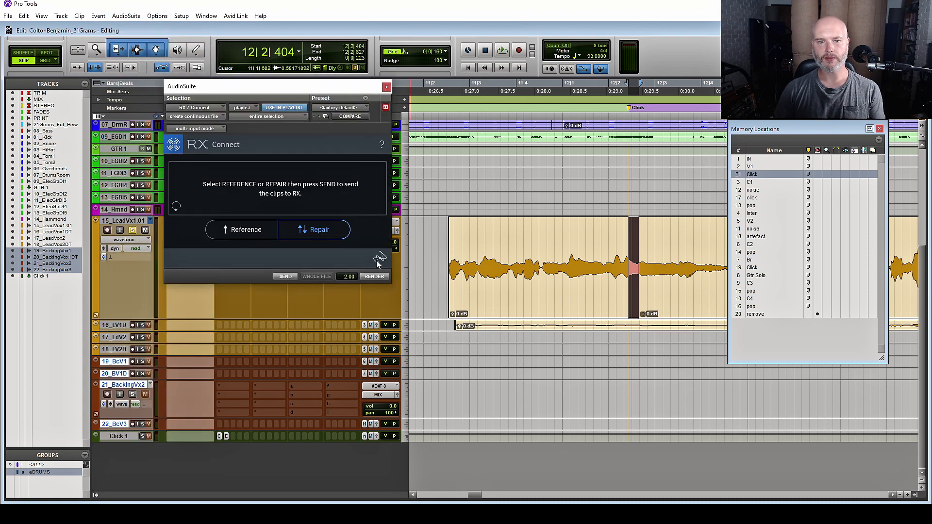
click(288, 275)
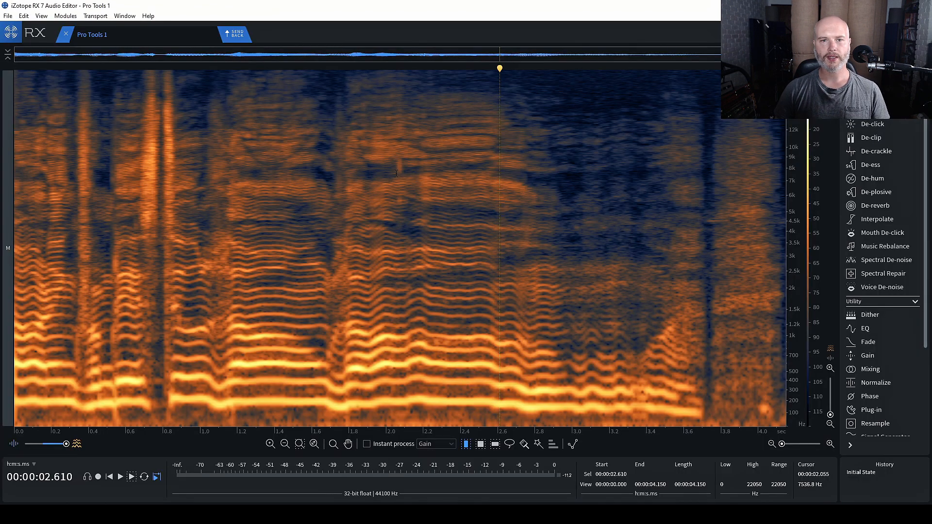
drag(397, 181, 404, 180)
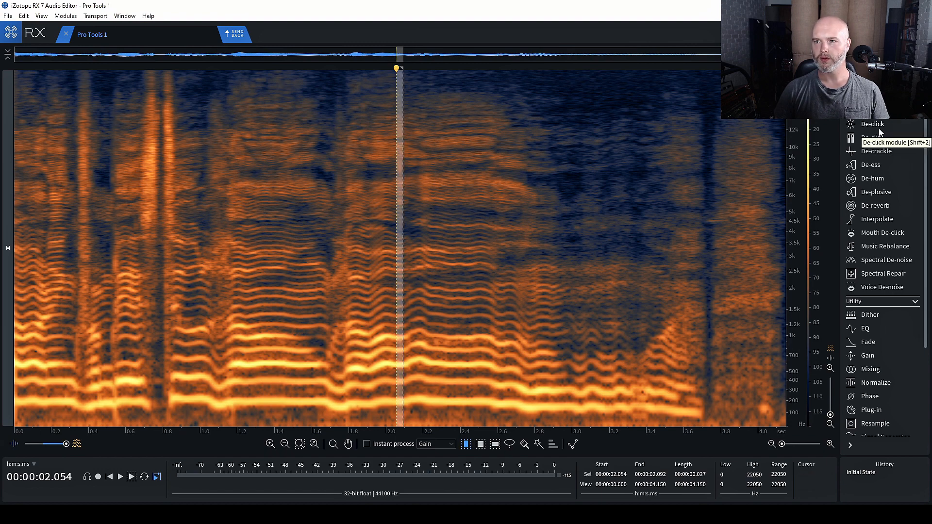
Preview Mouth De-click, comparing against the unprocessed audio and with Output clicks only
click(882, 233)
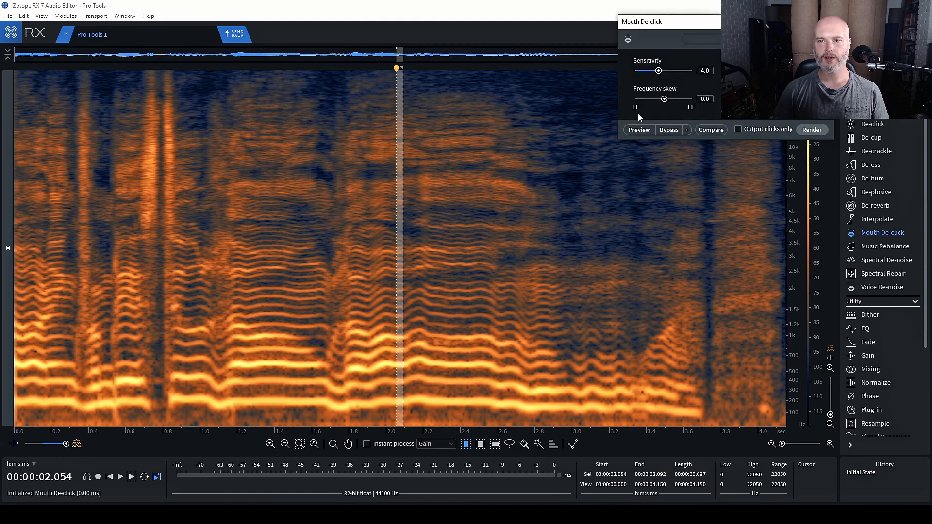
click(638, 132)
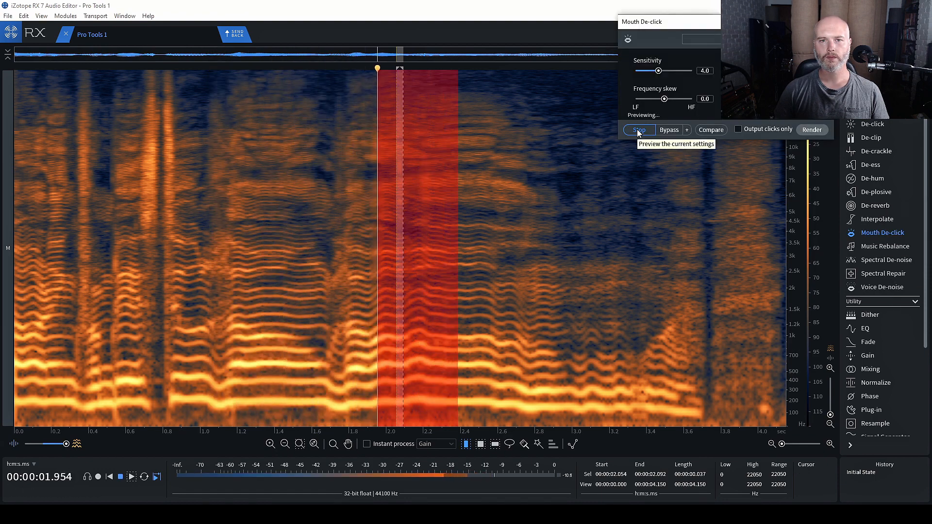
click(638, 132)
click(671, 132)
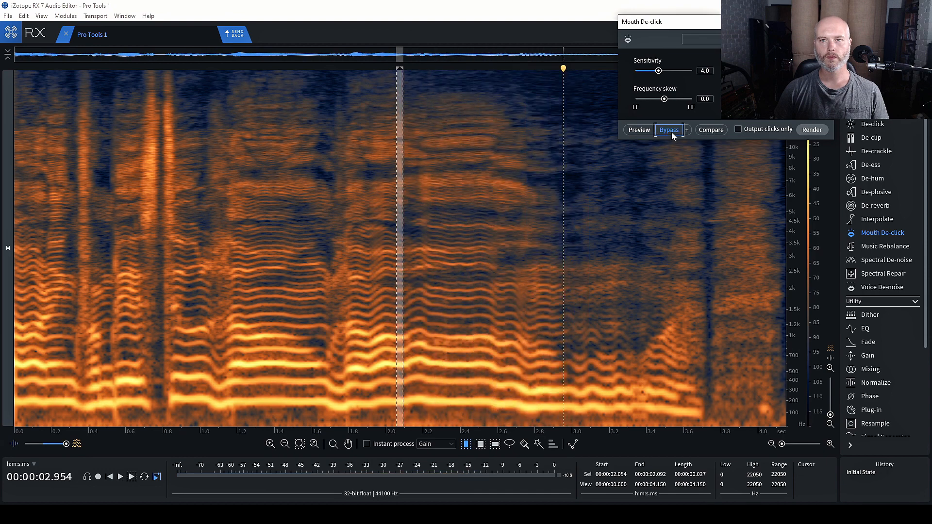
click(738, 130)
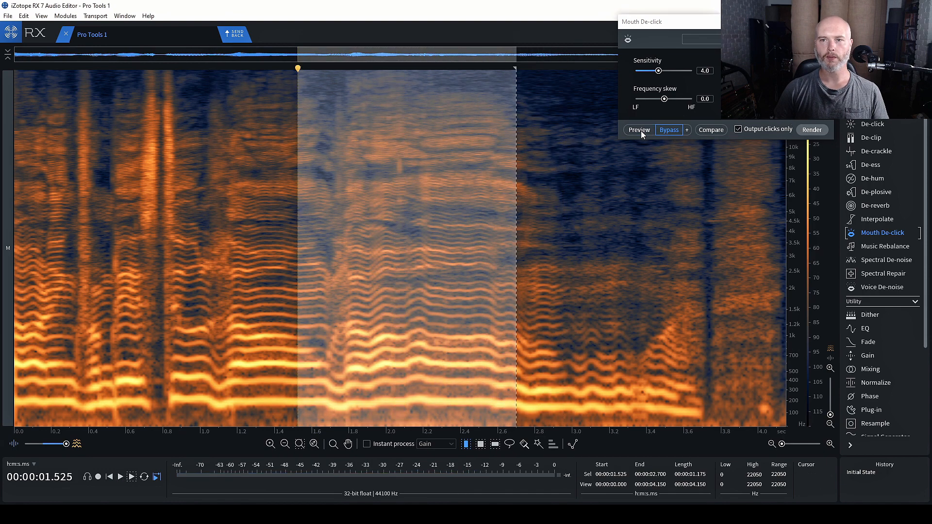
click(679, 130)
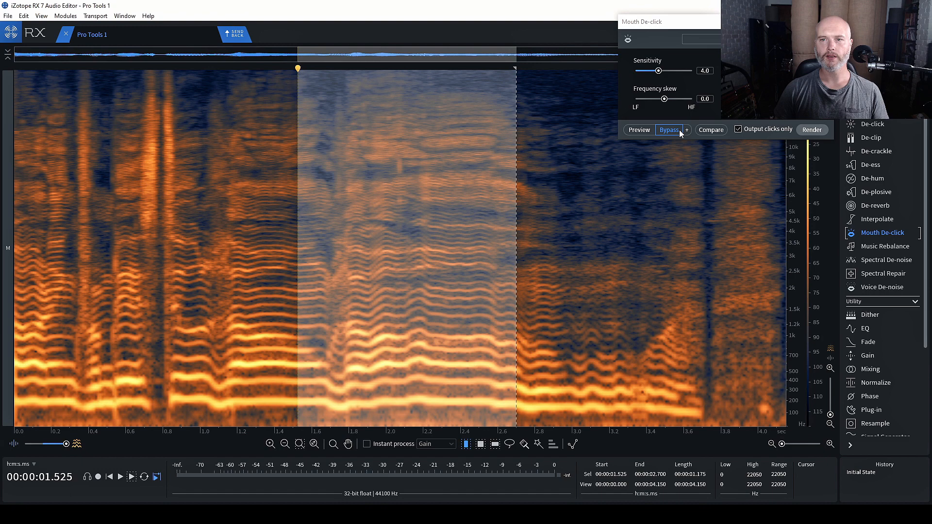
click(640, 130)
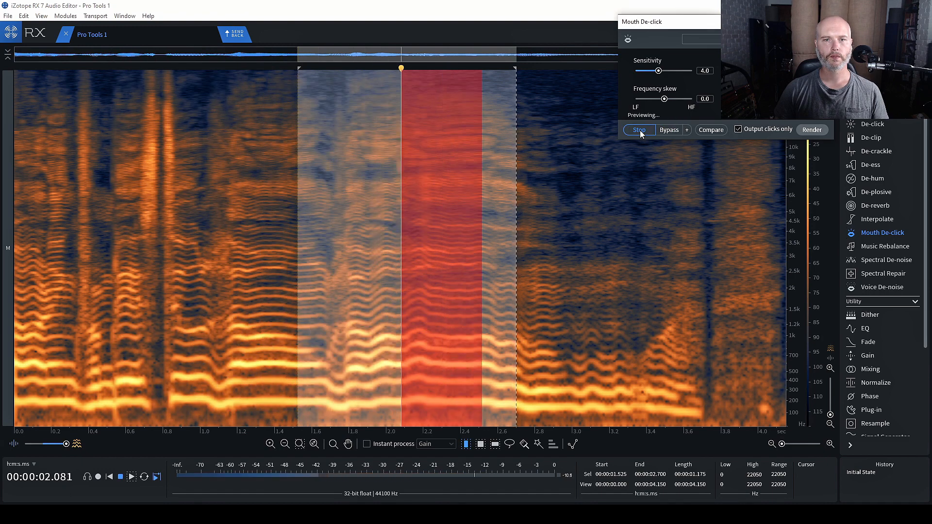
Reselect the click from 2.052 to 2.097 s, preview again and render Mouth De-click at sensitivity 4.0
drag(341, 175, 496, 175)
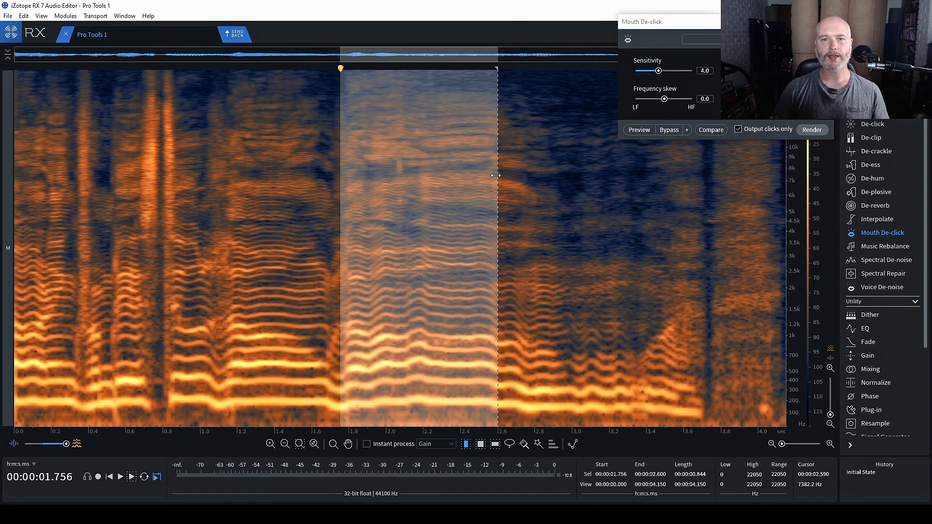
click(401, 175)
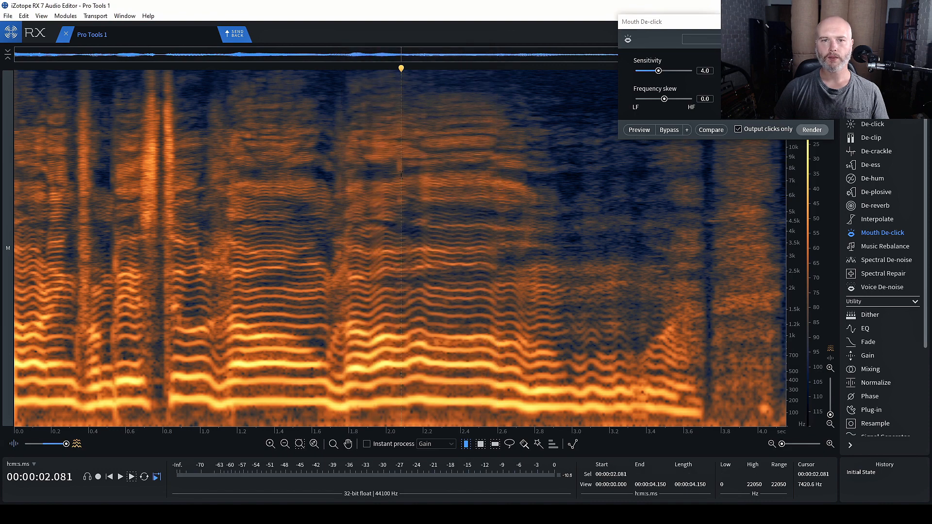
drag(404, 171, 396, 174)
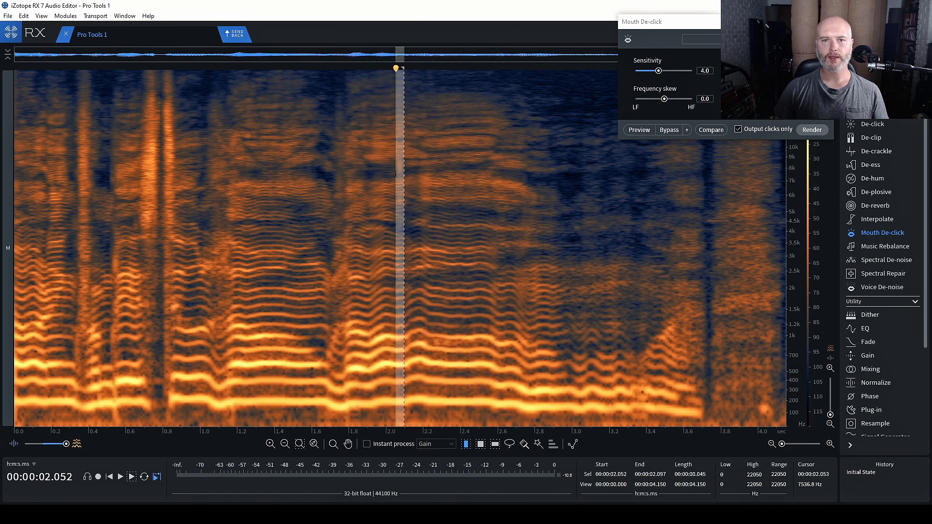
click(738, 129)
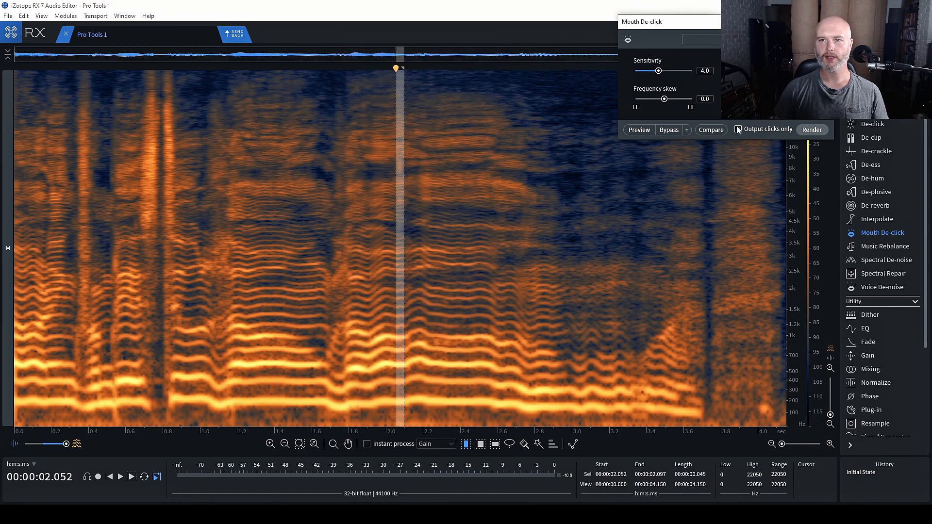
click(639, 129)
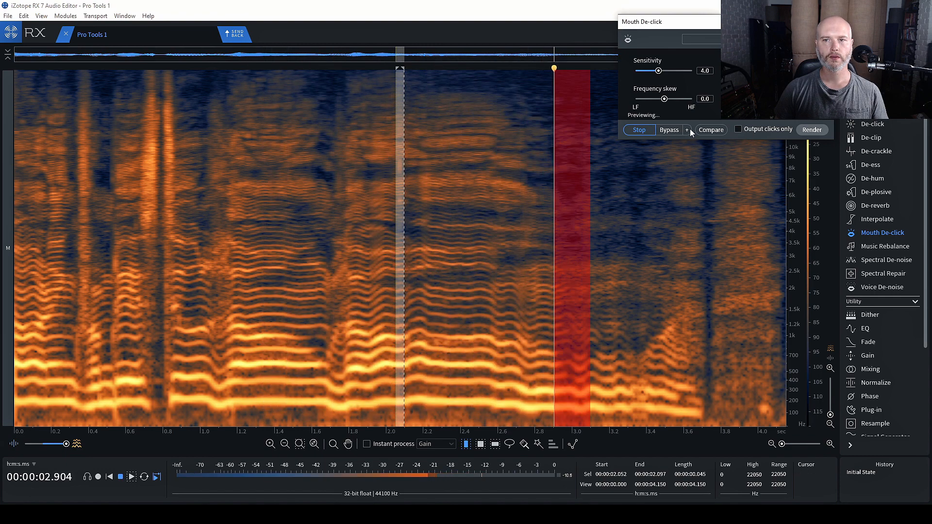
click(812, 129)
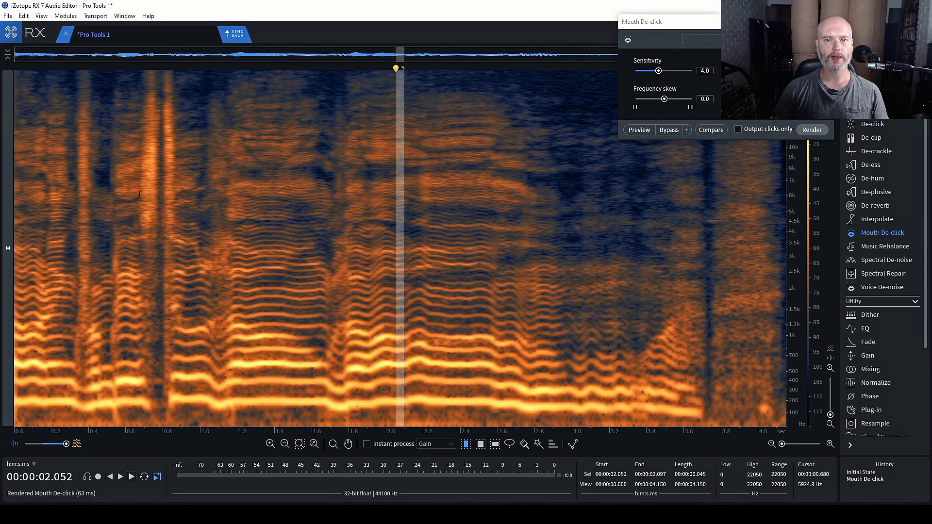
Return the RX-repaired click section to Pro Tools and render it into the lead vocal at 12|2|404
click(460, 297)
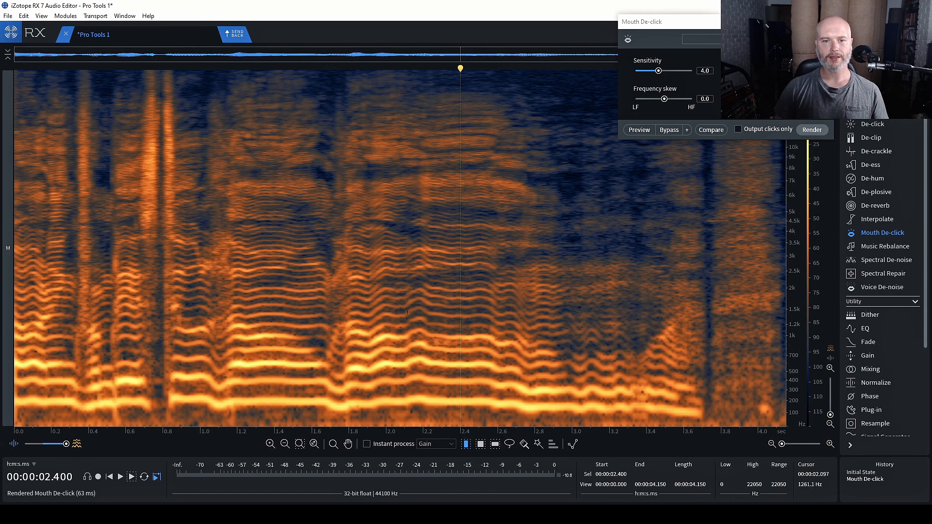
click(330, 194)
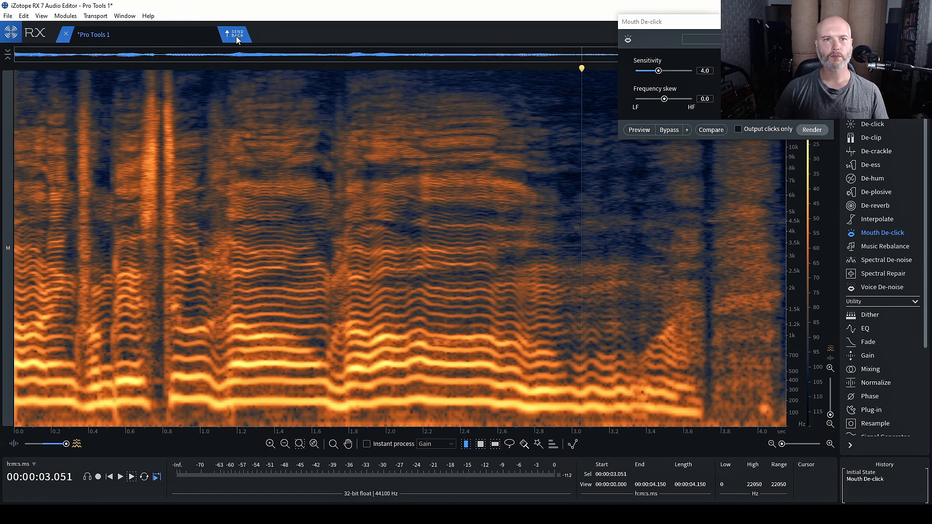
click(238, 36)
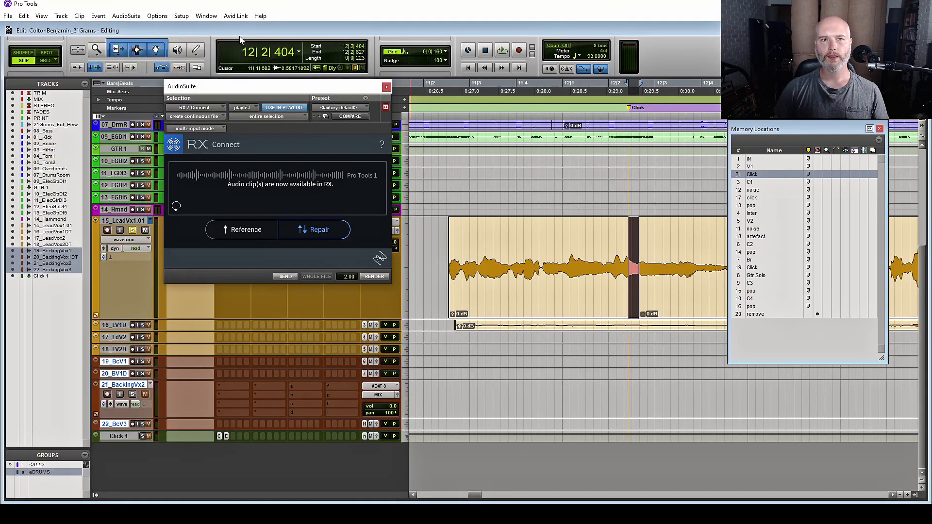
click(381, 278)
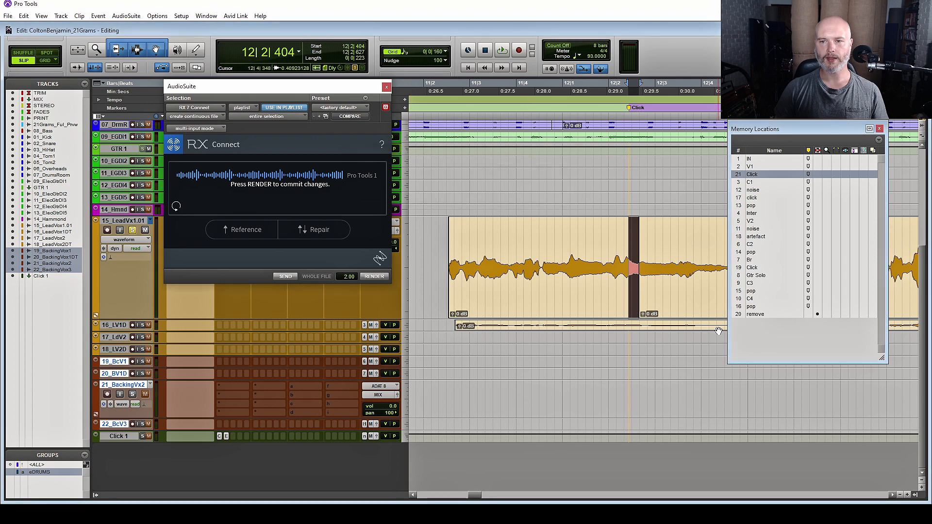
Trim the repaired clip's boundary and add tiny crossfades at its edges
key(t)
key(t)
key(t)
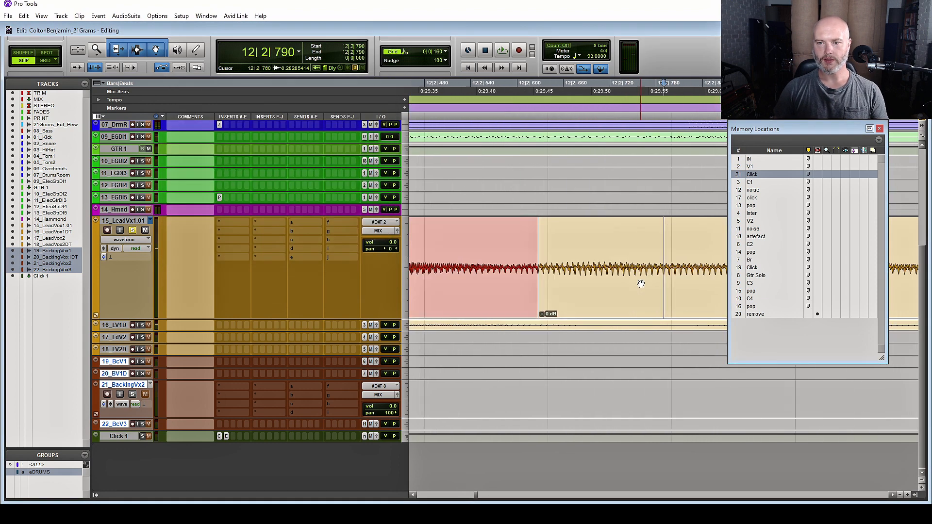
click(550, 284)
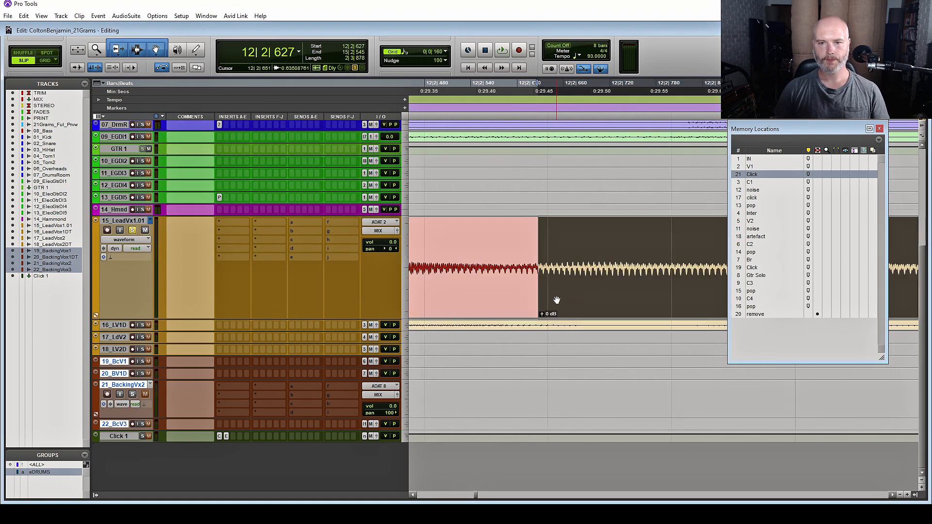
key(t)
key(t)
key(t)
key(t)
key(t)
drag(665, 254, 656, 263)
drag(656, 308, 659, 308)
key(r)
key(r)
key(r)
key(r)
key(r)
key(r)
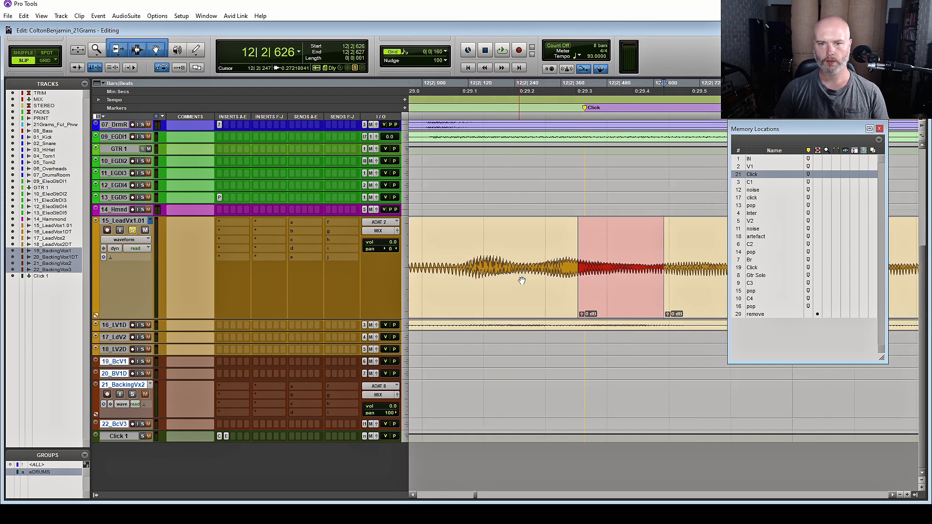
key(r)
click(624, 265)
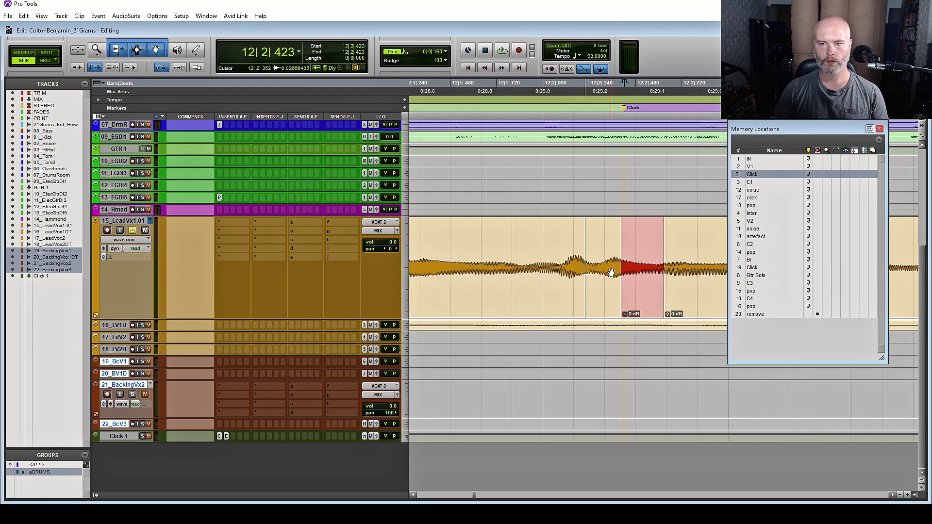
key(r)
key(t)
key(t)
key(t)
key(t)
key(t)
key(t)
drag(549, 309, 550, 308)
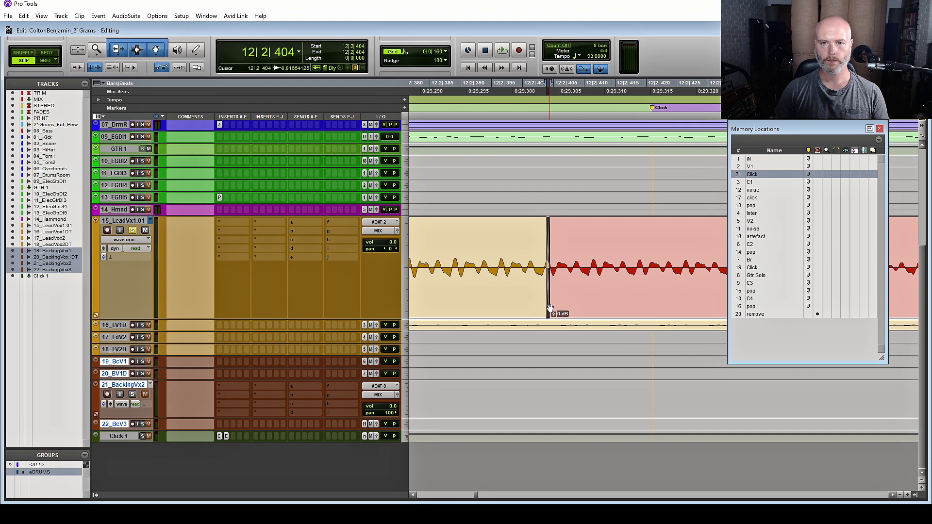
key(t)
key(t)
key(t)
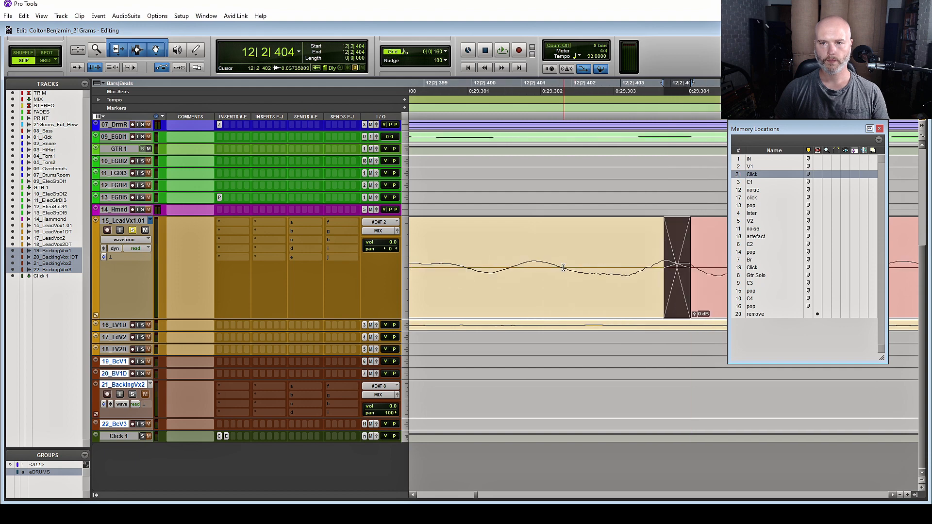
key(r)
key(r)
key(r)
key(r)
key(r)
key(r)
key(r)
key(r)
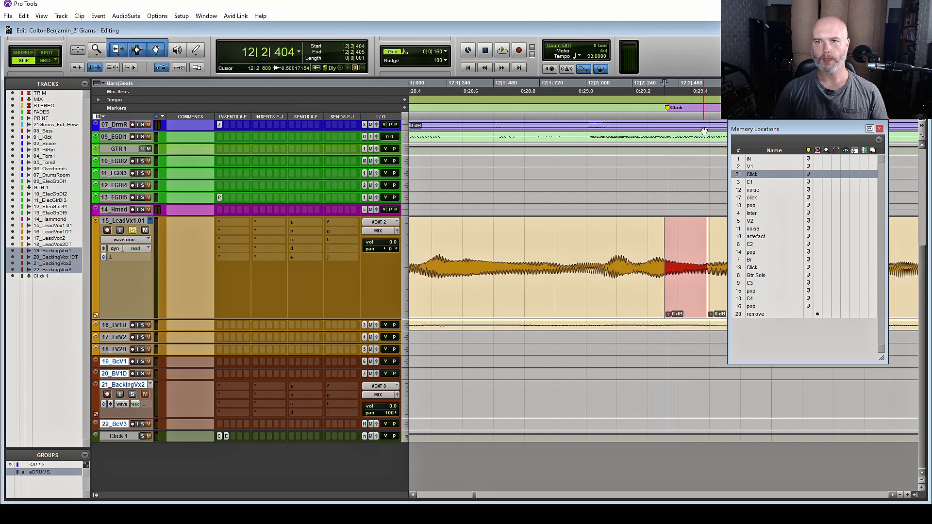
Delete the Click marker and zoom out to view bars 12–17
alt+click(666, 108)
click(685, 298)
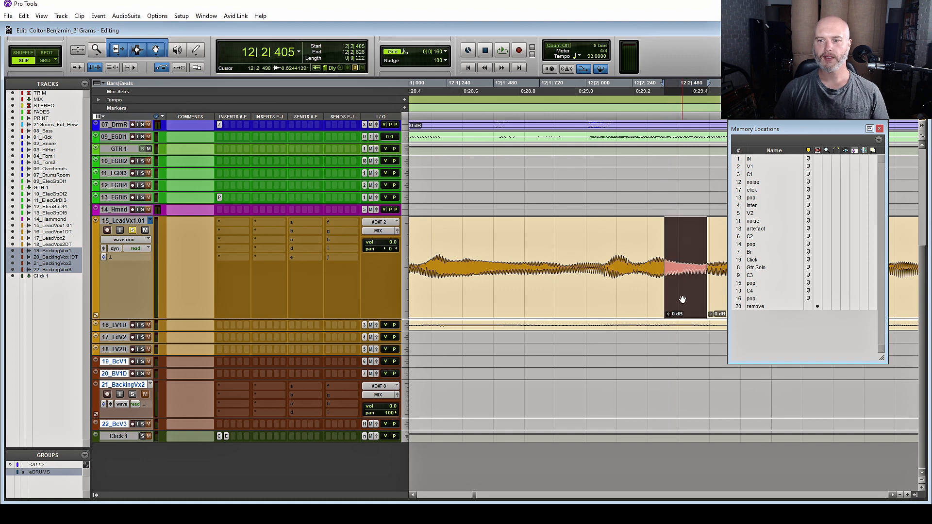
double_click(95, 247)
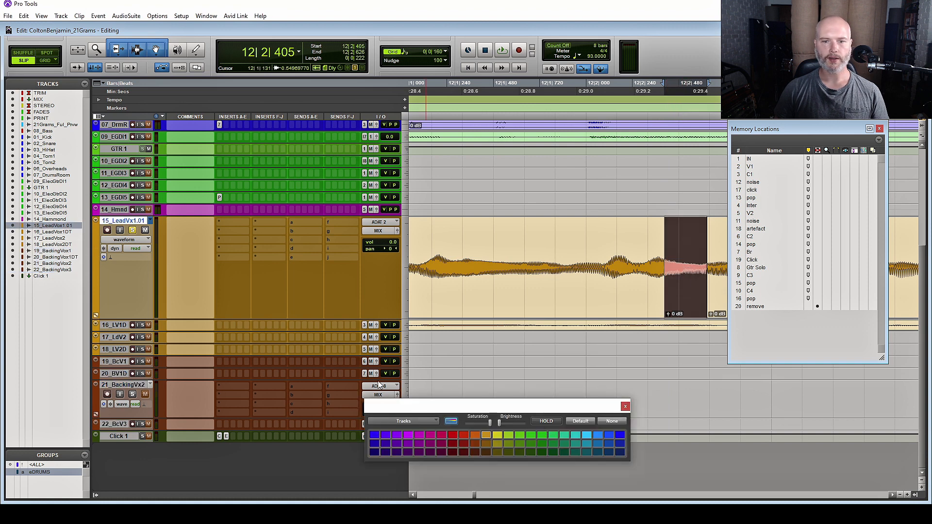
click(650, 225)
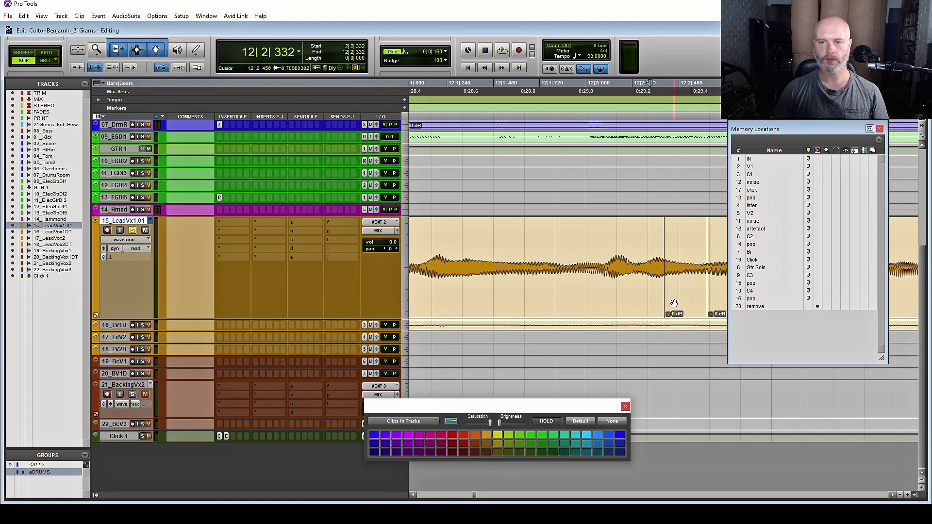
key(r)
key(r)
key(r)
key(r)
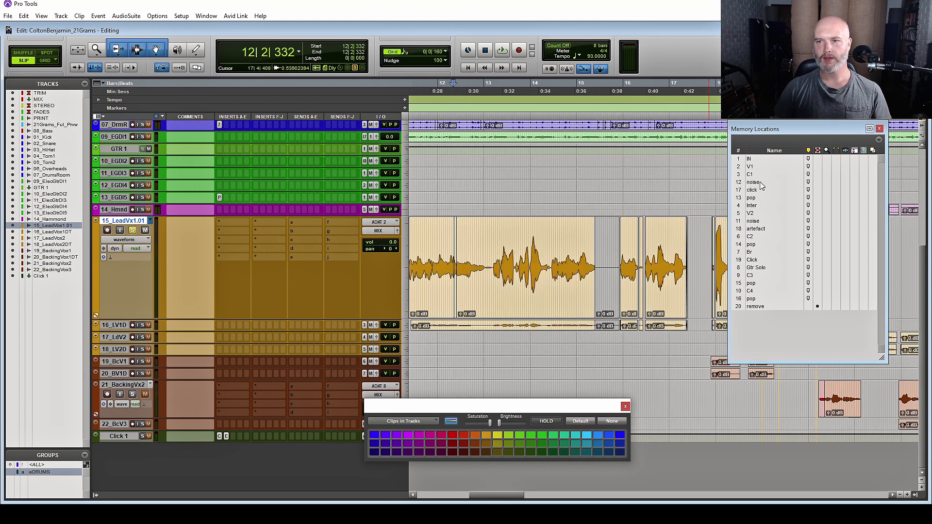
Jump to the noise marker and play the audio around it
click(760, 182)
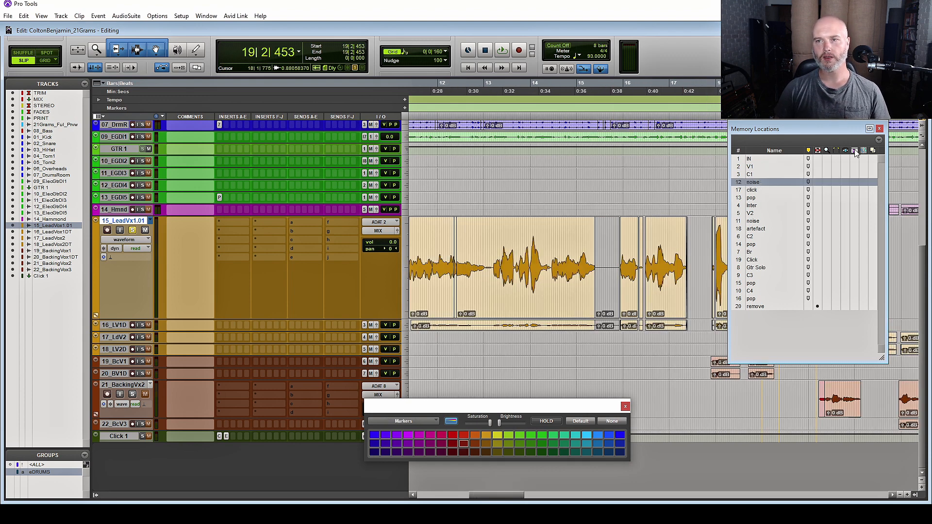
drag(816, 130, 307, 117)
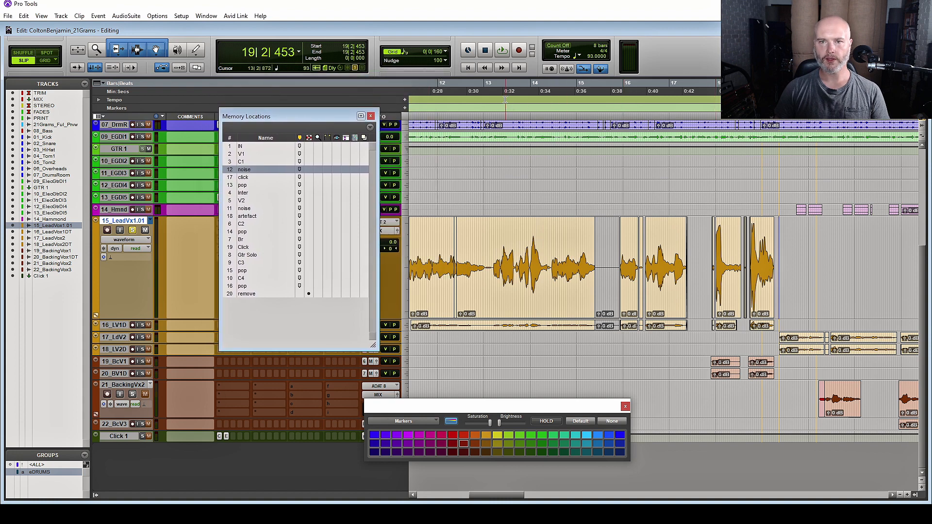
scroll(802, 210, up, 8)
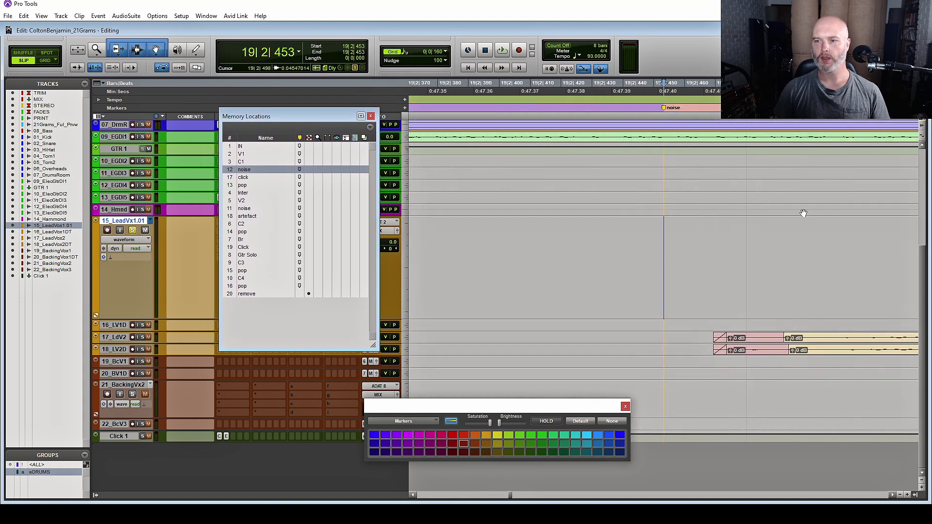
scroll(803, 210, right, 3)
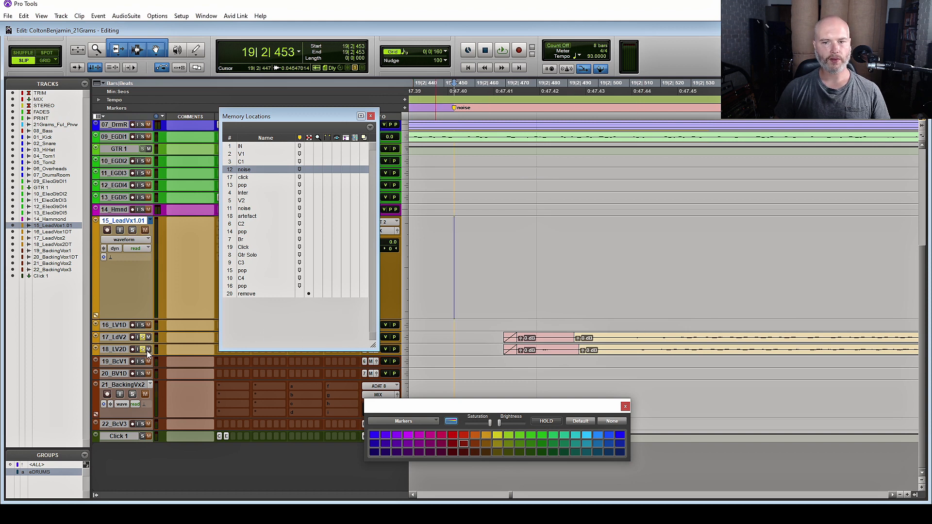
key(space)
key(space)
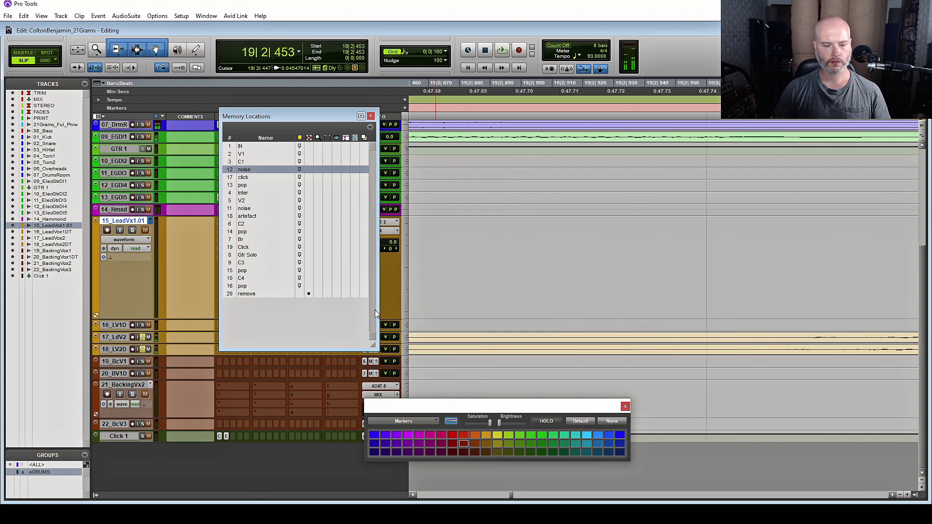
key(t)
key(t)
key(t)
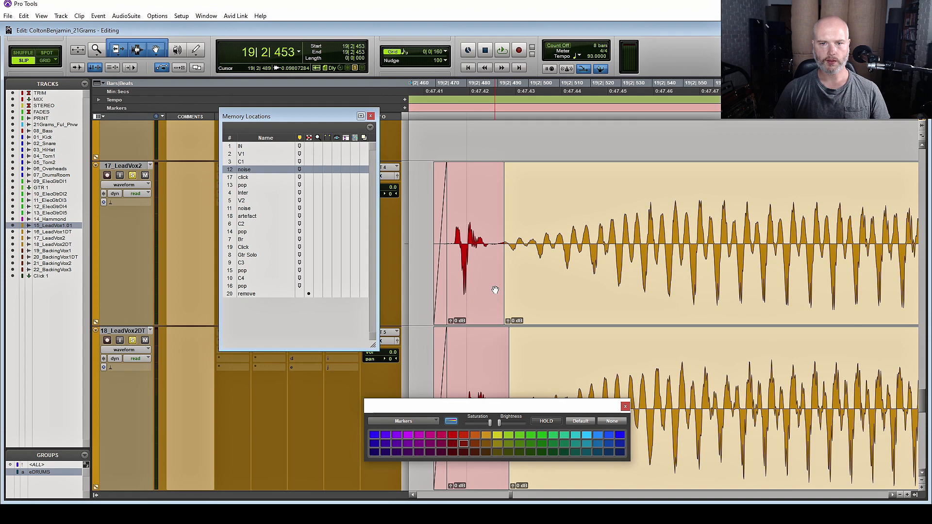
Select and play the noisy clip on 17_LeadVox2, then load it into RX 7 Connect
click(455, 312)
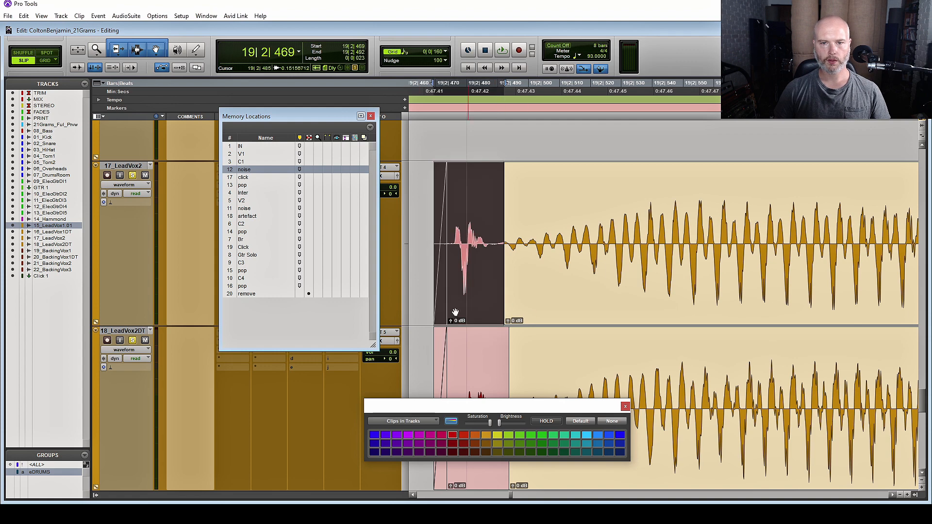
key(space)
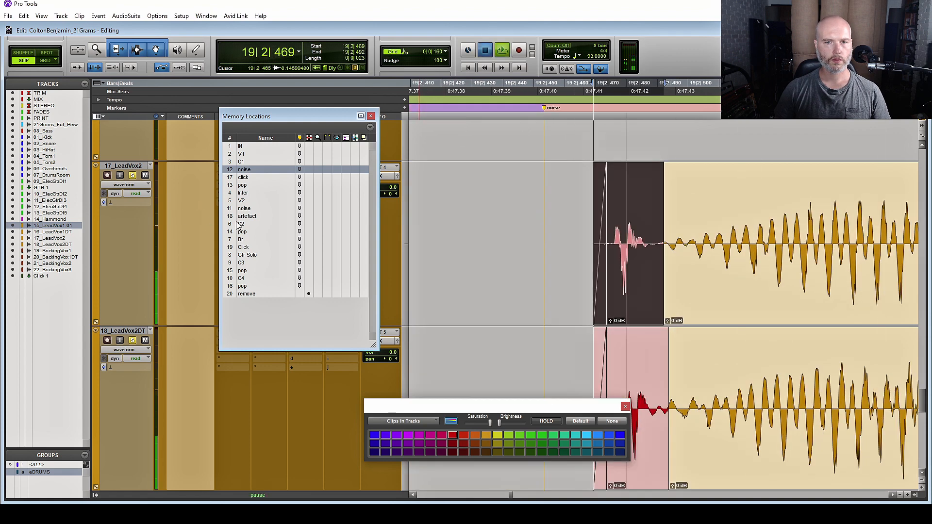
key(r)
key(r)
click(125, 16)
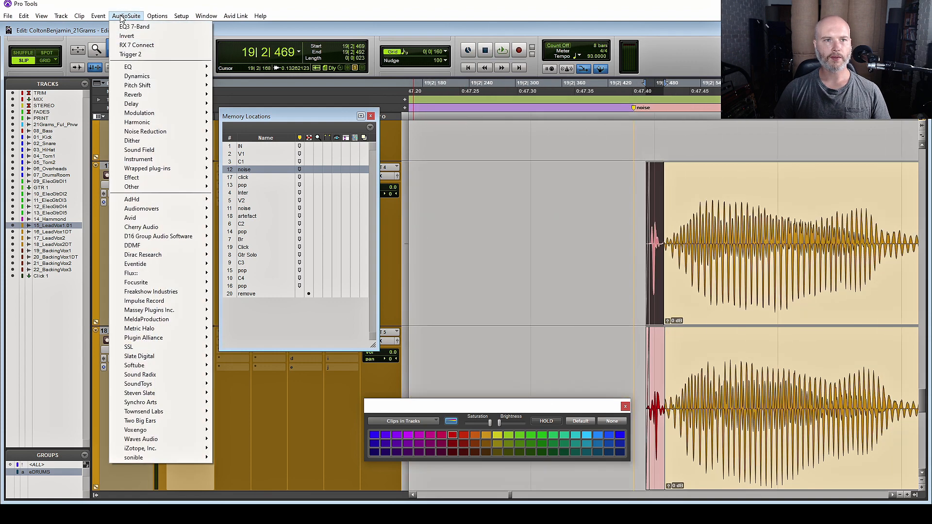
click(157, 44)
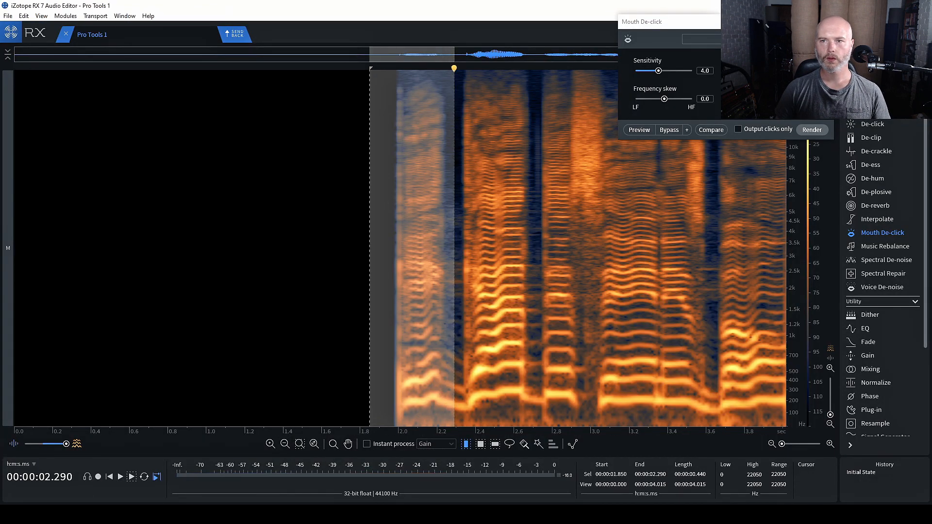
Preview De-click (frequency skew -6.1) on a narrow 1.969–2.028 s selection around the click
click(869, 124)
click(640, 130)
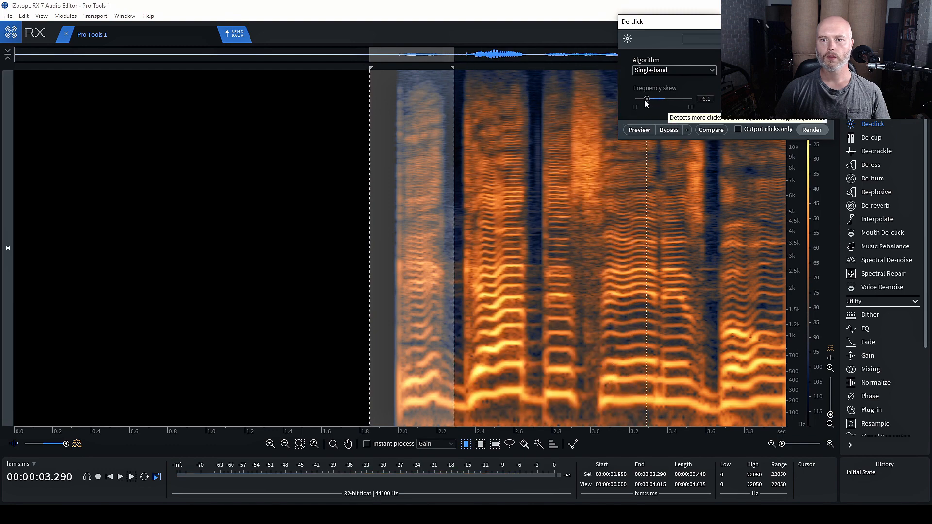
click(640, 130)
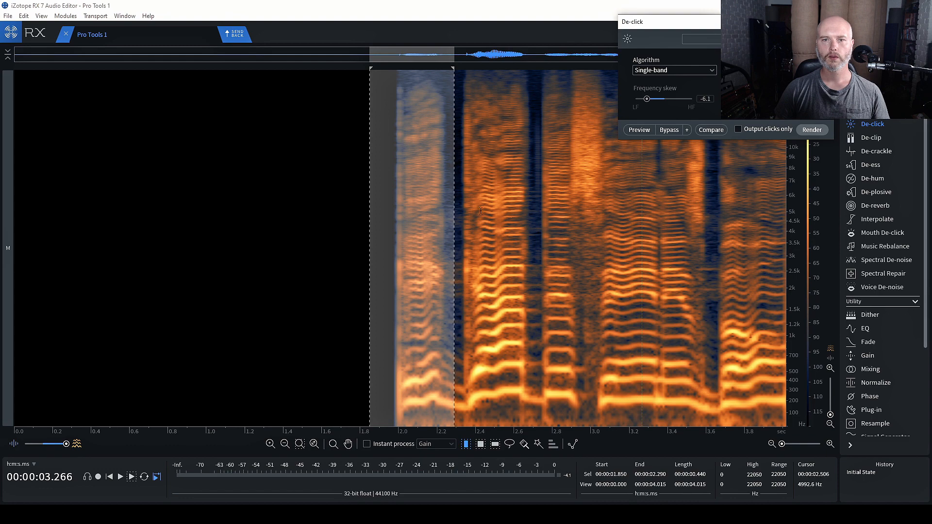
click(449, 206)
drag(404, 202, 393, 206)
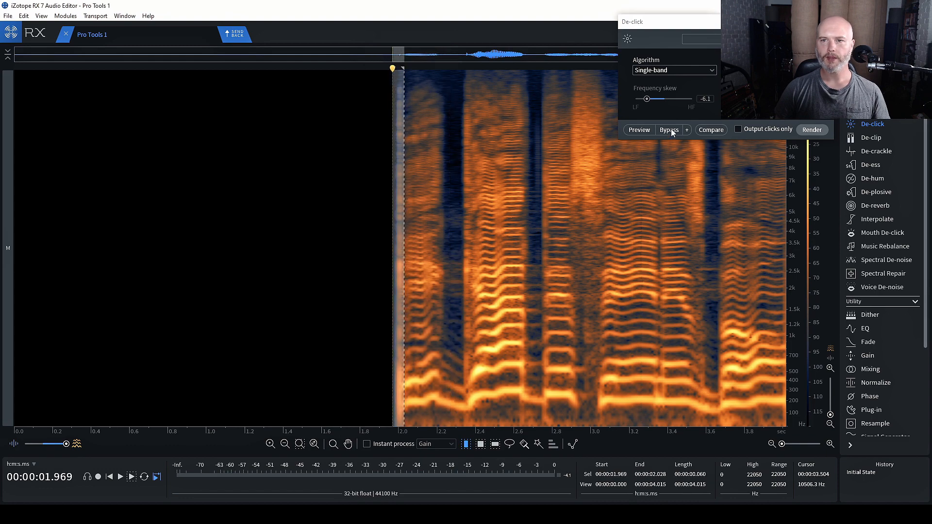
click(635, 131)
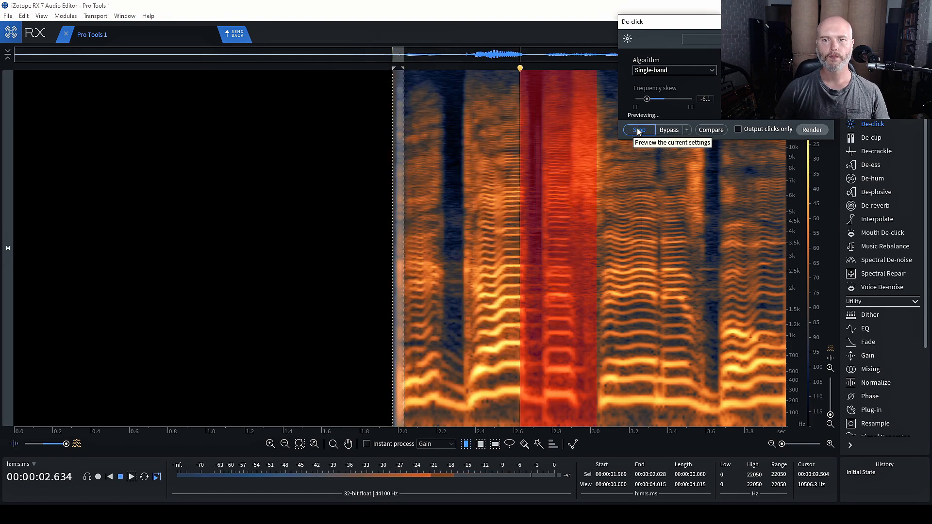
click(635, 131)
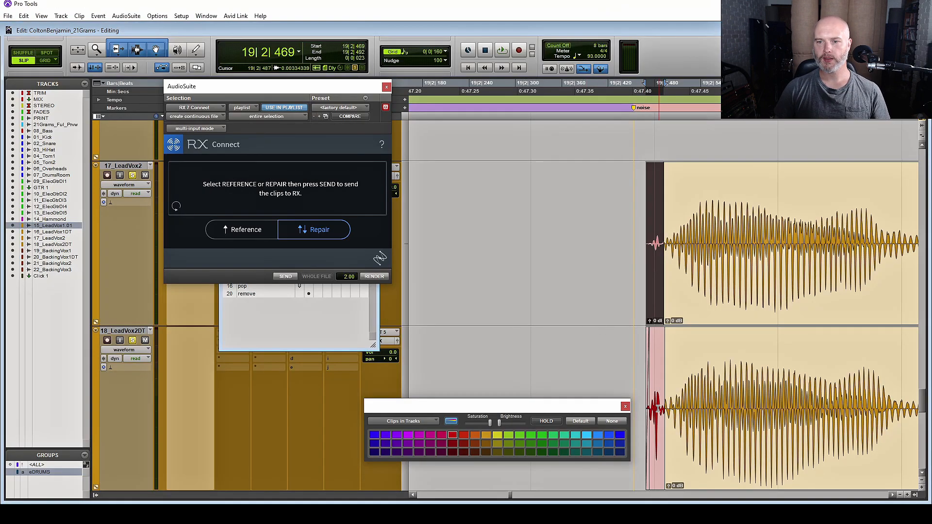
Repair the red clip on 18_LeadVox2DT in RX and commit the result back to Pro Tools
double_click(658, 409)
click(290, 276)
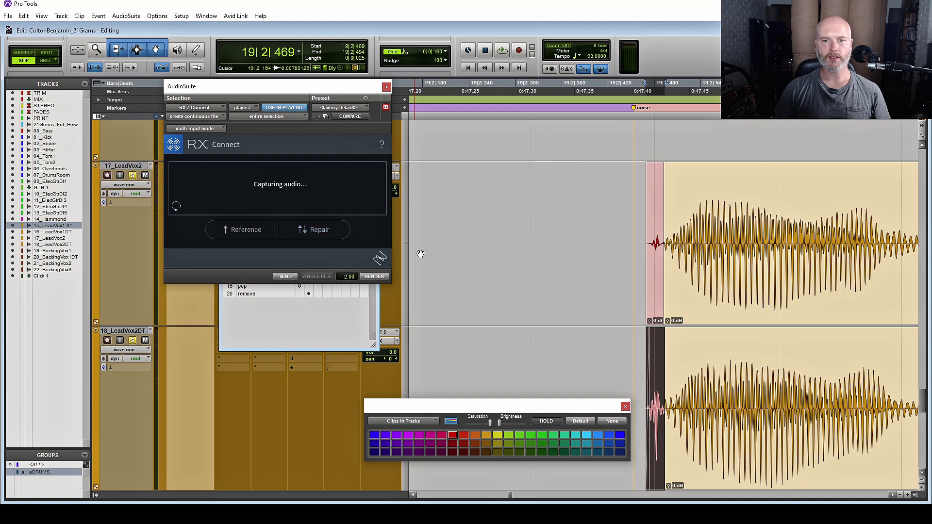
key(space)
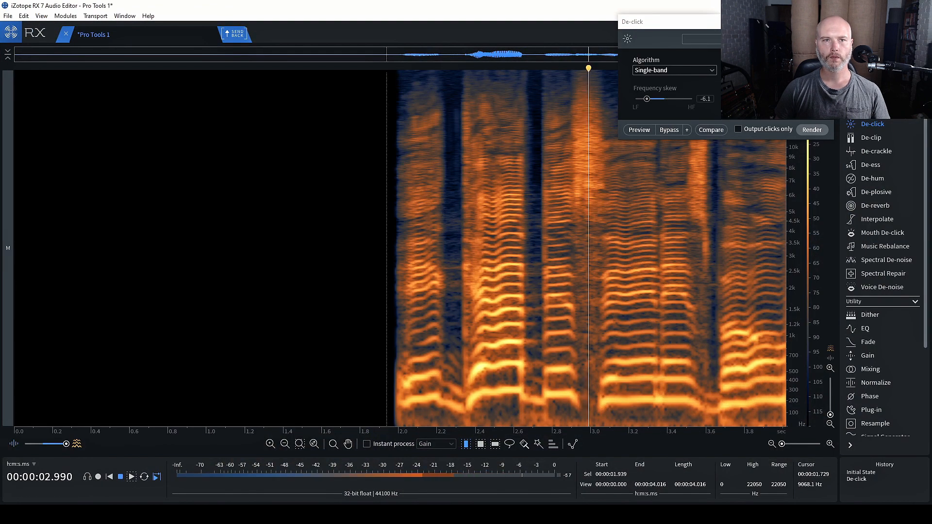
key(space)
click(243, 37)
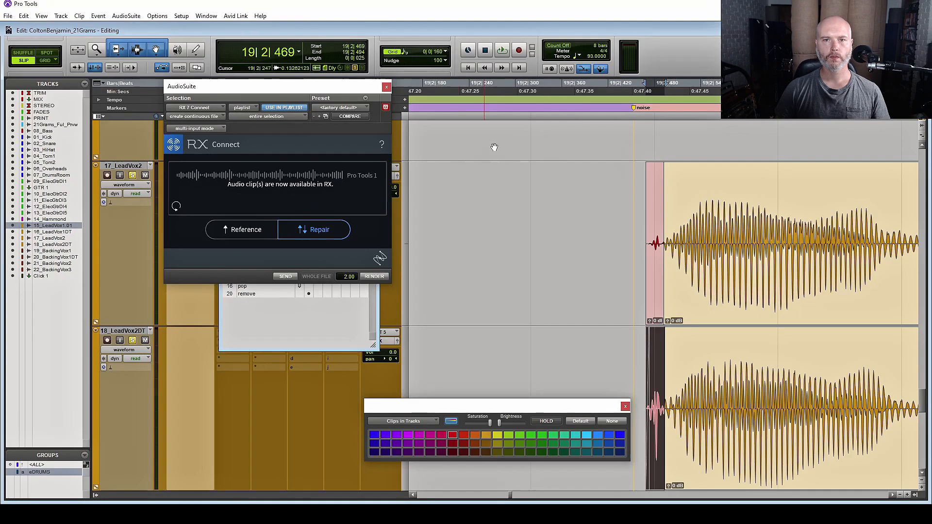
click(374, 276)
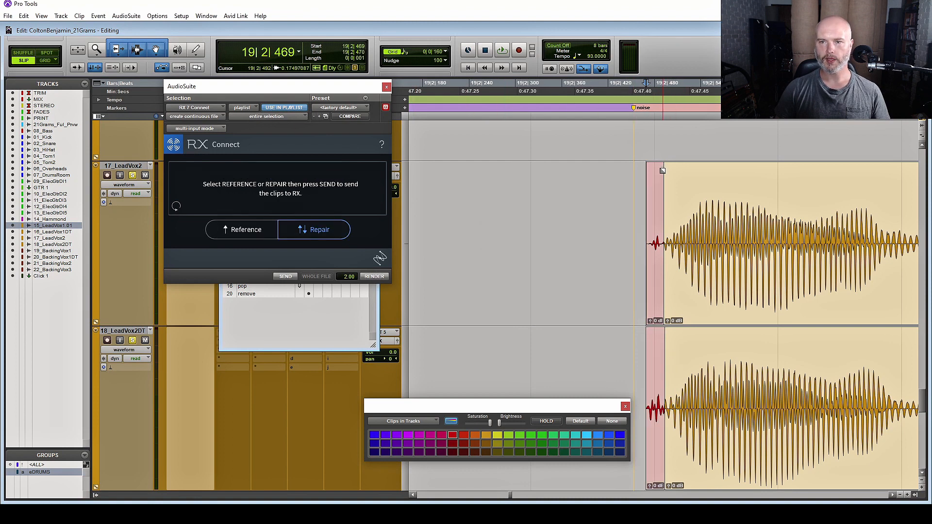
Remove the noise marker from the marker list and jump to the click marker
click(667, 322)
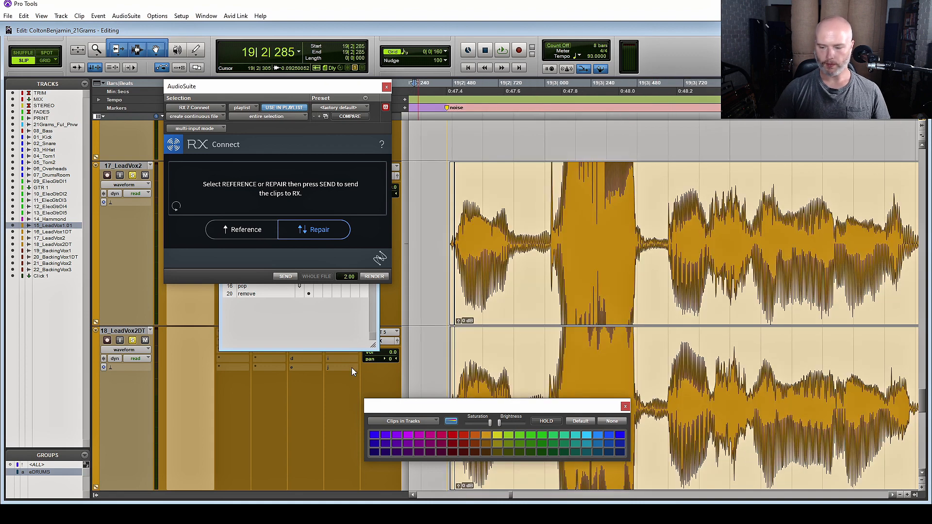
key(ctrl+5)
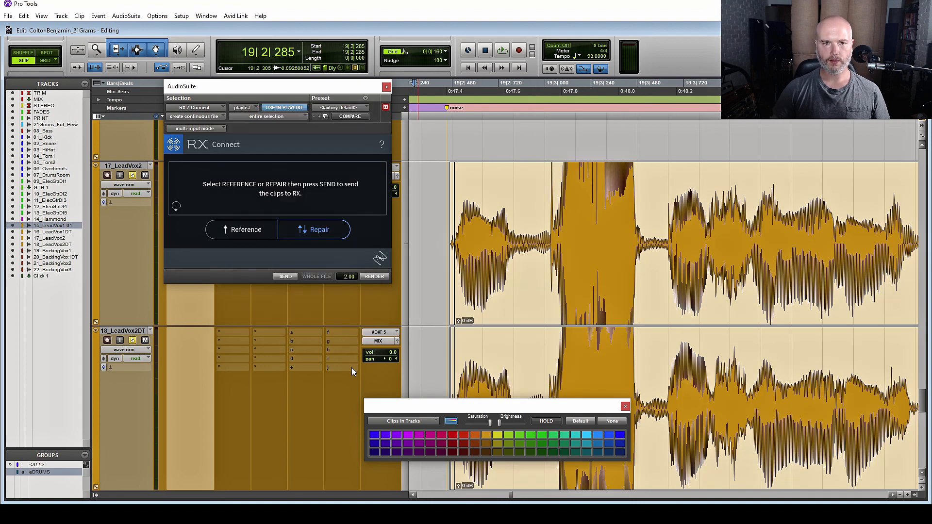
key(ctrl+5)
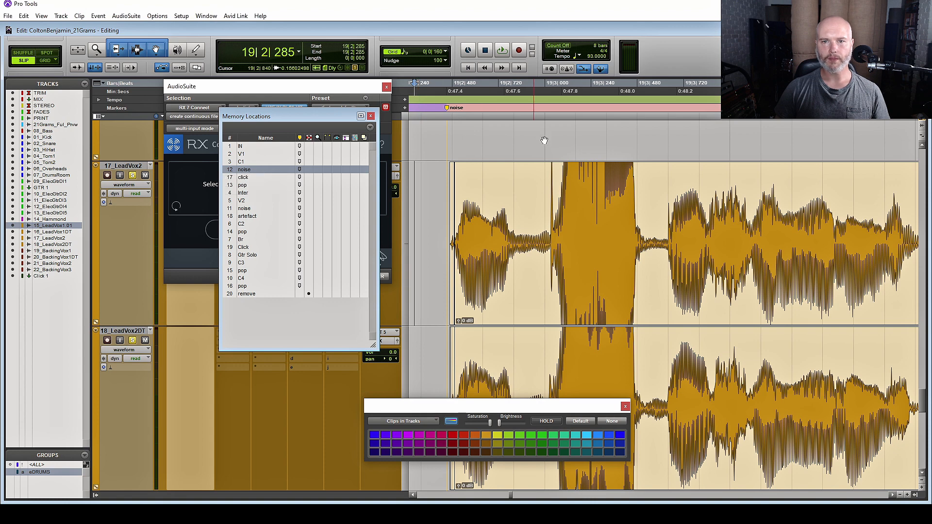
drag(447, 111, 407, 138)
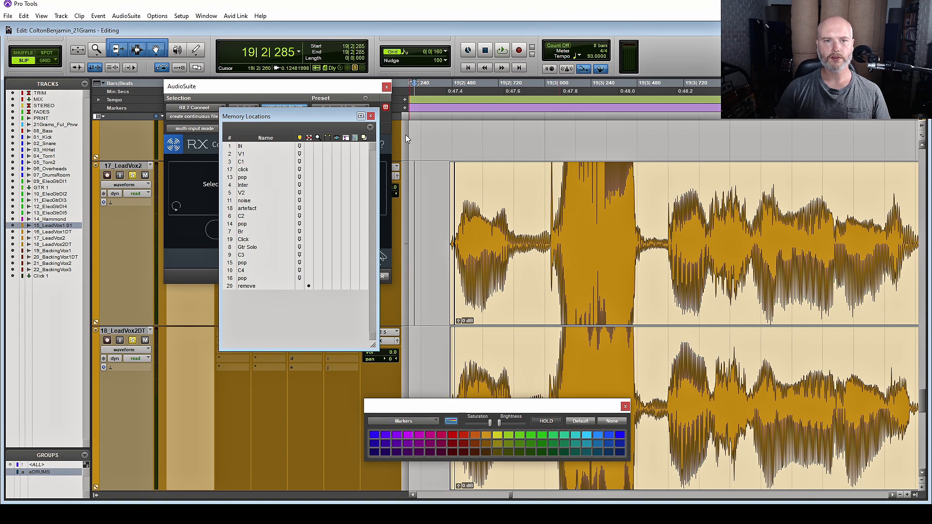
click(262, 169)
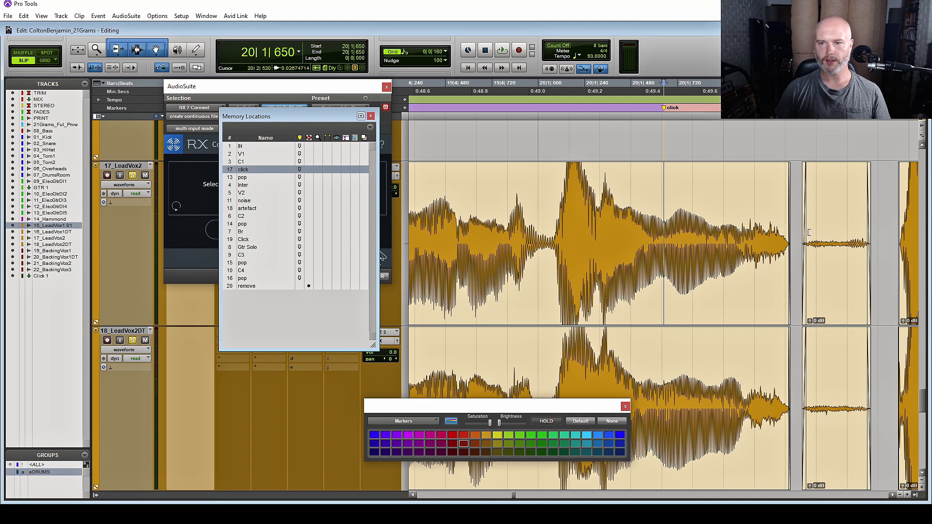
Select and loop-play the clicking clip on 21_BackingVx2, then send it to RX via RX 7 Connect
drag(593, 234, 681, 238)
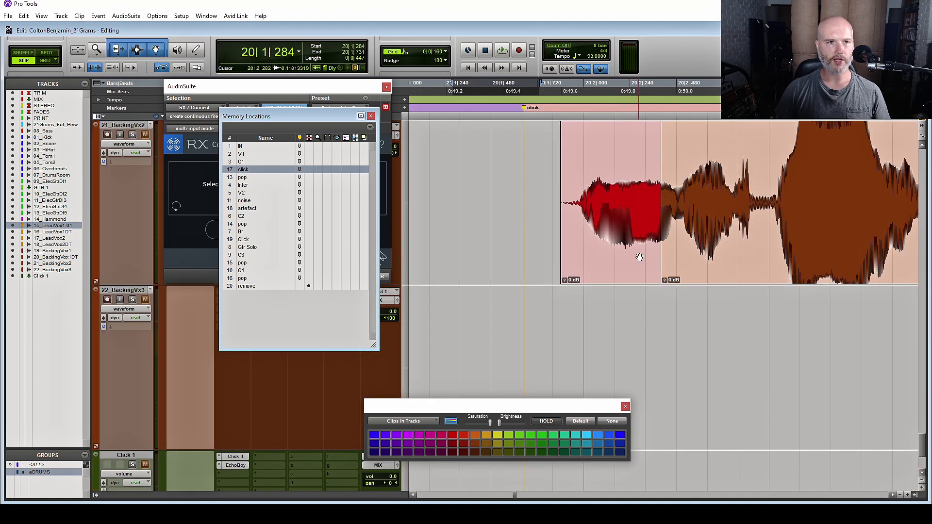
click(650, 235)
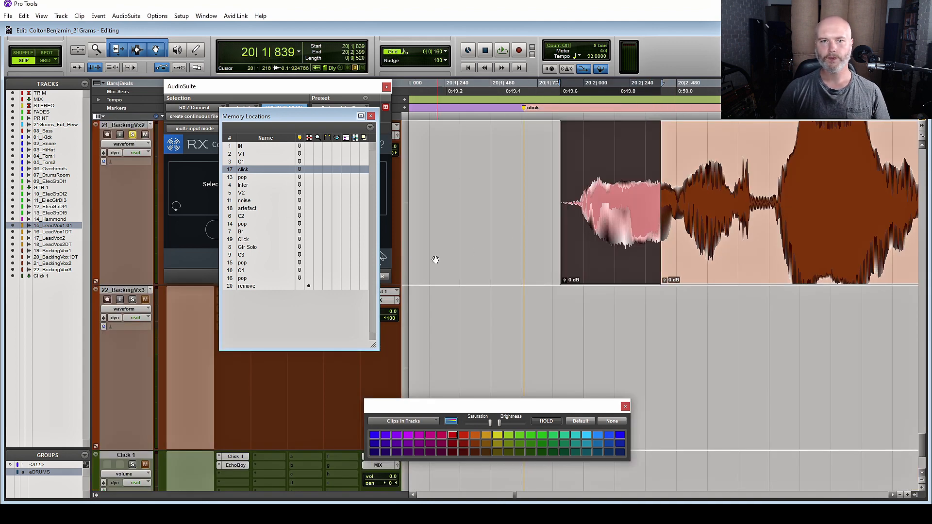
key(space)
key(space)
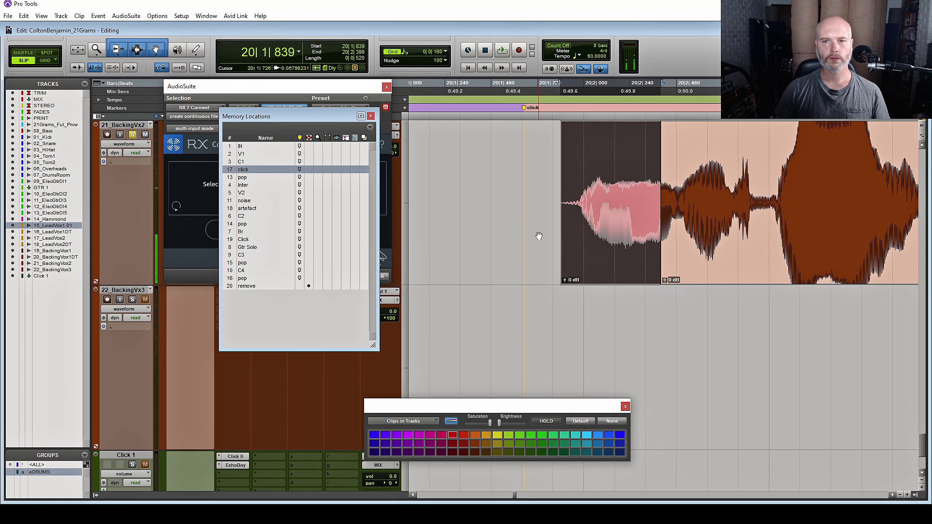
scroll(751, 237, right, 2)
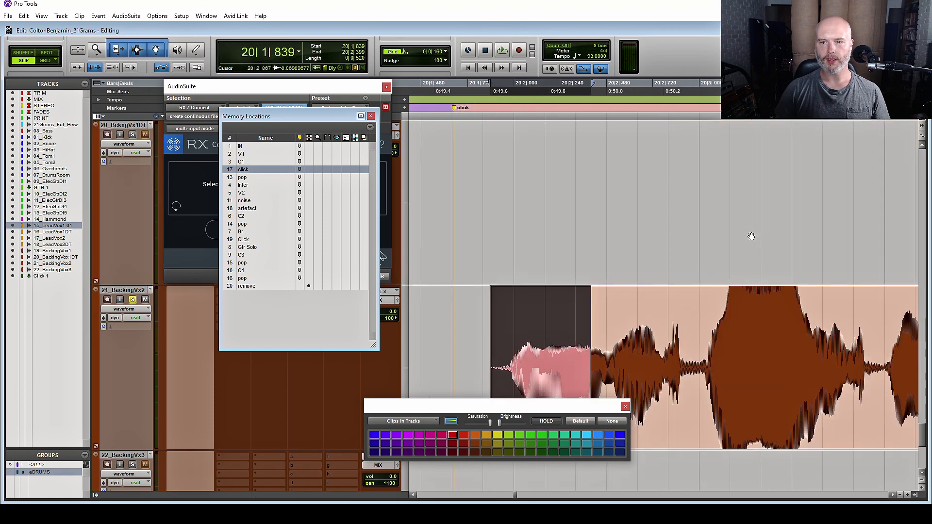
scroll(752, 236, up, 1)
click(202, 83)
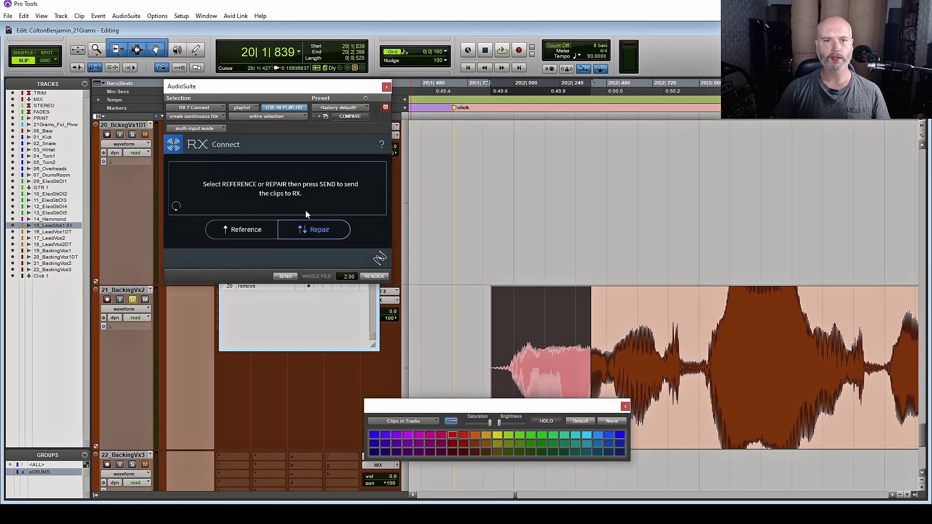
click(285, 277)
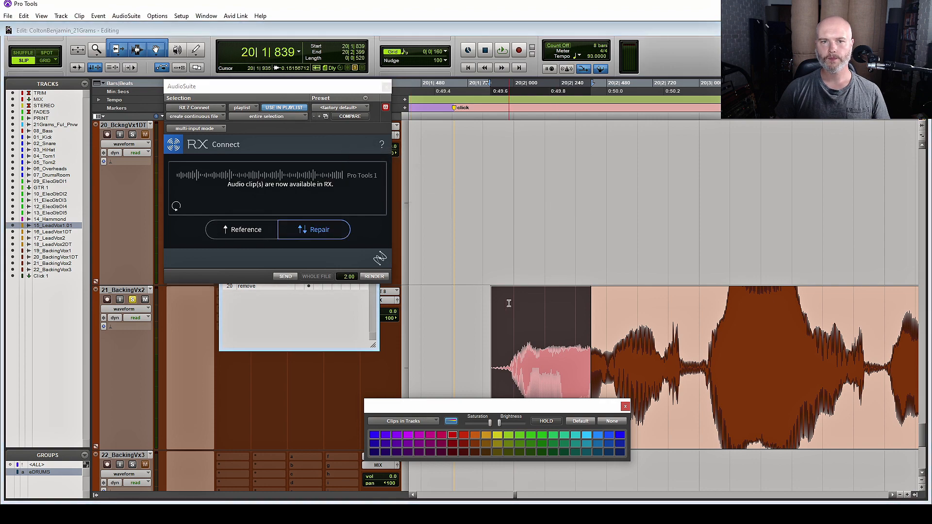
Preview De-click, switching its algorithm to Multi-band (random clicks)
key(space)
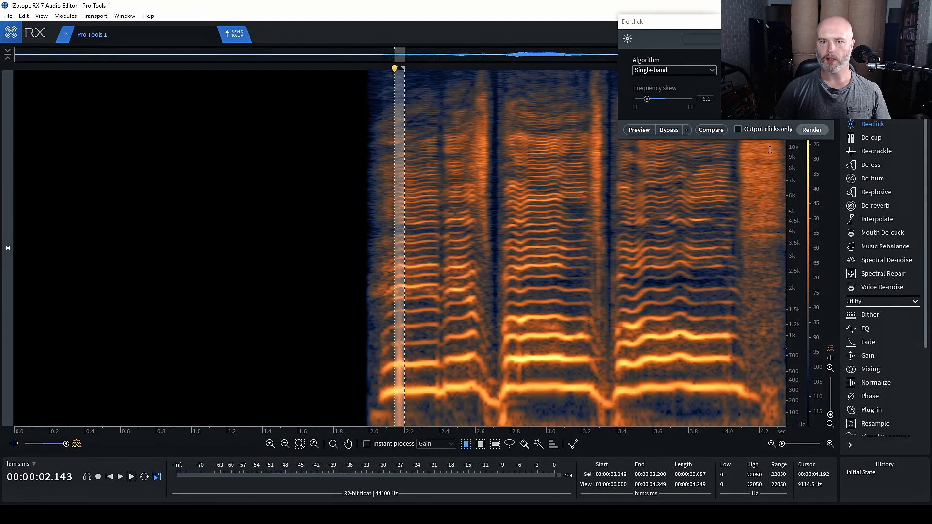
click(639, 129)
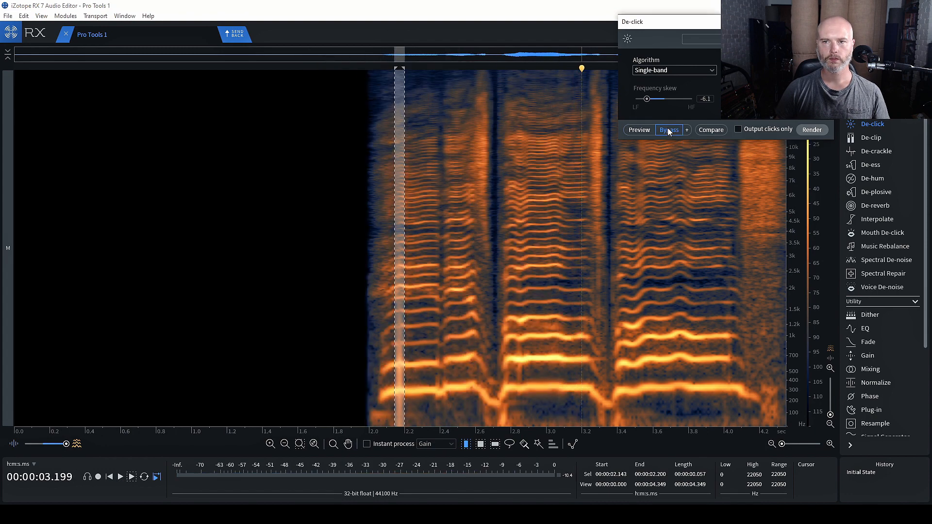
click(653, 71)
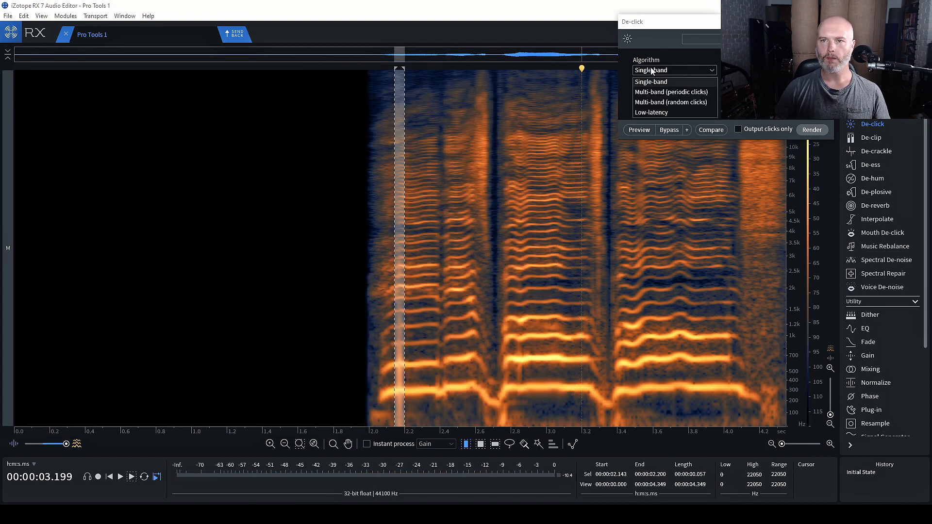
click(661, 103)
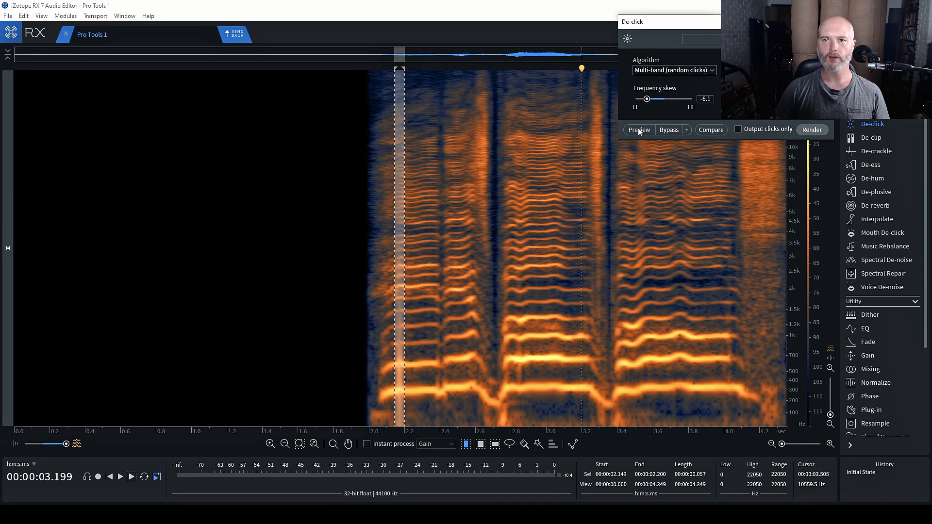
click(639, 129)
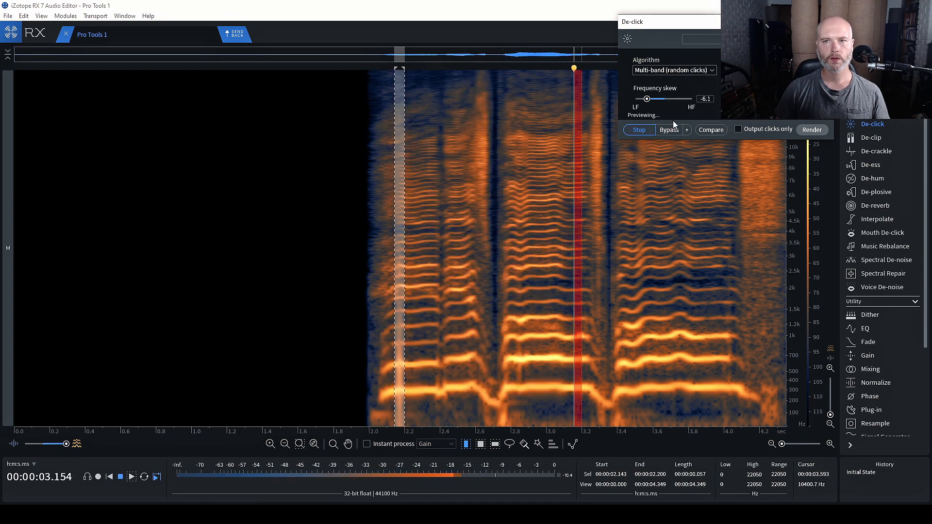
click(640, 130)
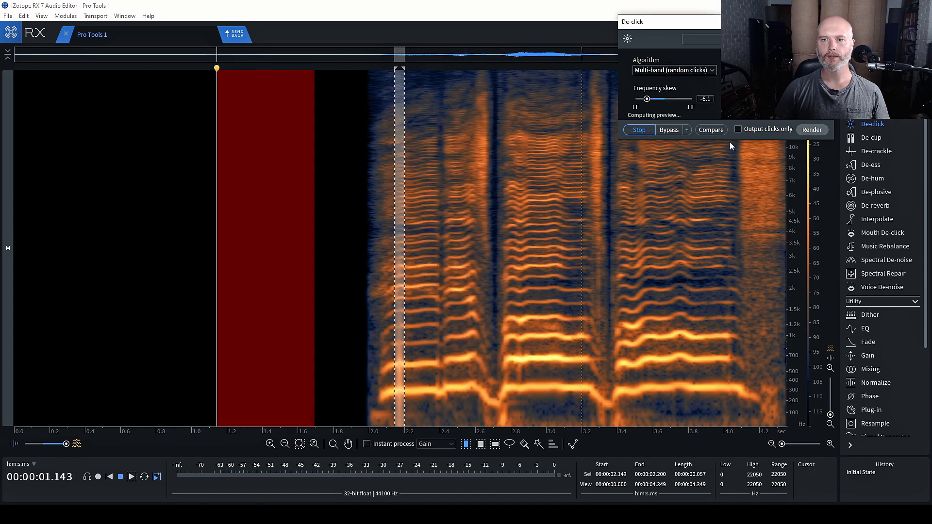
Render the Multi-band De-click on the click and play back the repaired audio
click(819, 130)
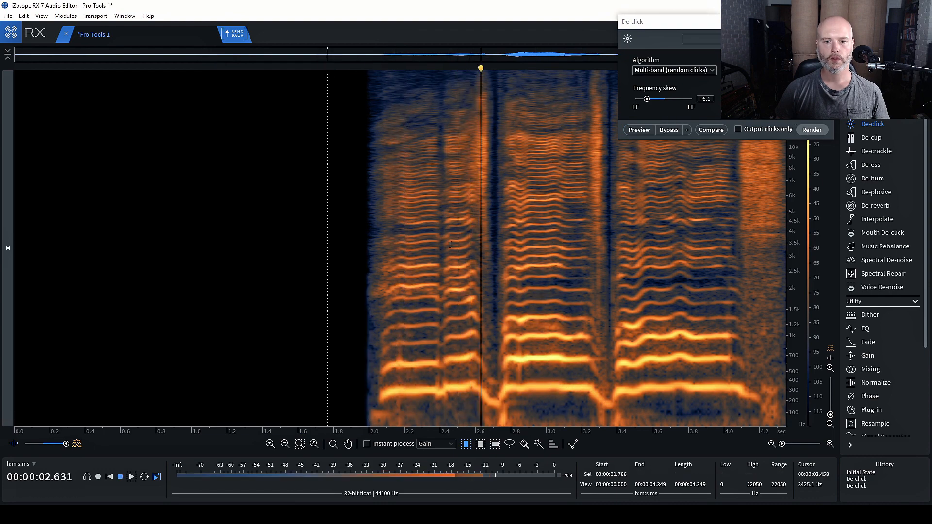
key(space)
click(358, 246)
key(space)
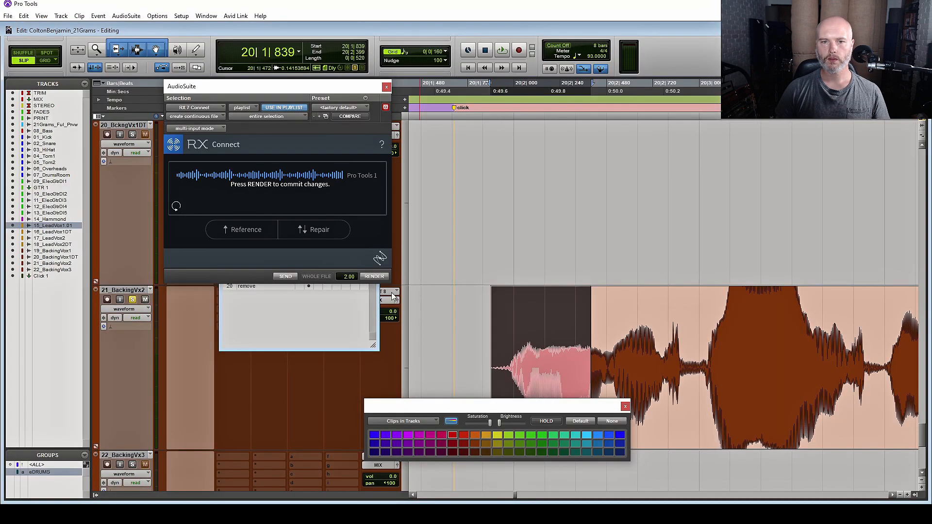
Render the de-clicked audio into 21_BackingVx2, add a short fade-in, and inspect the clip join
click(374, 276)
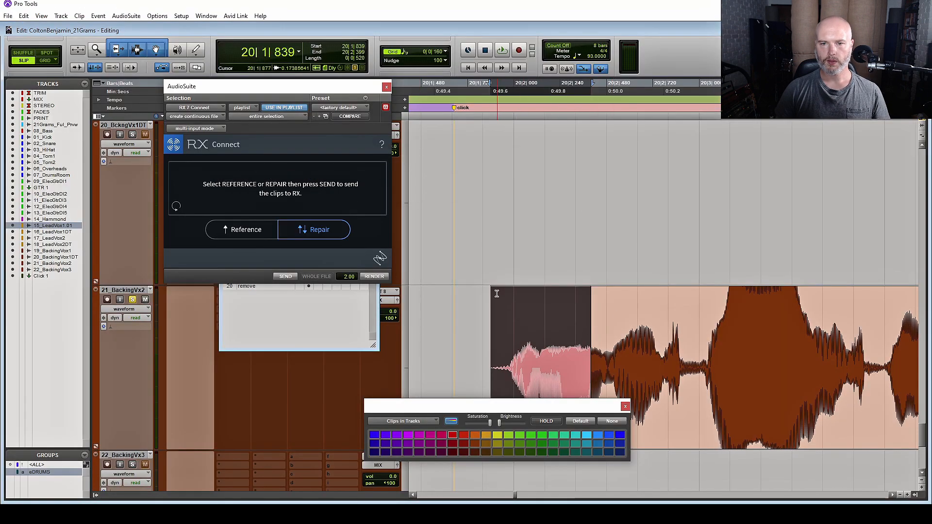
drag(495, 292, 501, 293)
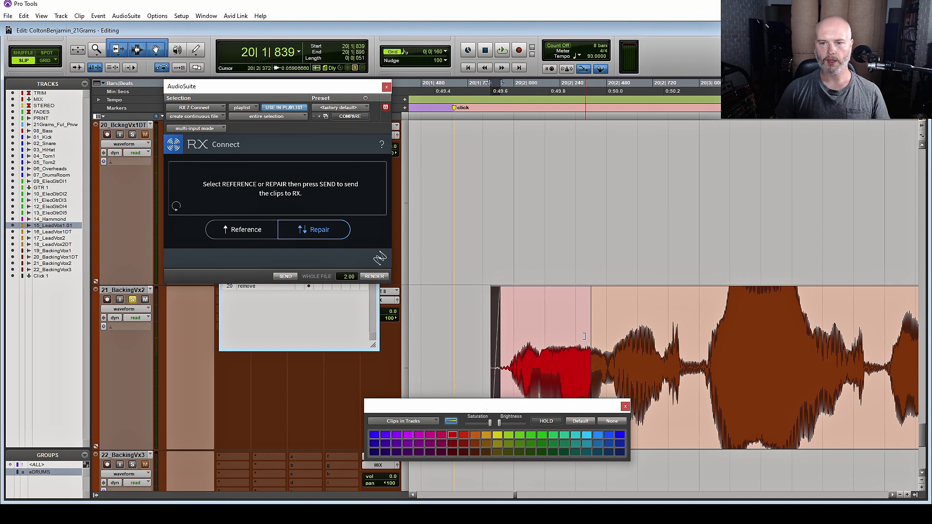
click(597, 350)
scroll(656, 379, down, 2)
scroll(657, 378, up, 4)
click(631, 267)
scroll(633, 265, up, 4)
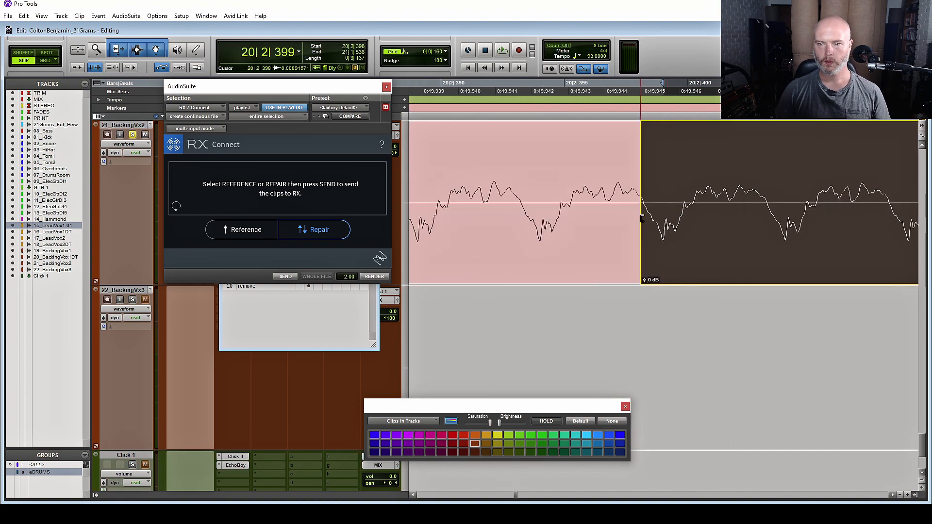
click(642, 271)
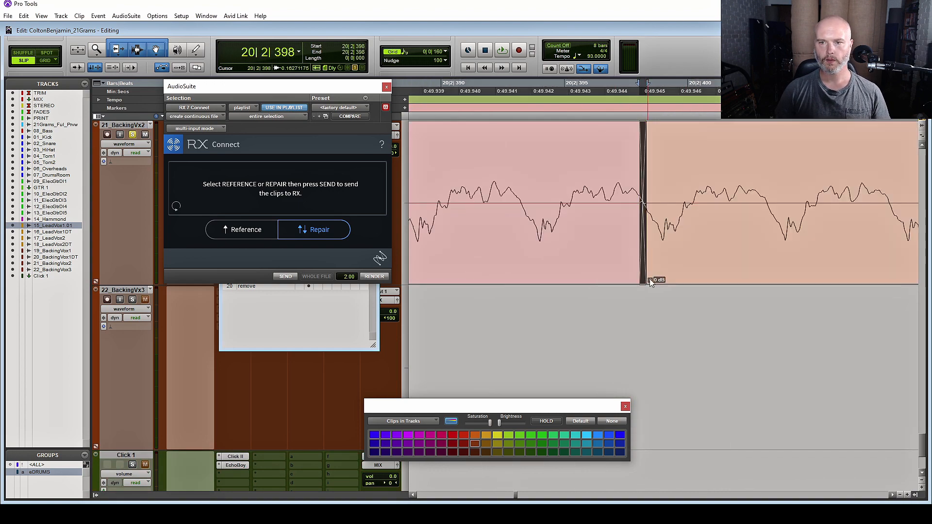
scroll(642, 158, down, 6)
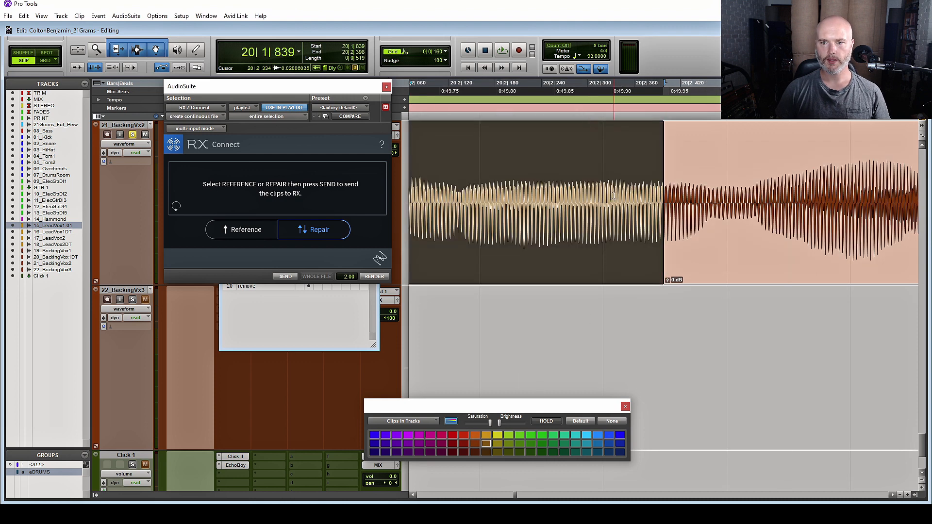
click(614, 189)
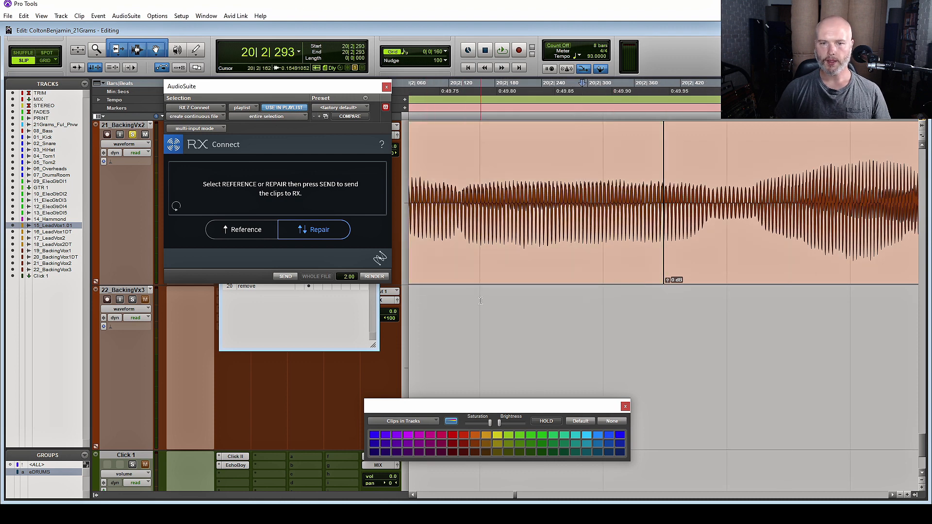
click(307, 331)
Jump to the pop marker and play the 17_LeadVox2 clip to hear the pop
click(242, 169)
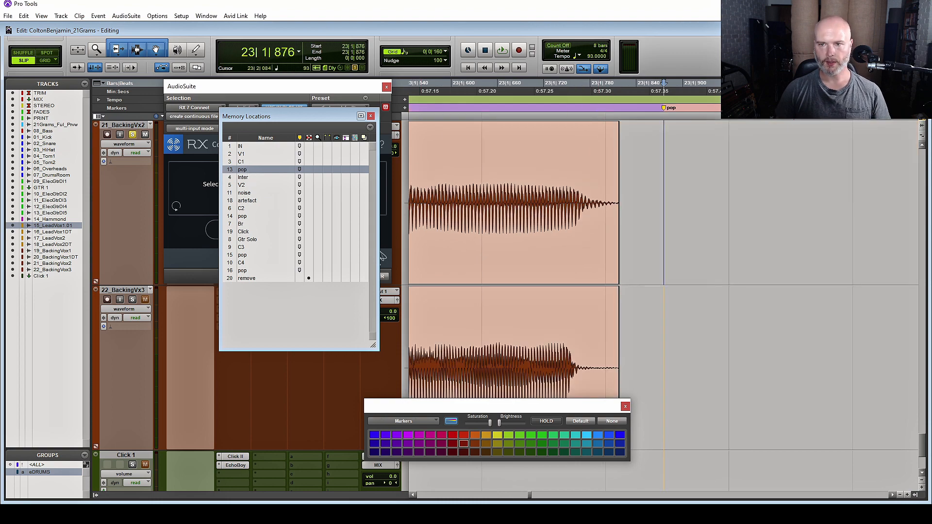
scroll(757, 151, up, 10)
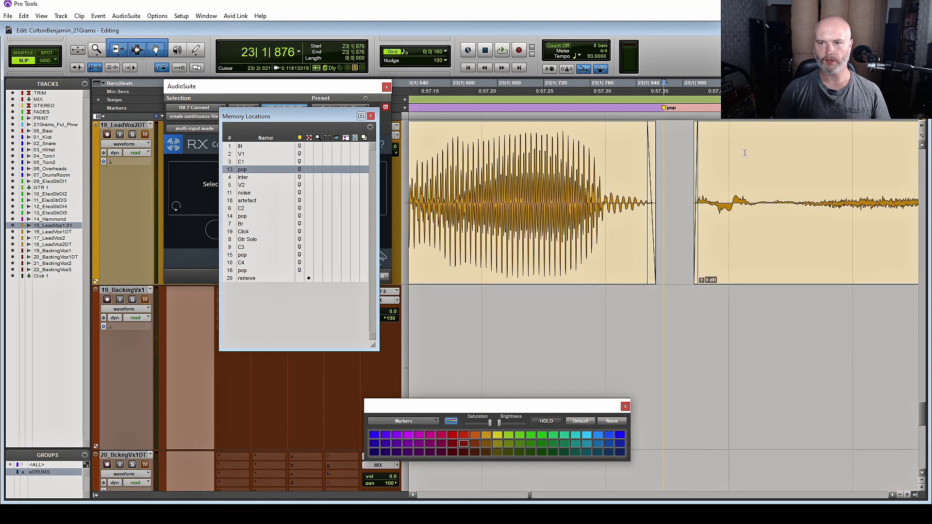
scroll(745, 153, up, 1)
click(719, 265)
key(space)
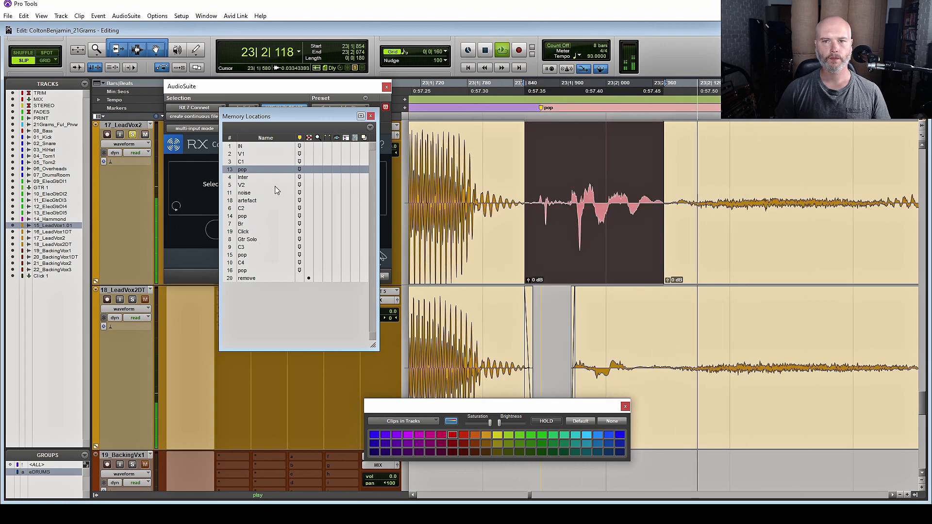
key(space)
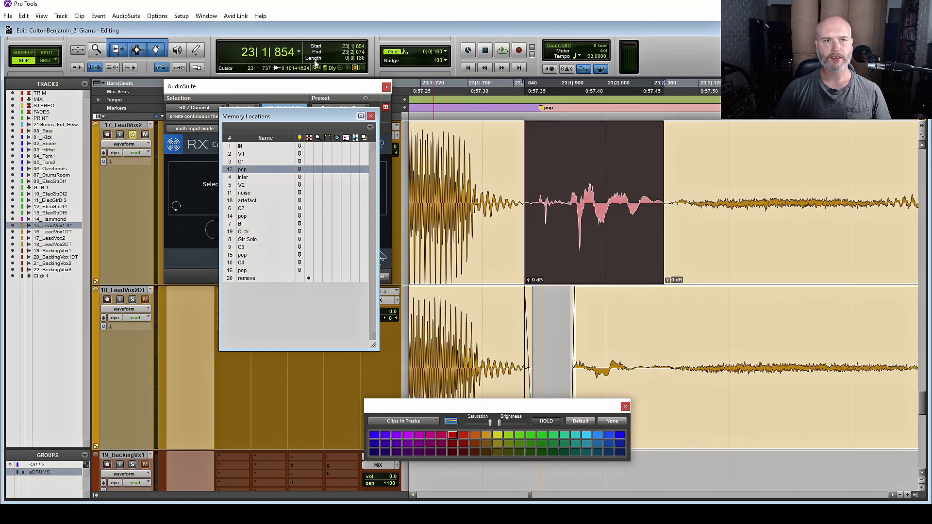
Apply the 7-band EQ with the Plosive Remove preset to the clip
click(128, 16)
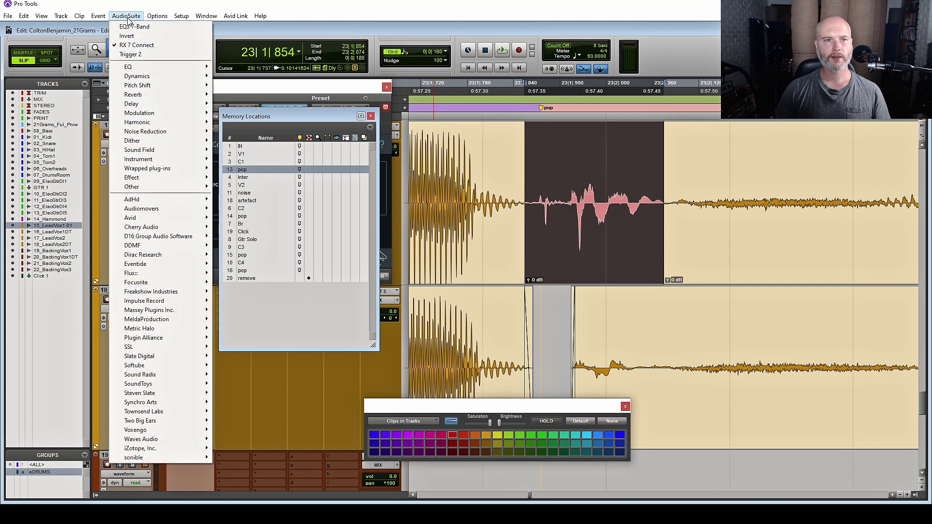
click(245, 5)
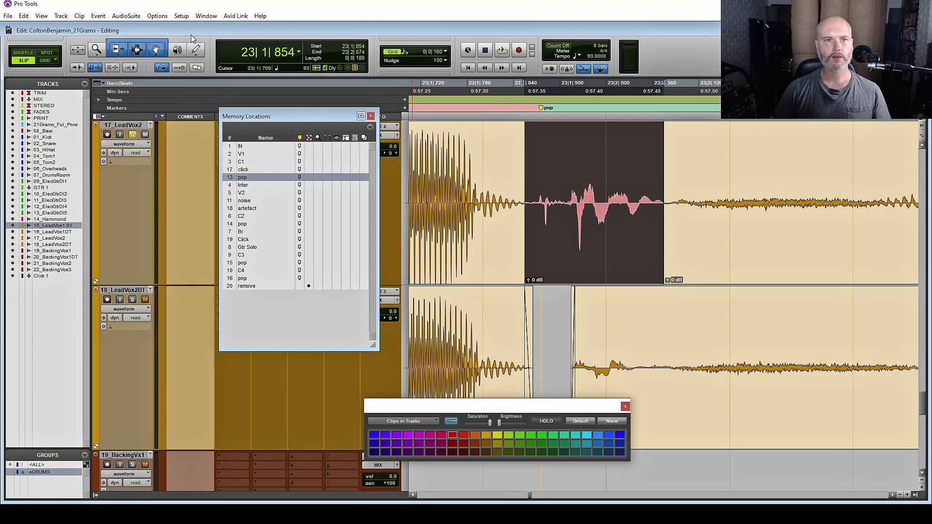
click(127, 16)
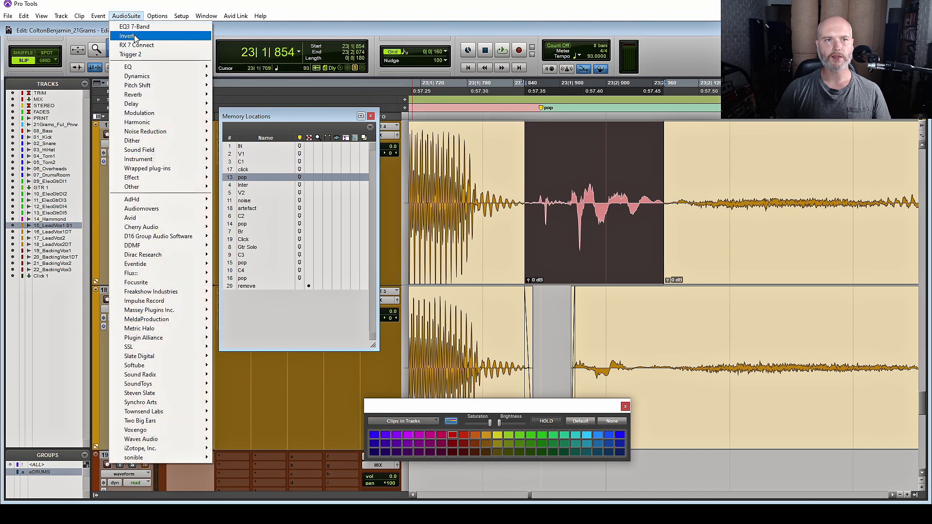
click(143, 27)
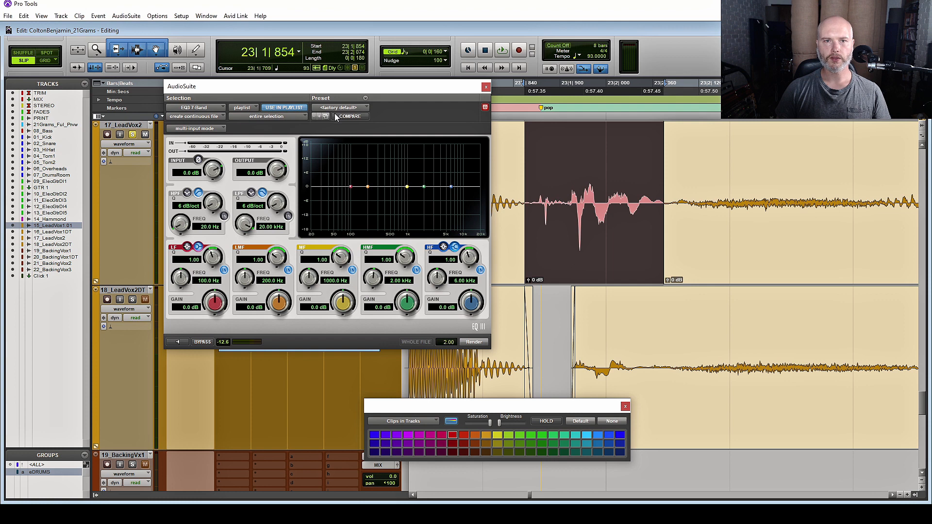
click(336, 109)
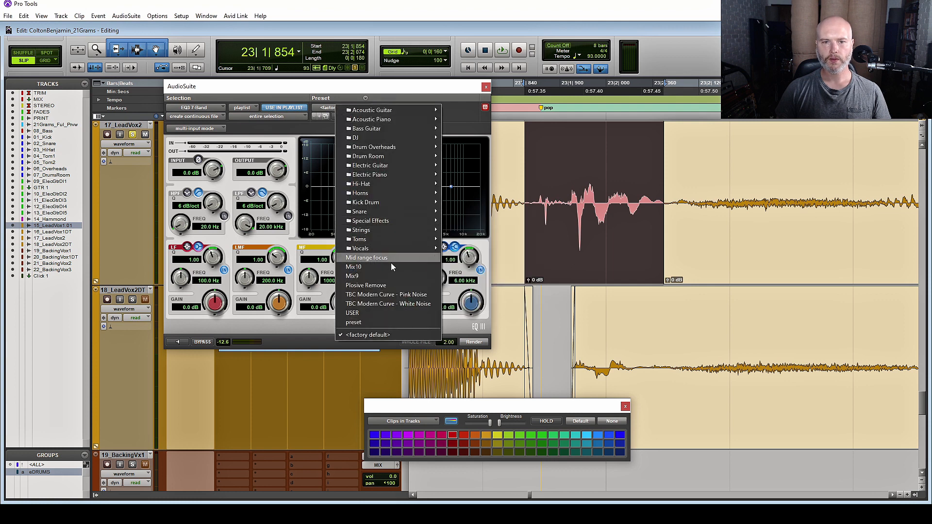
click(395, 285)
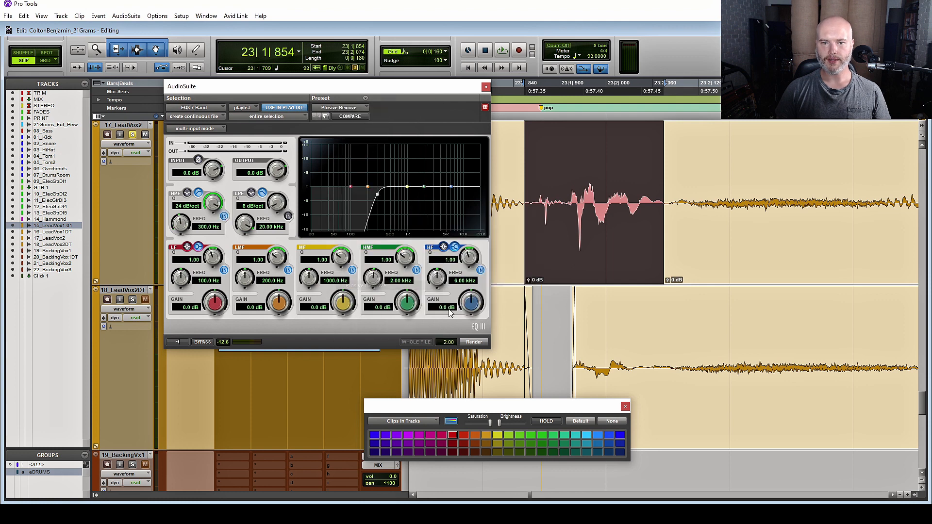
click(474, 343)
click(486, 87)
Audition the processed clip, using undo and redo to compare the pop fix
click(592, 221)
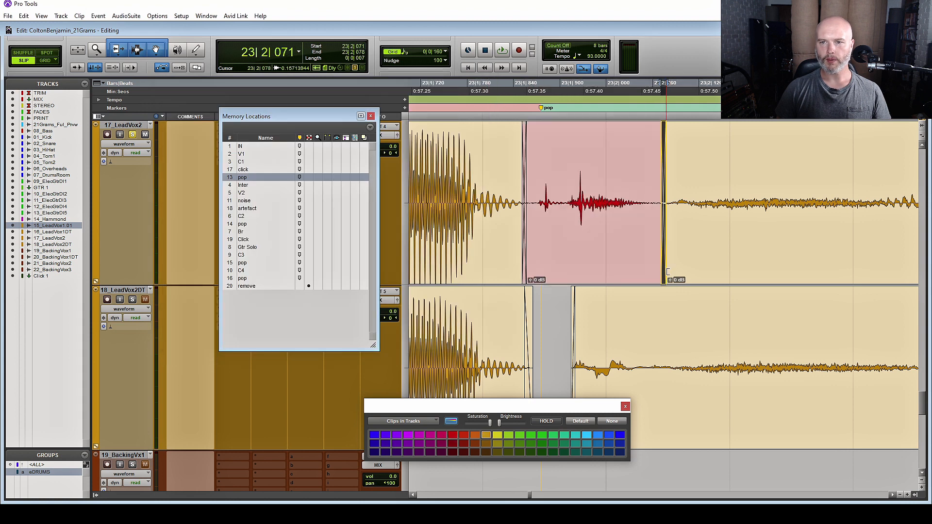
click(578, 258)
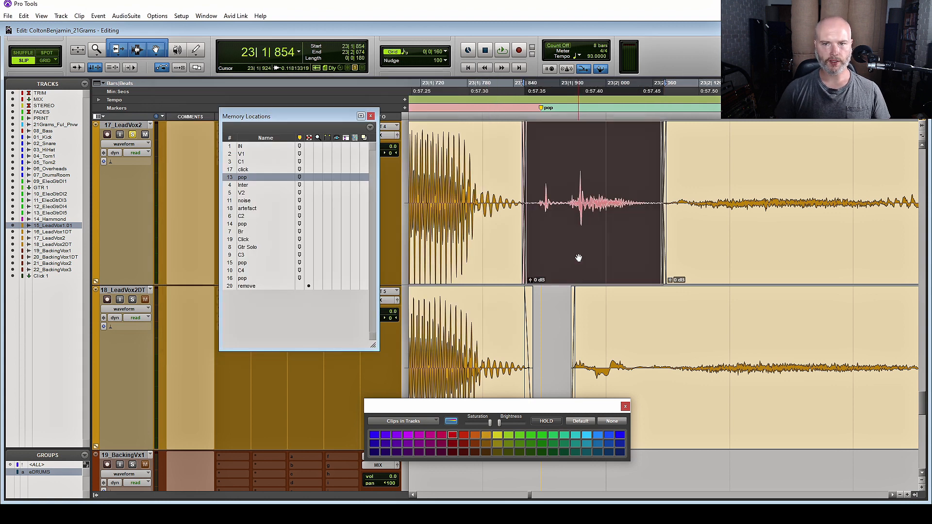
key(space)
key(space)
shift+click(467, 257)
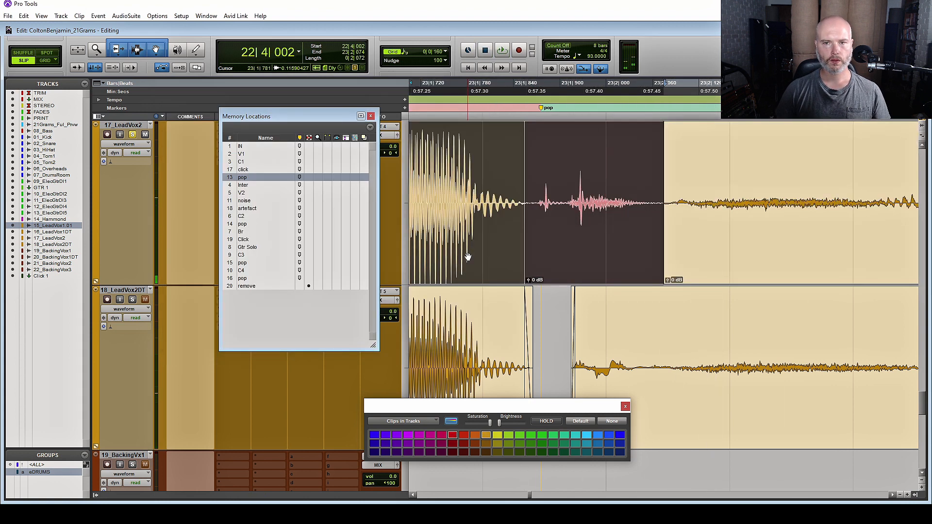
key(ctrl+z)
key(space)
key(space)
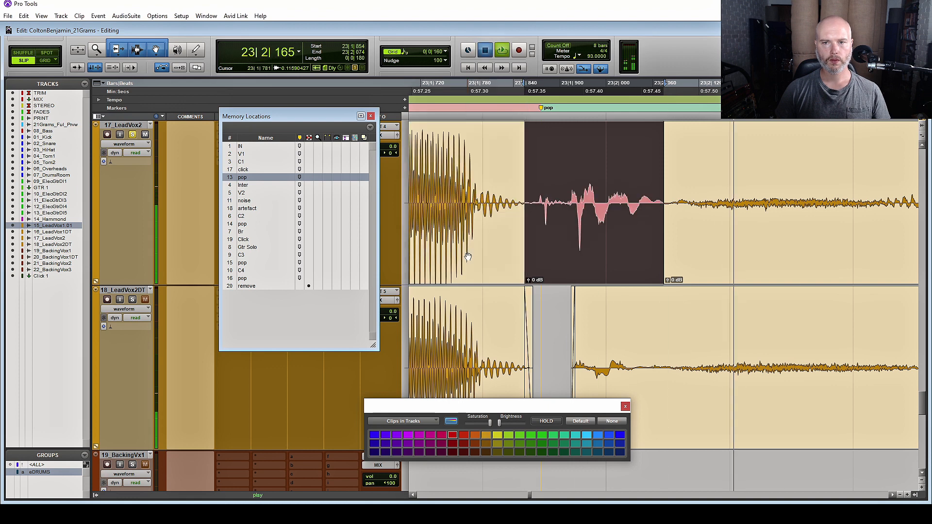
key(ctrl+shift+z)
key(ctrl+shift+z)
key(ctrl+shift+z)
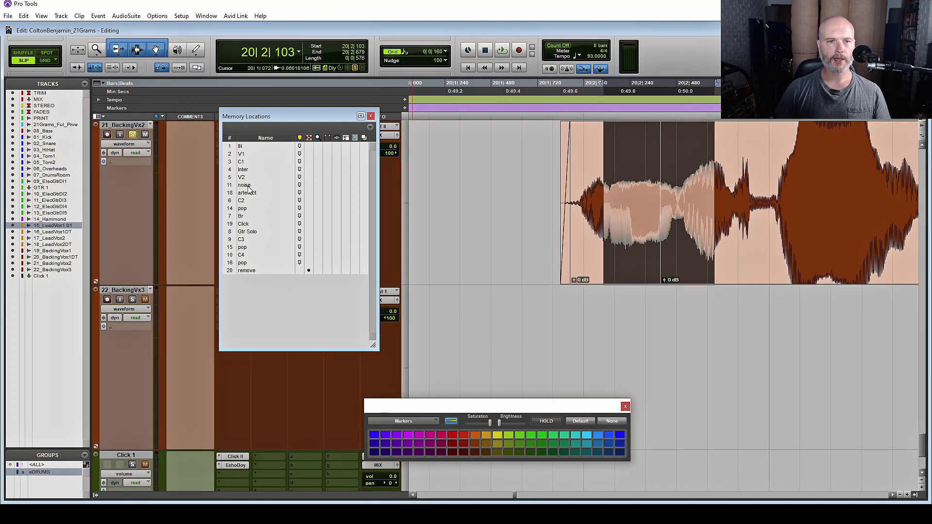
Jump to the noise marker and play the red clip on 16_LeadVox1DT
click(248, 187)
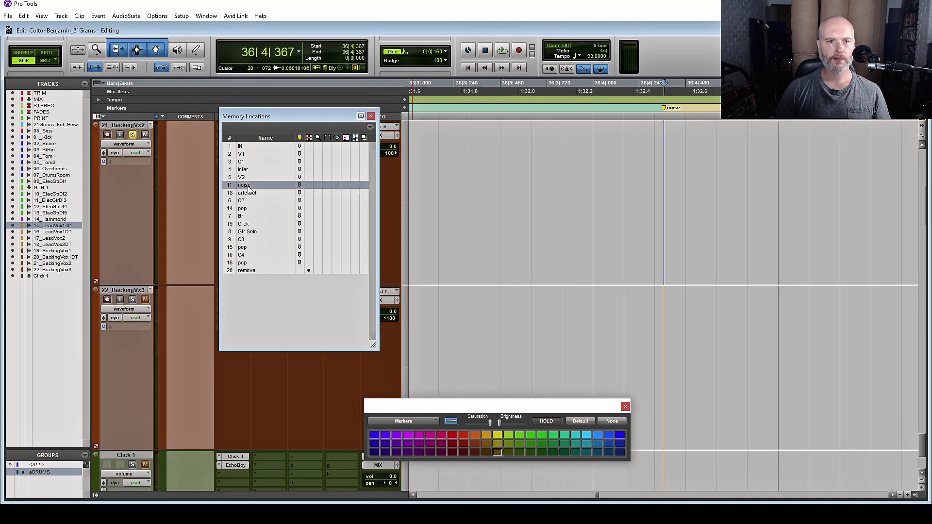
scroll(670, 186, up, 7)
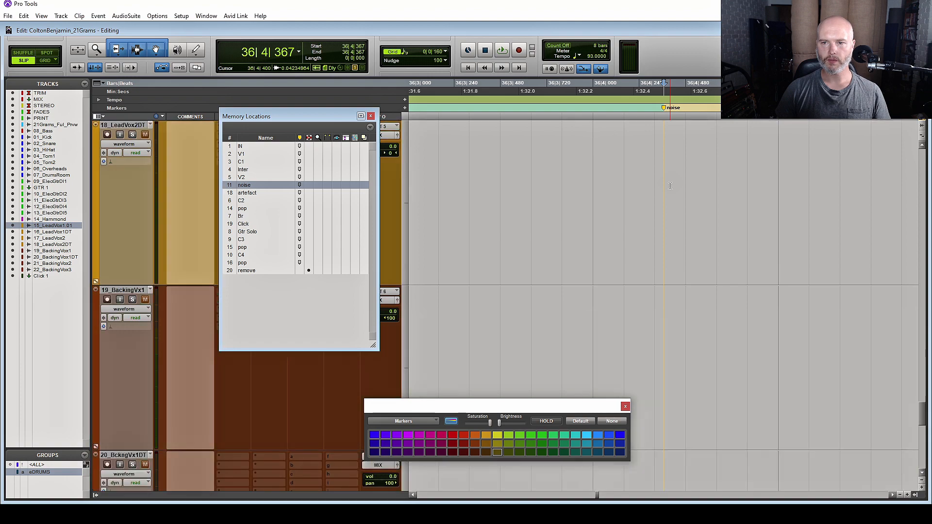
scroll(670, 186, down, 3)
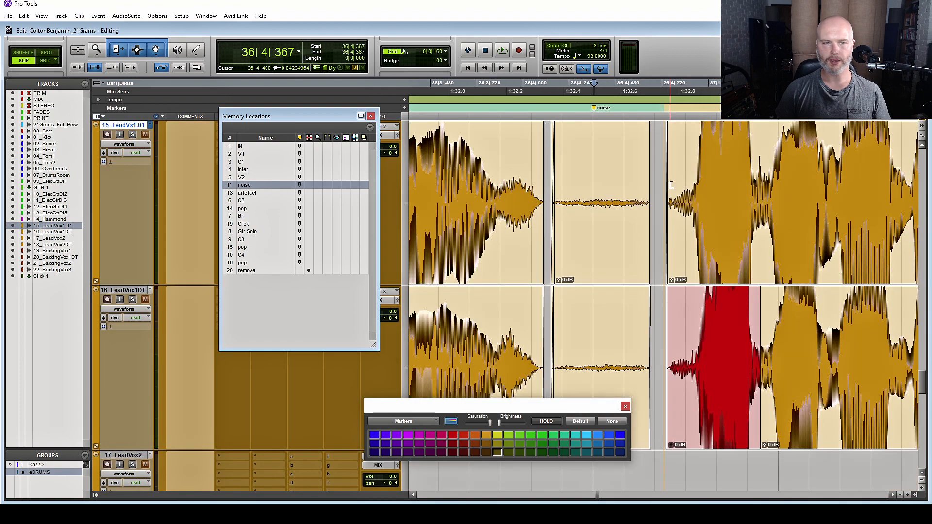
scroll(647, 231, right, 2)
click(624, 289)
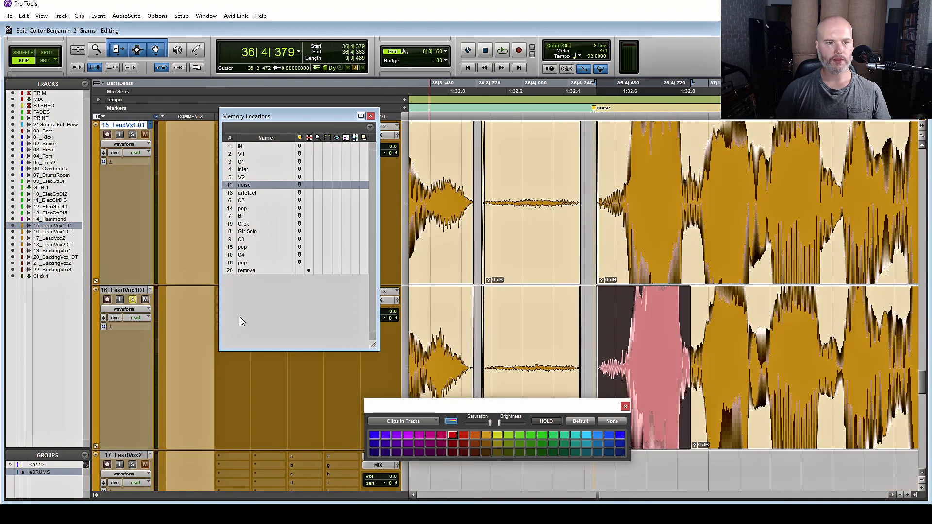
key(space)
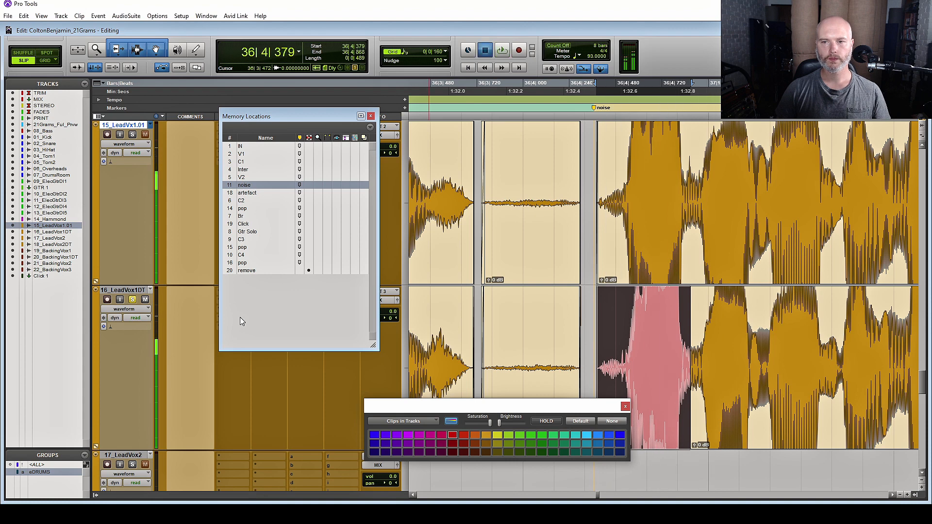
click(291, 278)
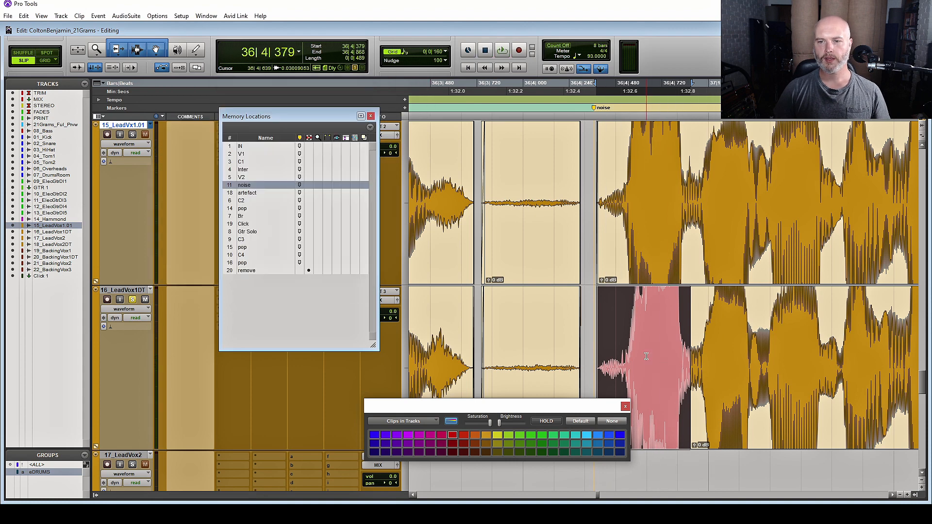
Select the noisy section 36|4|506–561 and scrub through it to locate the click
click(646, 357)
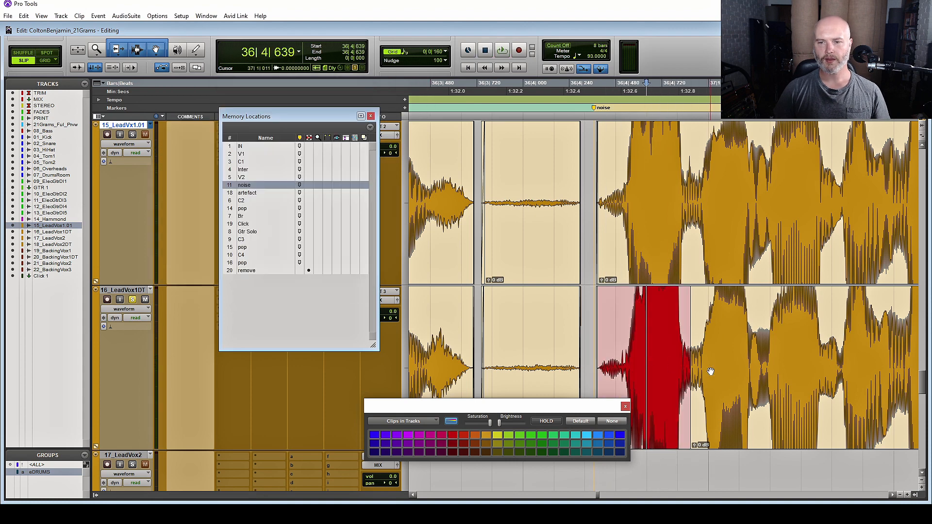
key(r)
key(r)
key(r)
key(r)
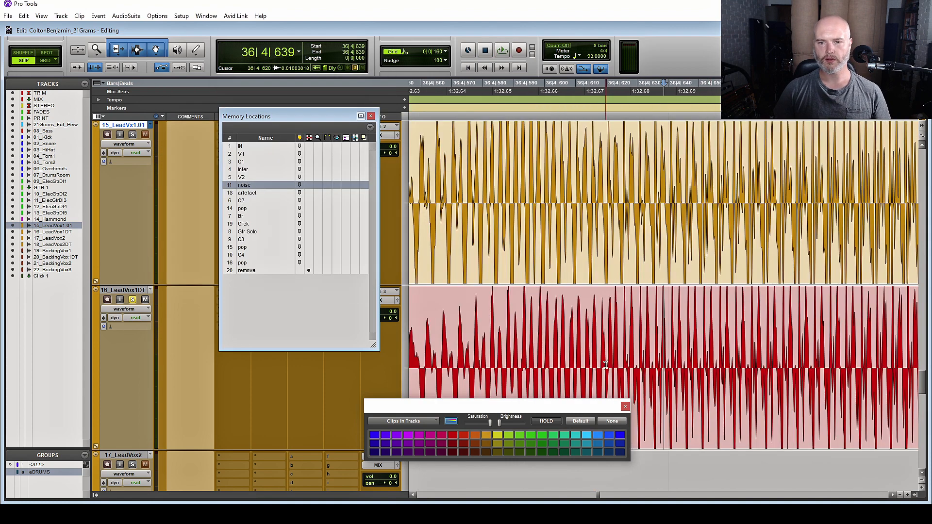
scroll(606, 365, down, 3)
scroll(606, 366, up, 2)
scroll(607, 364, left, 3)
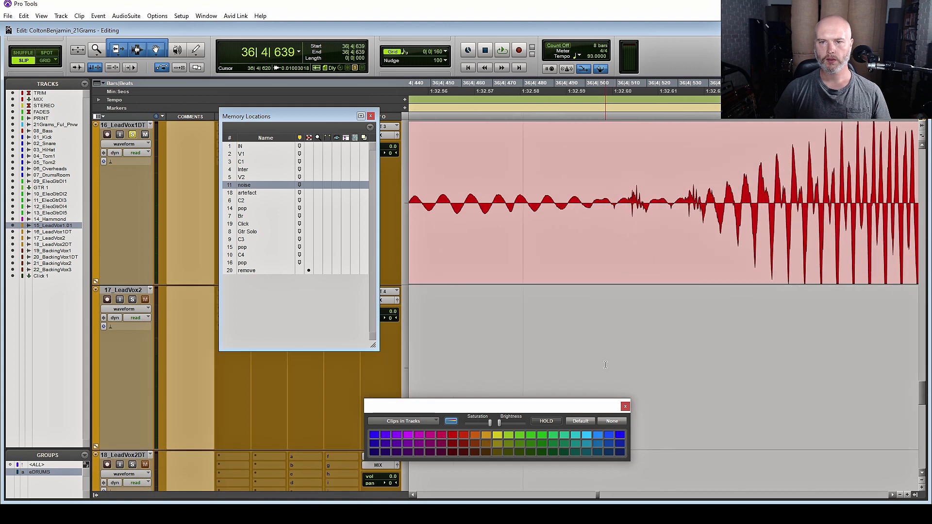
click(609, 204)
click(633, 182)
drag(605, 188, 774, 160)
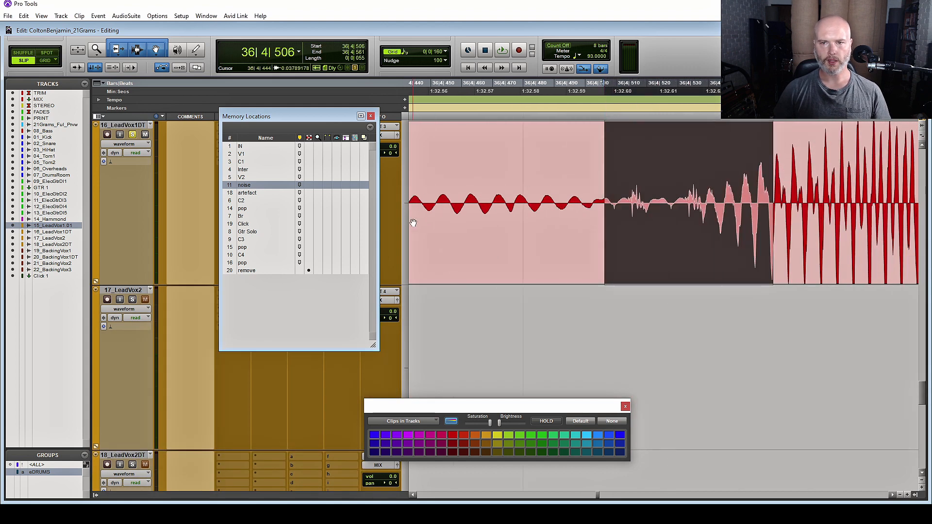
key(F9)
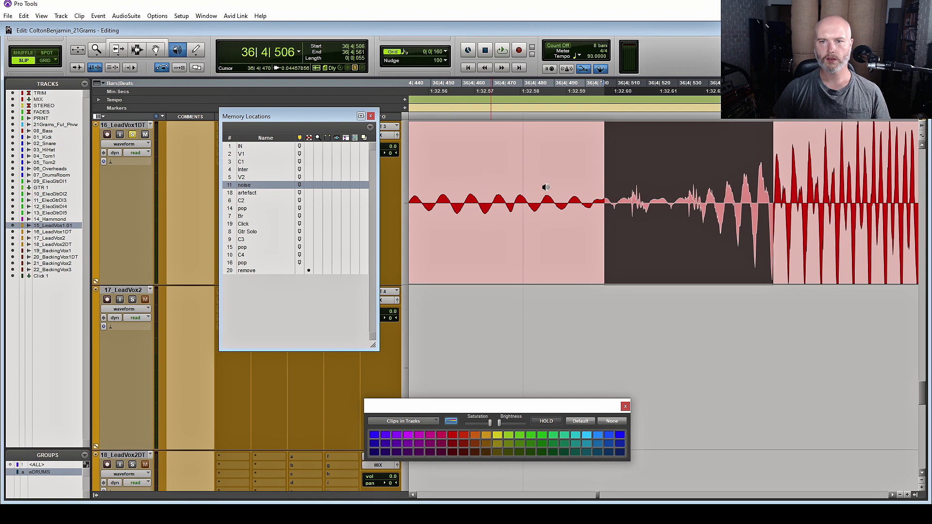
drag(494, 204, 744, 204)
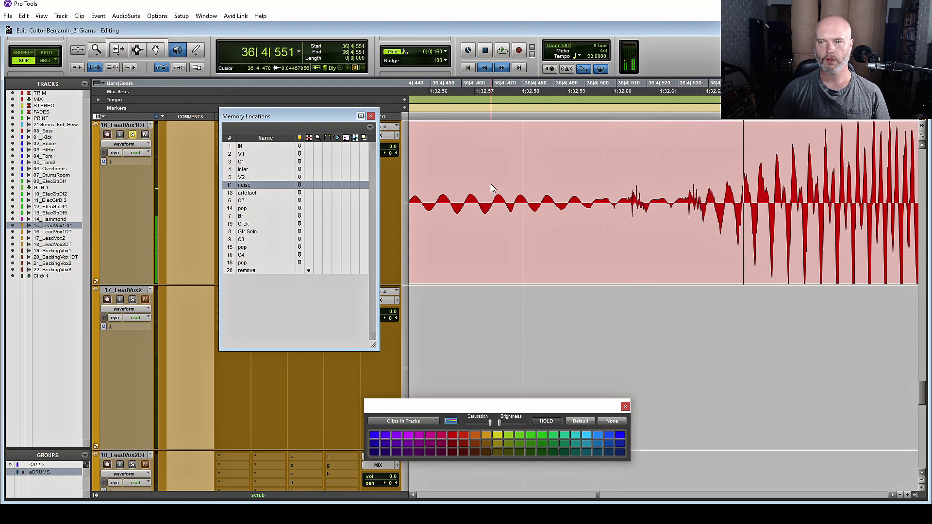
scroll(466, 187, right, 3)
scroll(447, 210, up, 3)
scroll(448, 210, down, 3)
scroll(447, 209, left, 5)
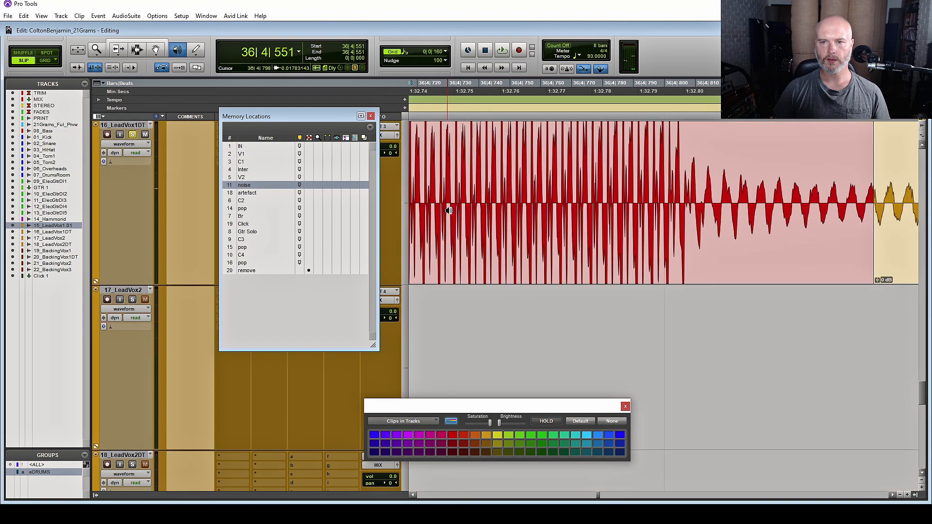
With the Pencil tool, zoom to sample level at 36|4|515 and enlarge 16_LeadVox1DT
key(F10)
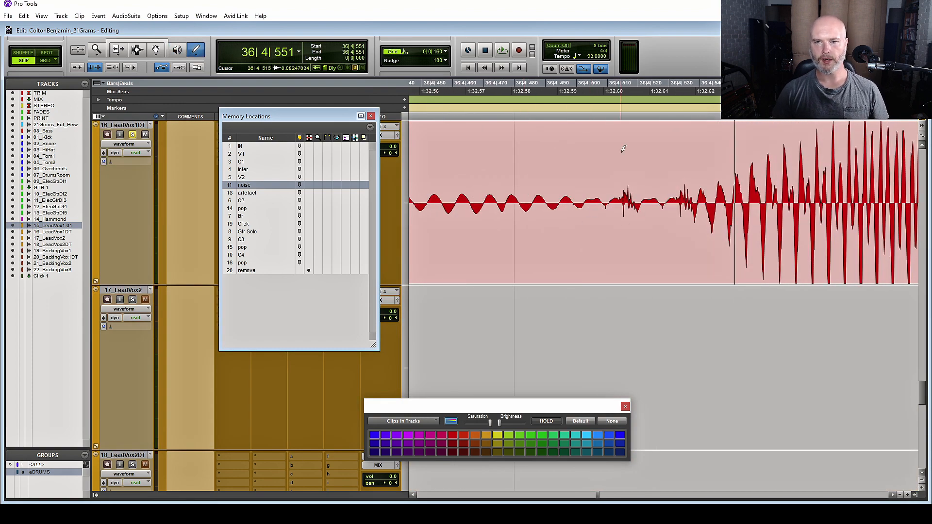
click(622, 107)
key(t)
key(t)
key(t)
key(t)
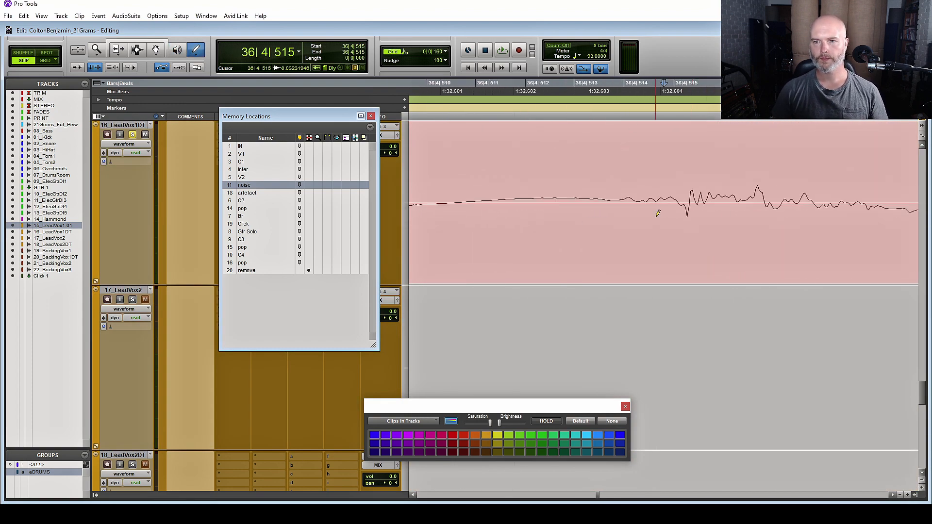
scroll(680, 237, up, 4)
scroll(680, 237, down, 2)
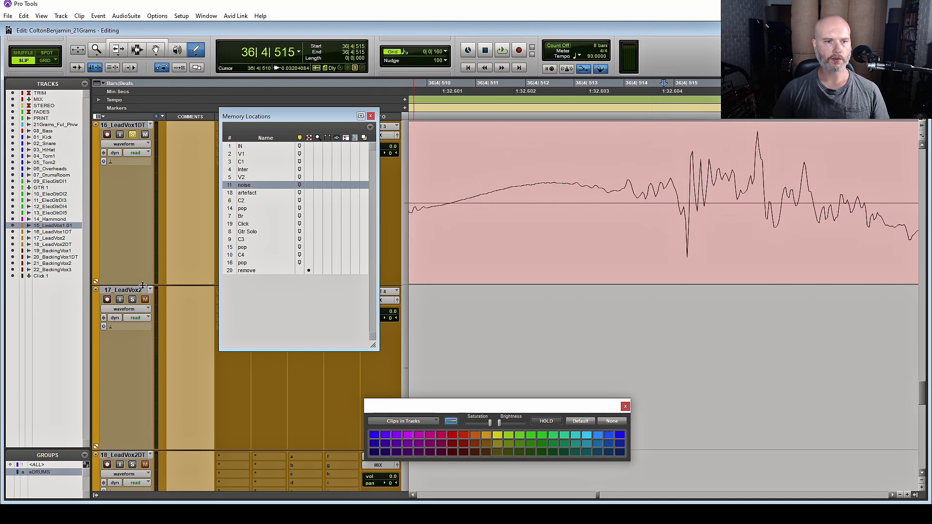
drag(142, 285, 142, 488)
Pencil-redraw the noise spikes near 36|4|515 and 36|4|530 into a smooth waveform
key(r)
key(r)
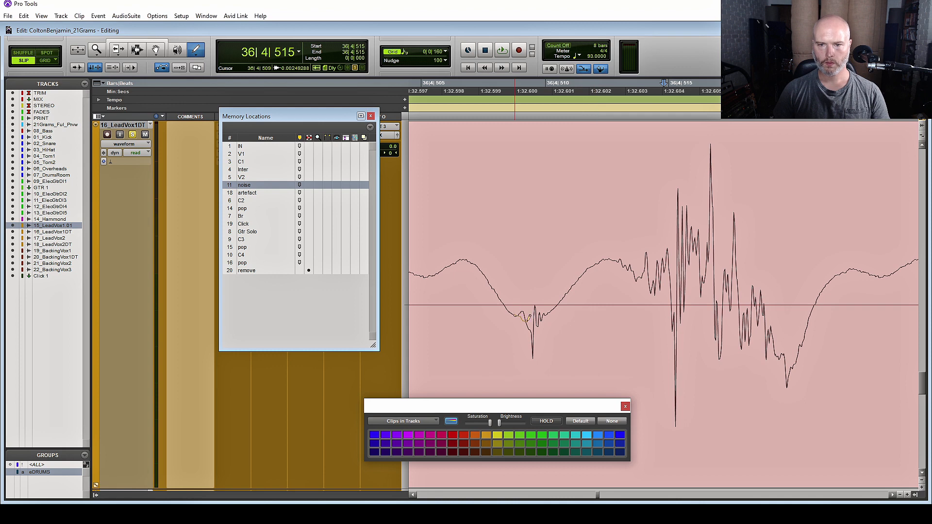
drag(514, 315, 554, 312)
drag(668, 304, 685, 335)
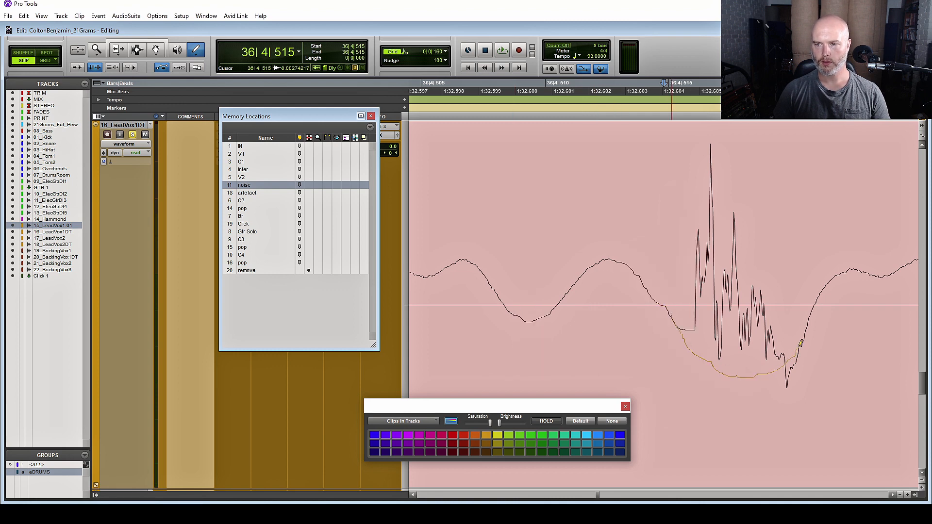
drag(808, 323, 811, 316)
scroll(853, 315, right, 8)
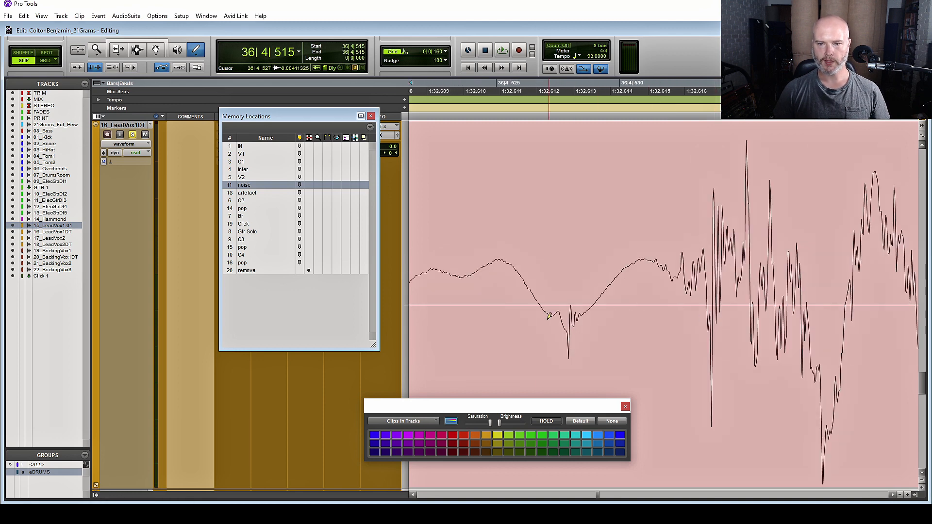
drag(583, 310, 587, 307)
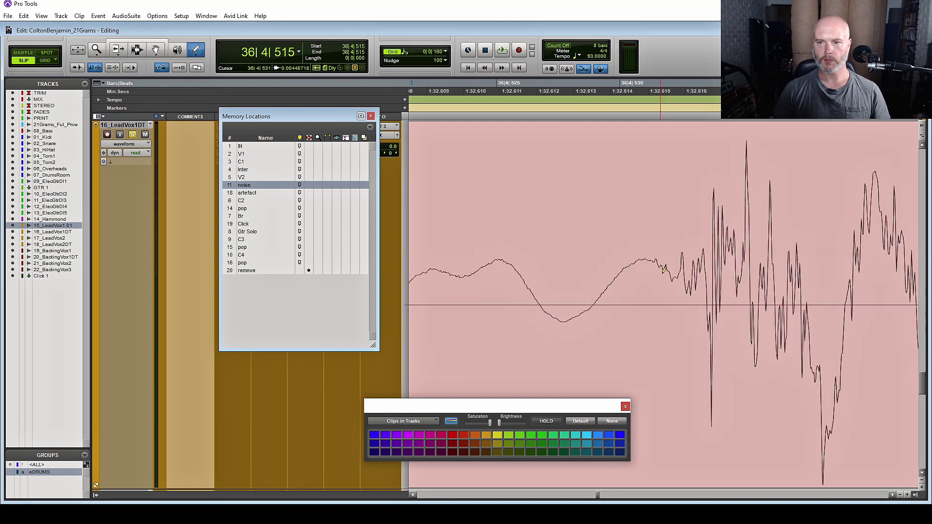
scroll(678, 286, right, 3)
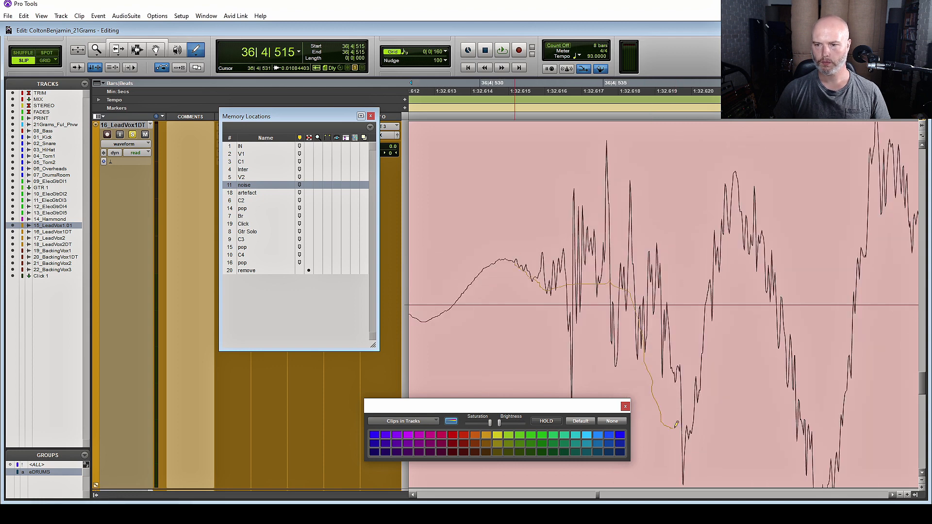
drag(855, 316, 857, 311)
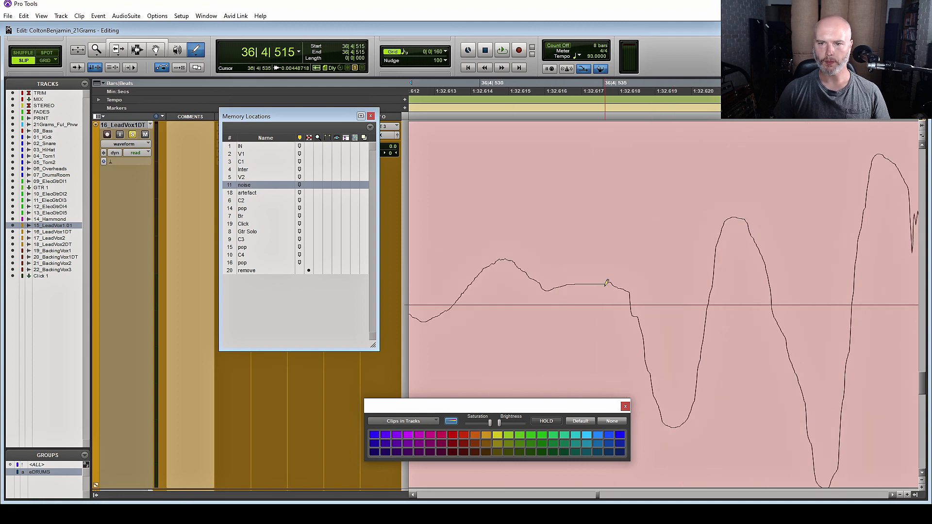
drag(632, 296, 639, 323)
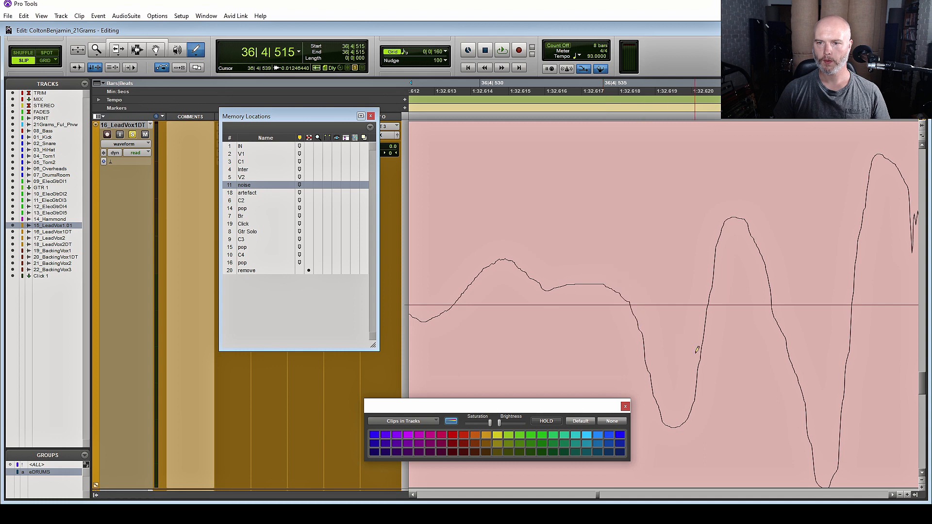
scroll(698, 349, right, 6)
Play the redrawn section from 36|4|358, soloed and then with all tracks audible
key(r)
key(r)
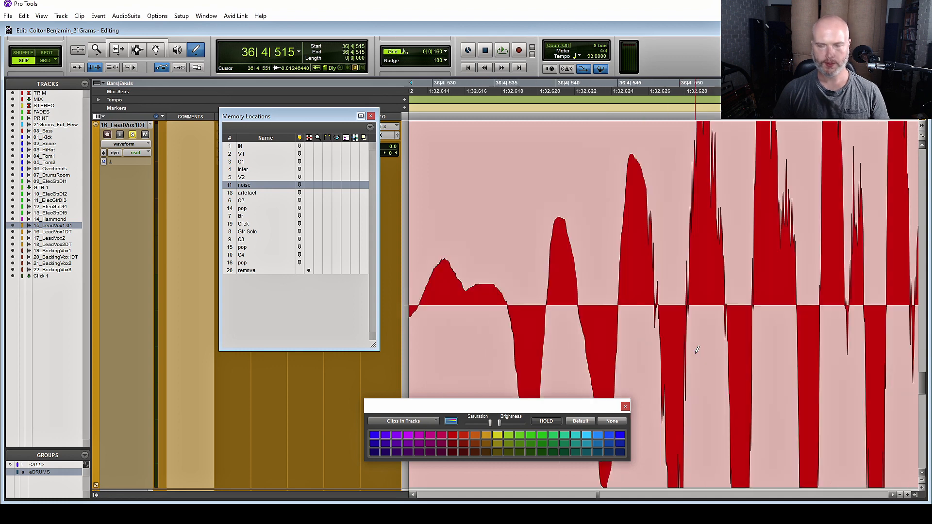
key(r)
key(r)
key(r)
key(r)
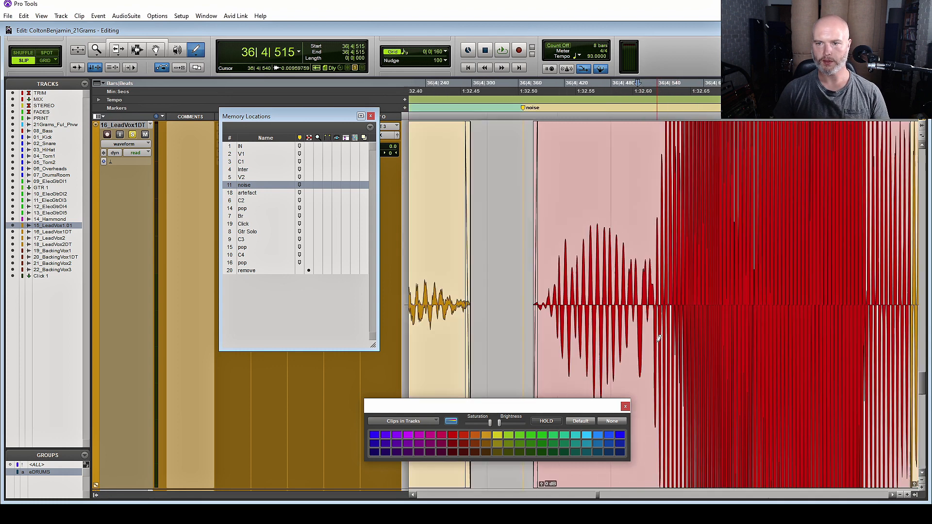
key(Escape)
key(Escape)
key(Escape)
key(Escape)
key(Escape)
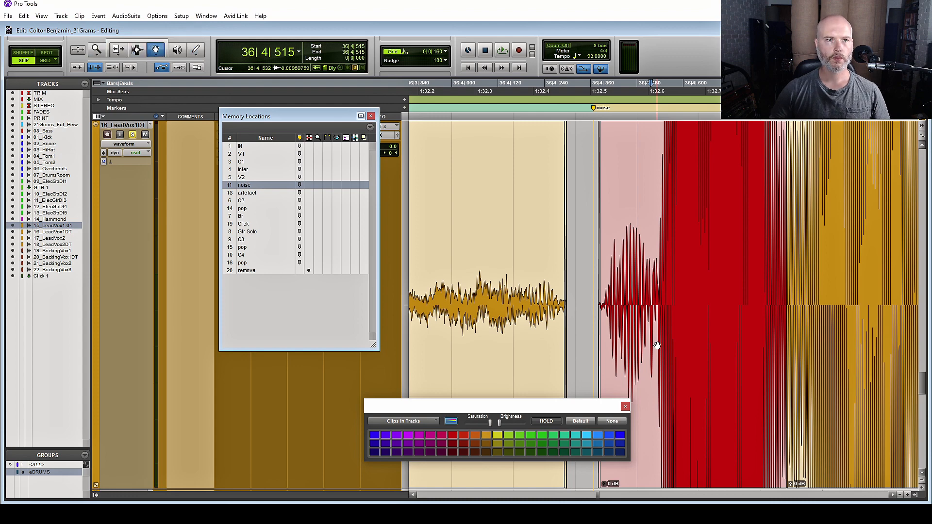
click(590, 248)
key(space)
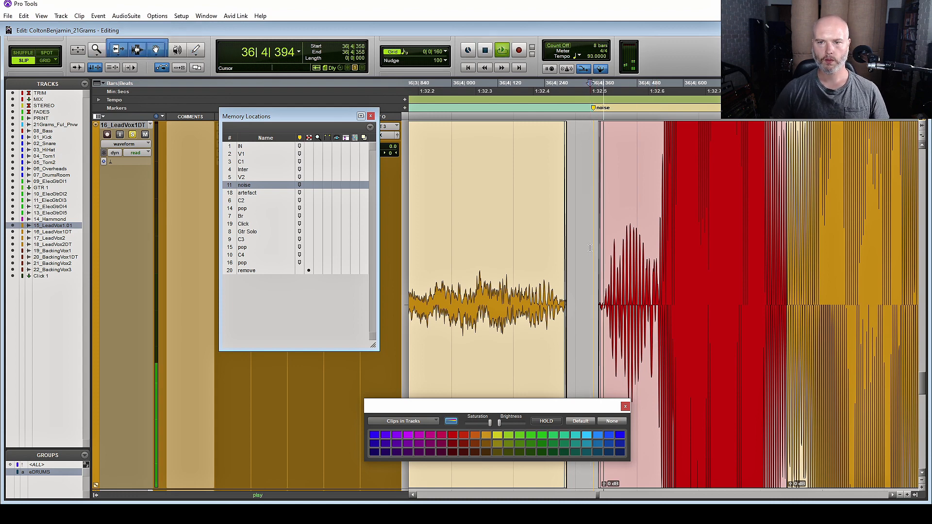
key(space)
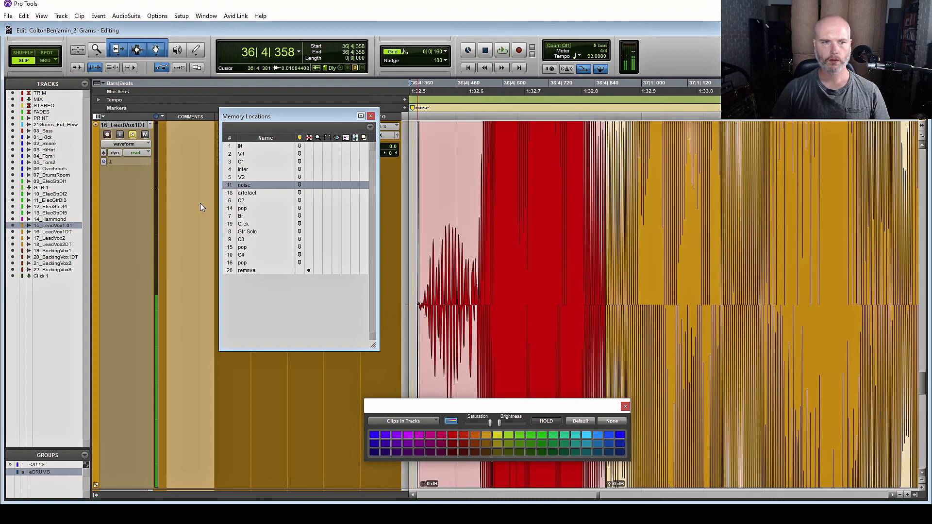
click(133, 134)
key(space)
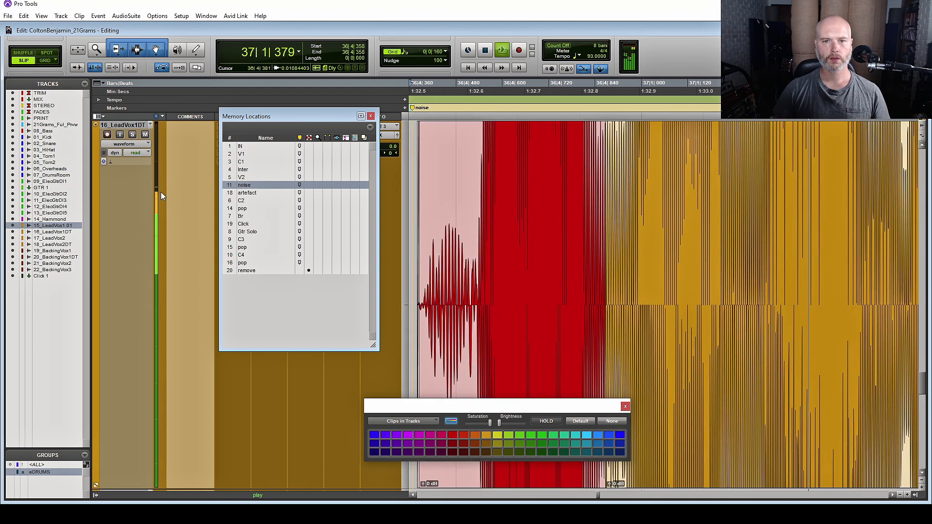
key(space)
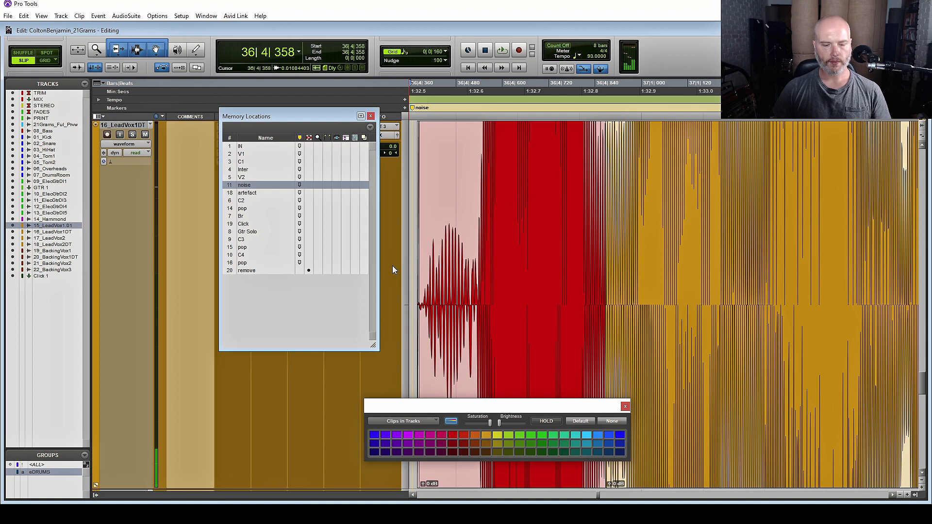
Delete the 36|4|337–542 stretch of the red clip and audition it with track 16 soloed
key(t)
key(t)
scroll(455, 304, right, 4)
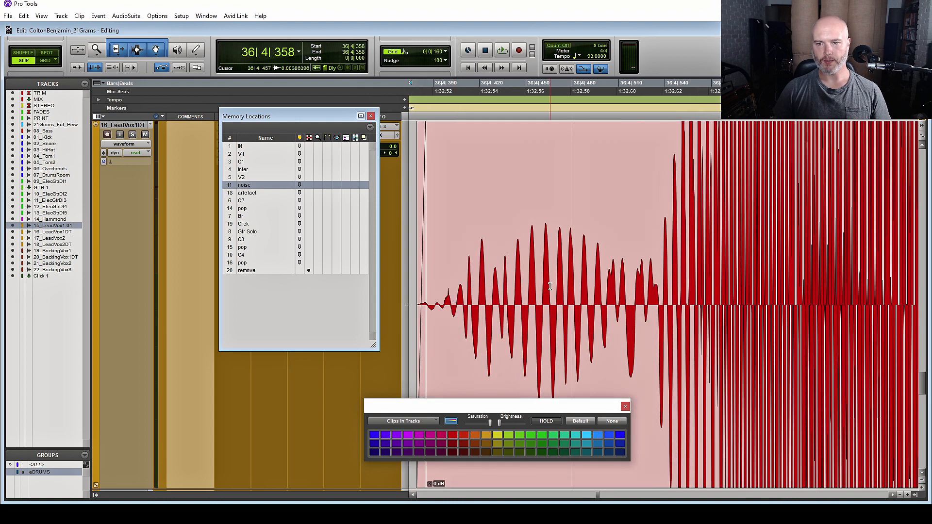
drag(690, 264, 538, 289)
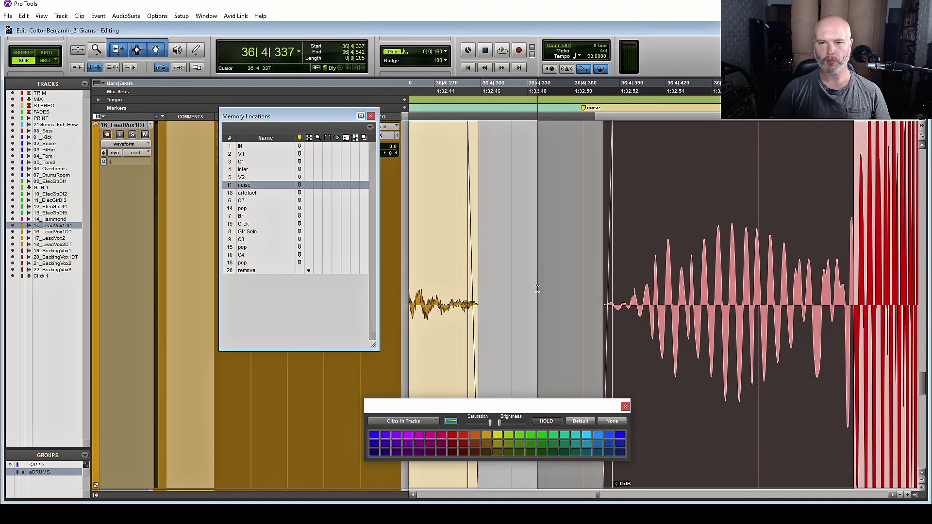
key(r)
key(r)
key(r)
scroll(618, 311, right, 1)
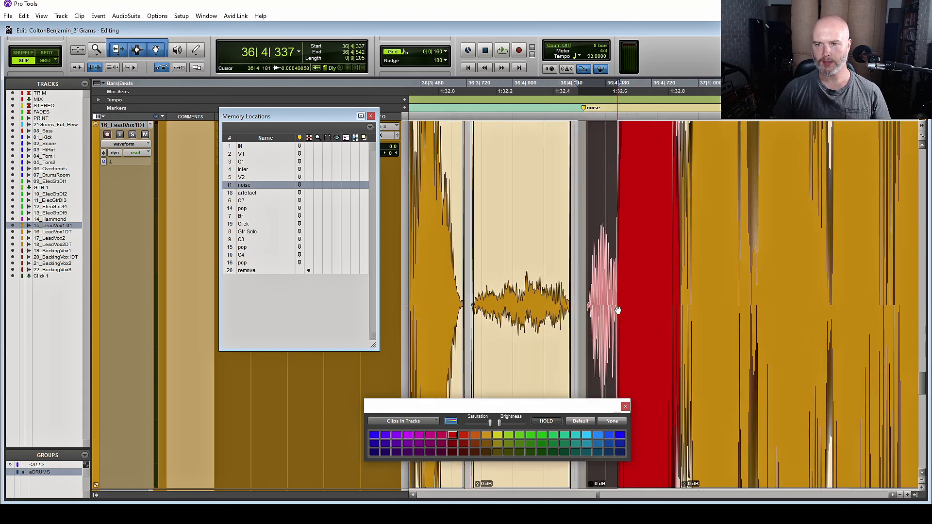
key(Delete)
click(584, 307)
scroll(584, 307, up, 3)
key(space)
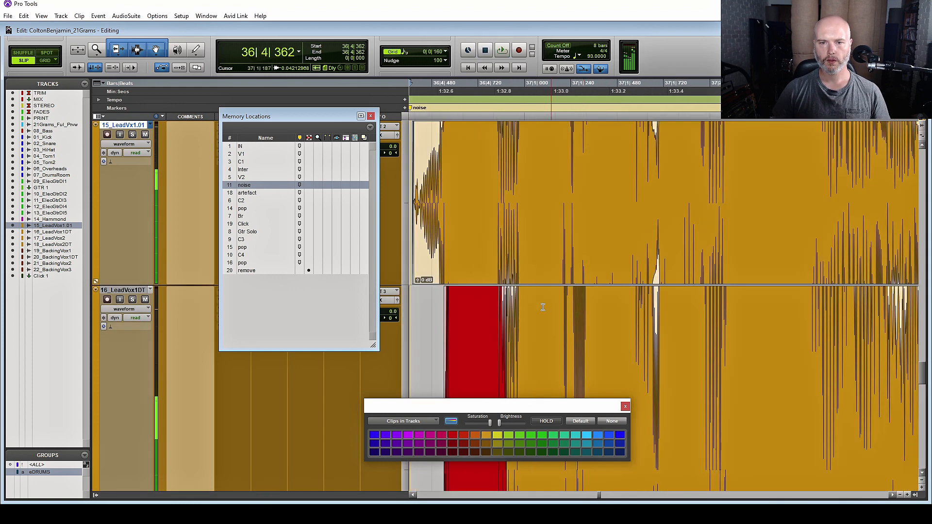
click(132, 300)
key(space)
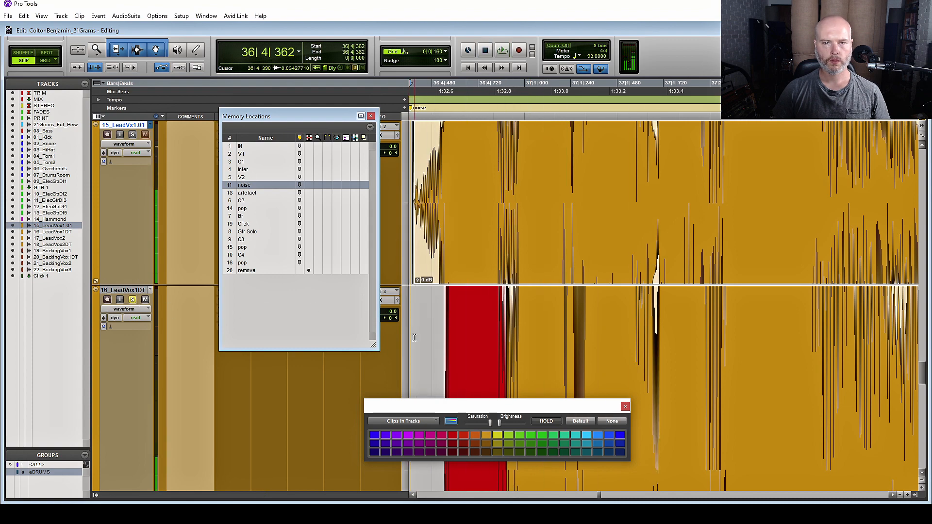
Trim the red clip's start to 36|4|578, add a fade-in, and shrink track 16
drag(445, 340, 457, 340)
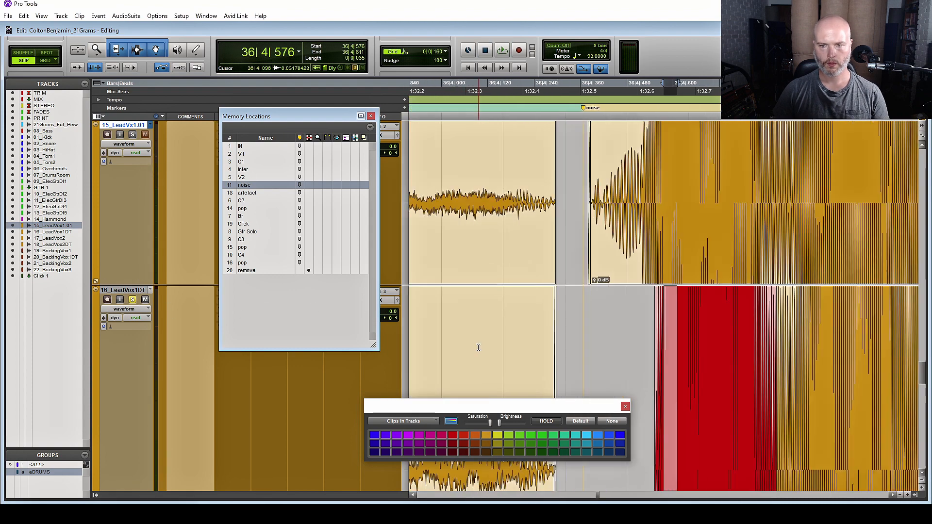
key(e)
drag(590, 334, 667, 236)
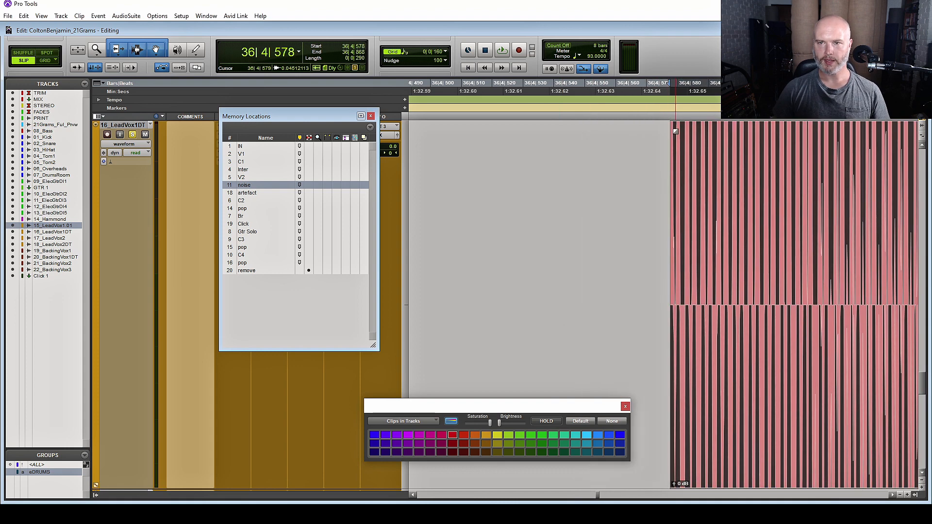
drag(675, 131, 740, 157)
key(r)
key(r)
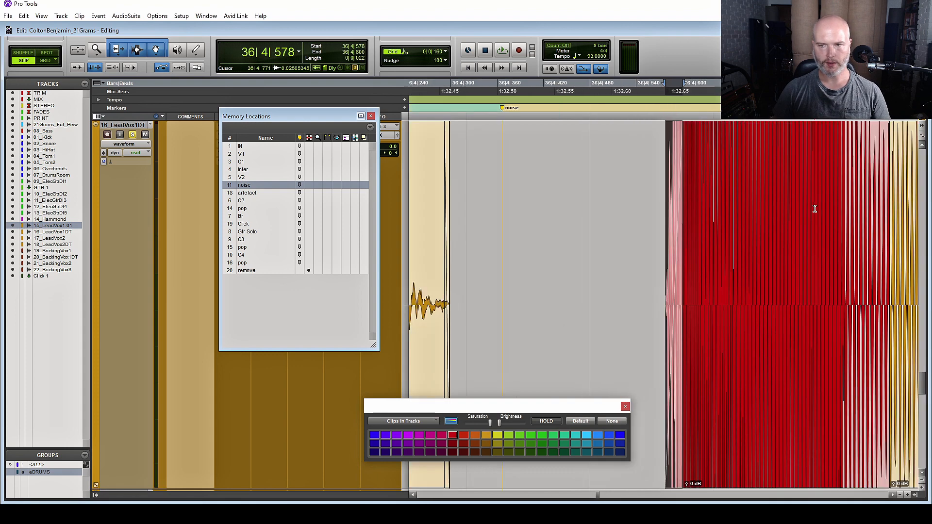
key(r)
key(r)
key(r)
key(super+Down)
key(super+Down)
key(super+Down)
Trim the red clip's start further right and play back from 36|4|317
scroll(742, 256, up, 3)
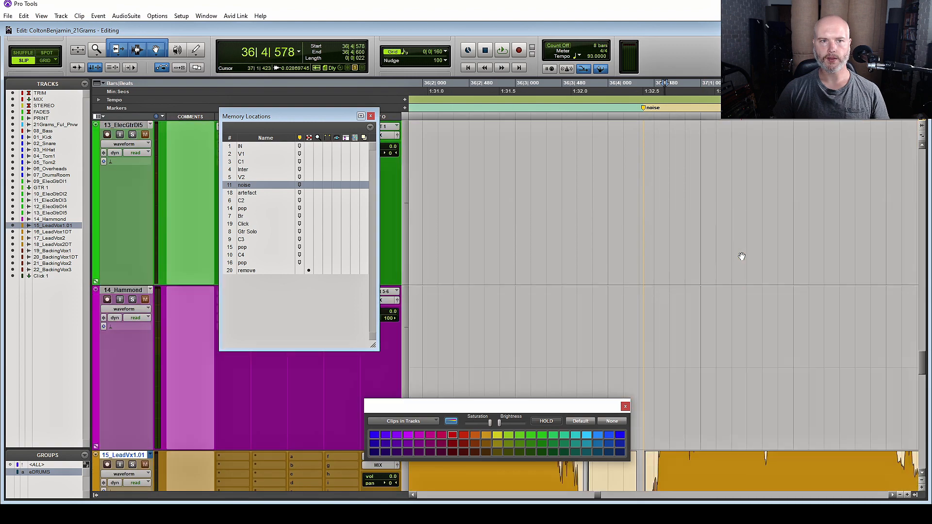
key(space)
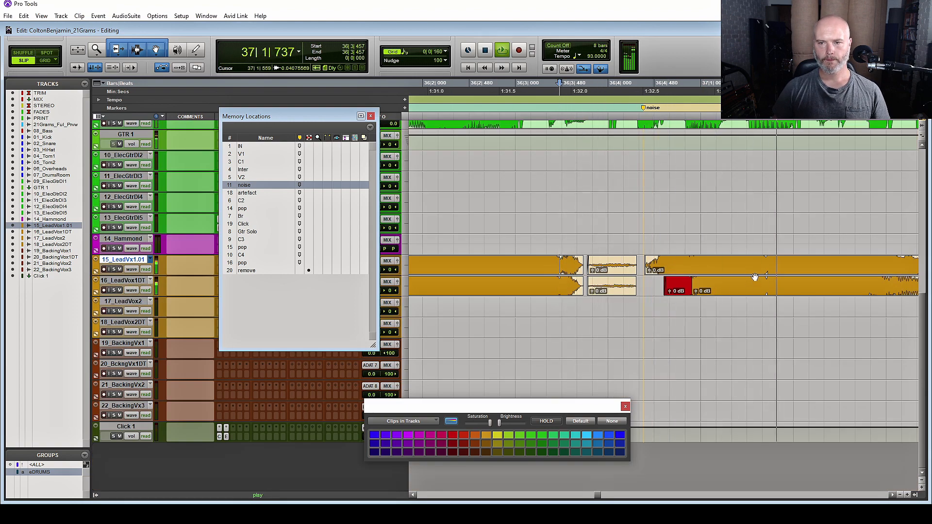
key(space)
drag(666, 290, 675, 290)
click(639, 286)
key(space)
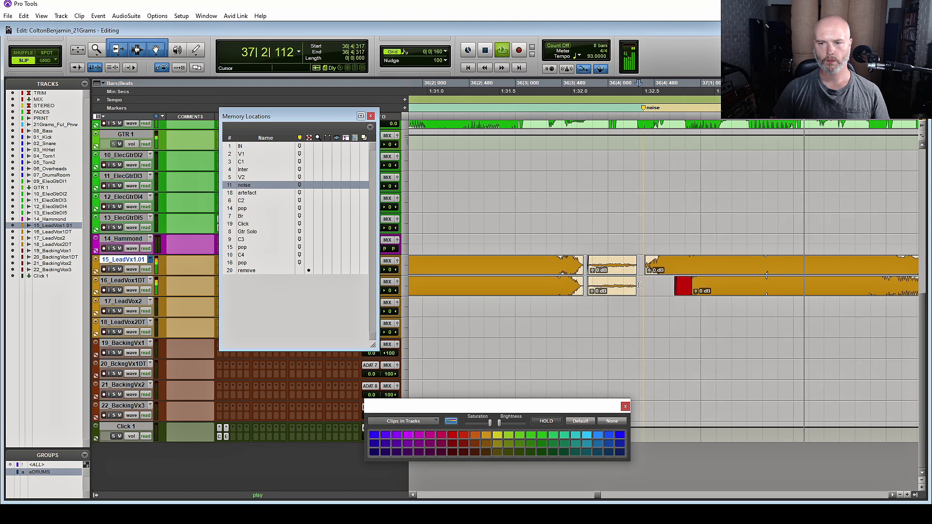
key(space)
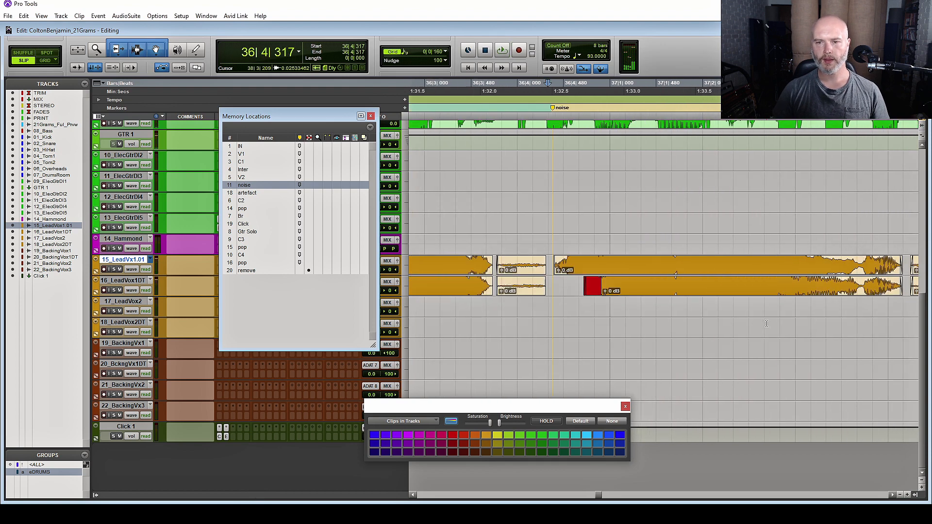
scroll(767, 324, left, 1)
Recolour the repaired clip orange to match its track and delete the noise memory location
click(651, 299)
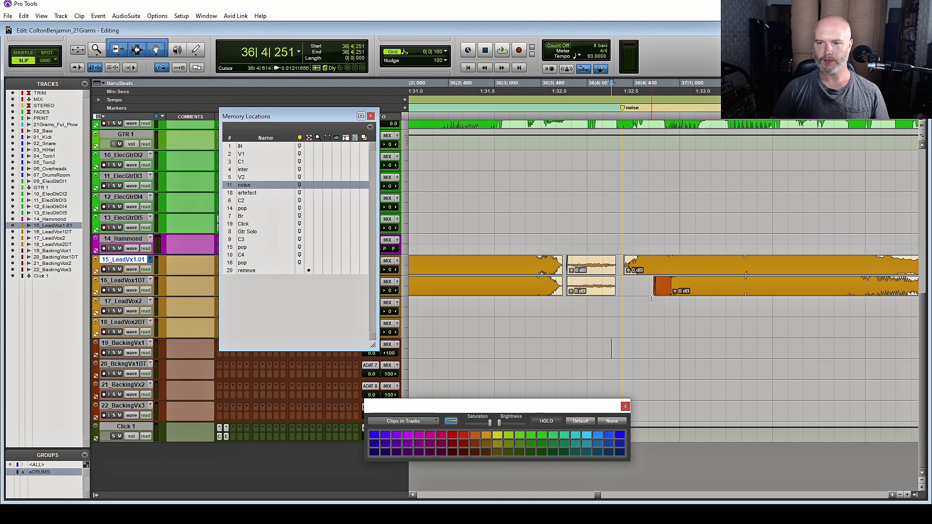
click(660, 292)
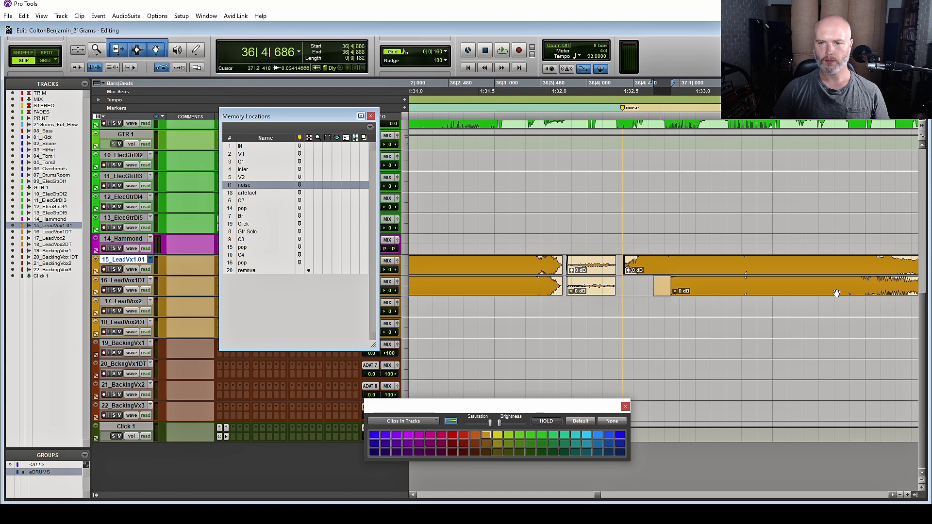
click(646, 286)
scroll(684, 287, right, 2)
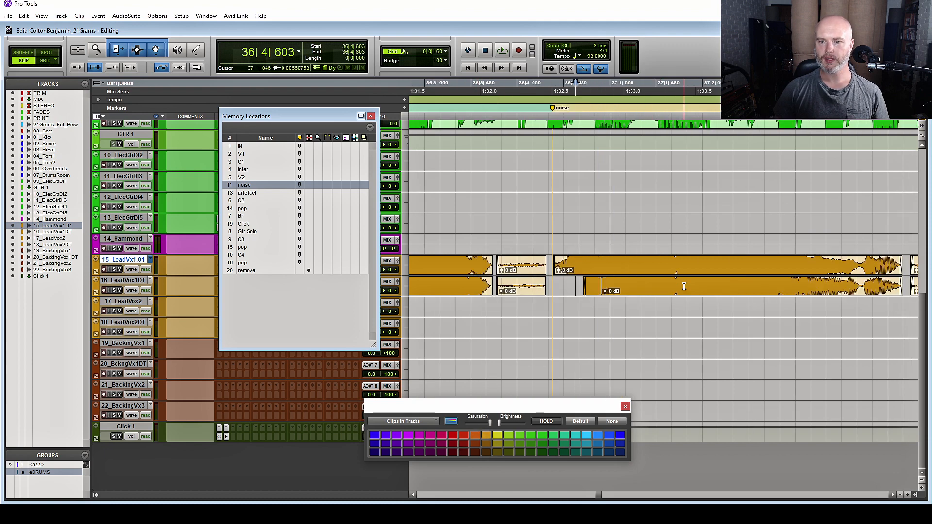
alt+click(253, 188)
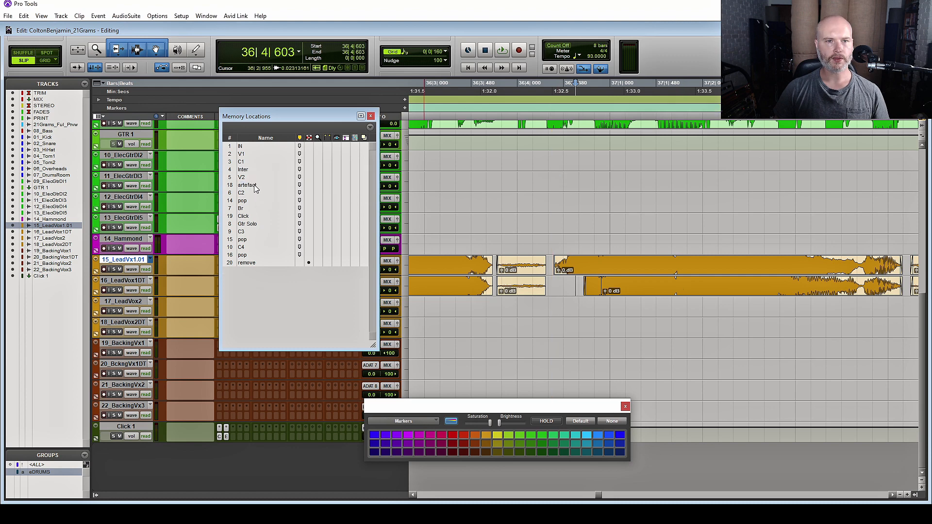
Jump to the artefact marker, solo 20_BckngVx1DT, and send its flagged clip via RX Connect
click(257, 187)
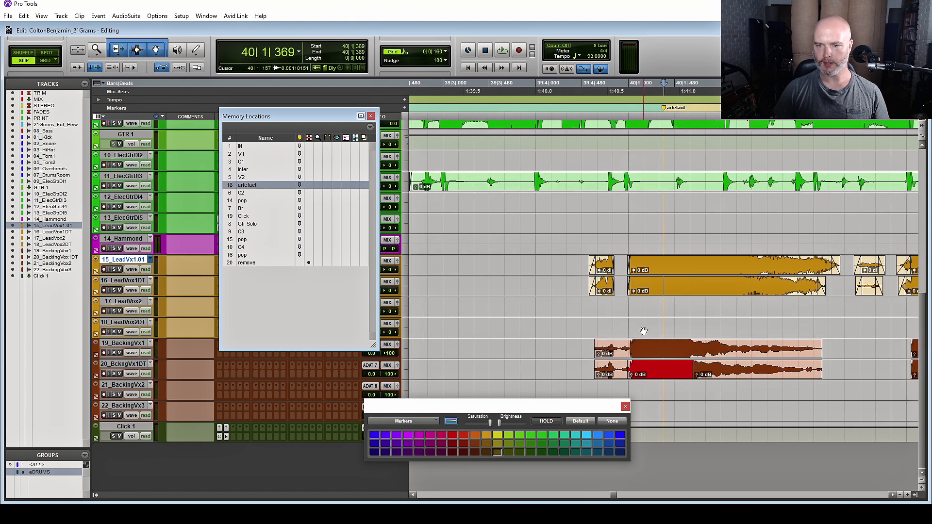
click(653, 375)
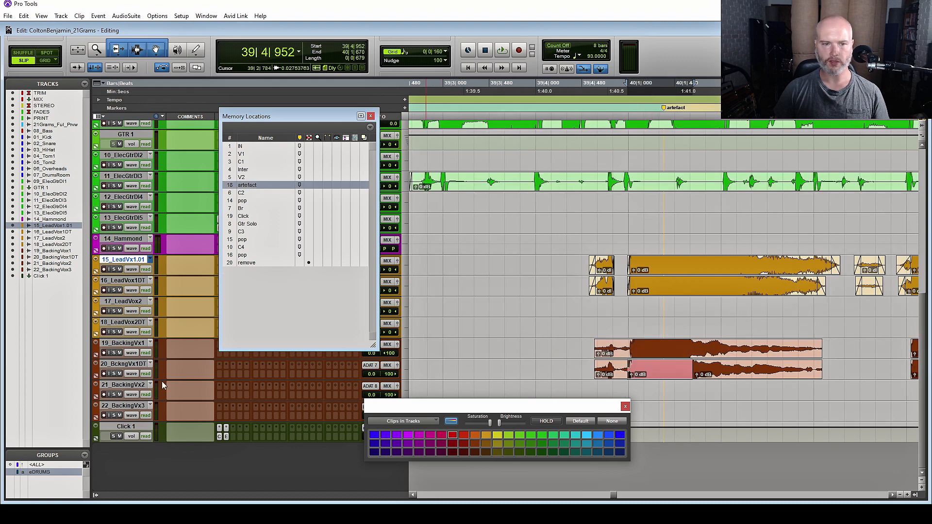
click(114, 374)
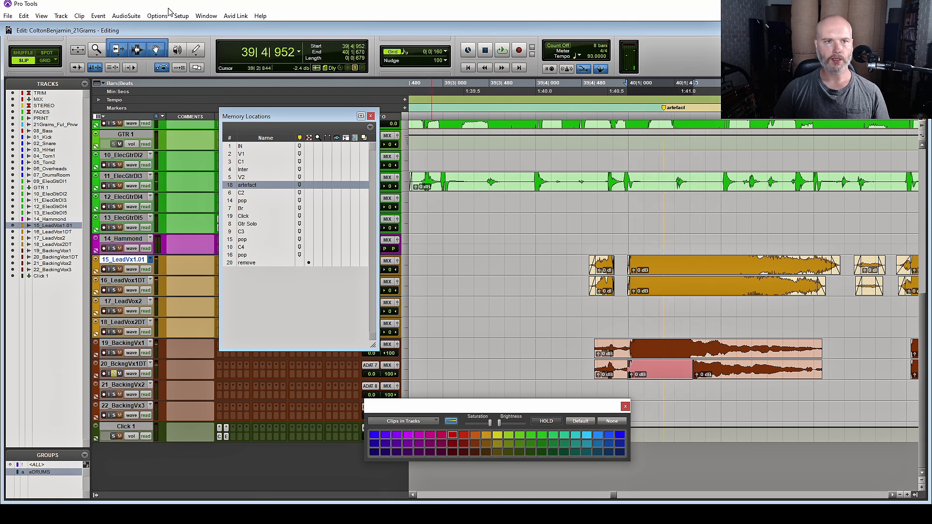
click(126, 15)
click(141, 42)
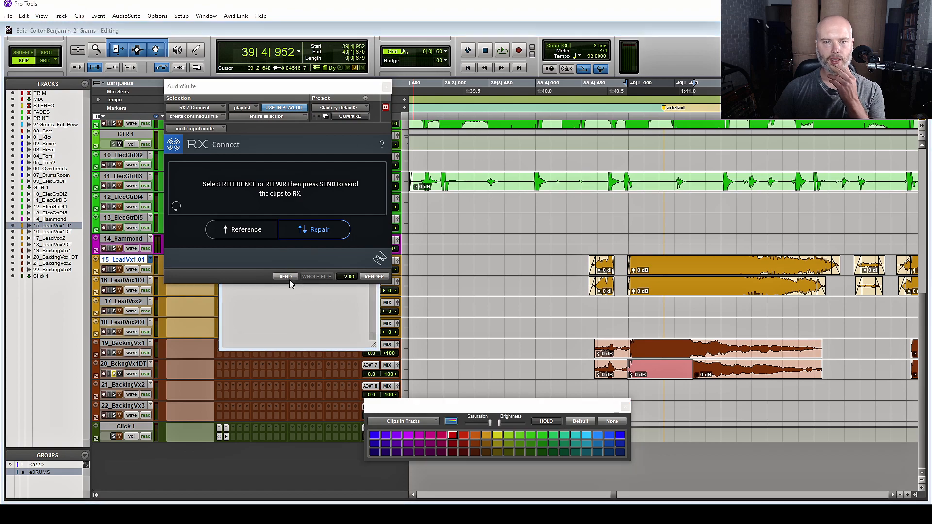
click(286, 277)
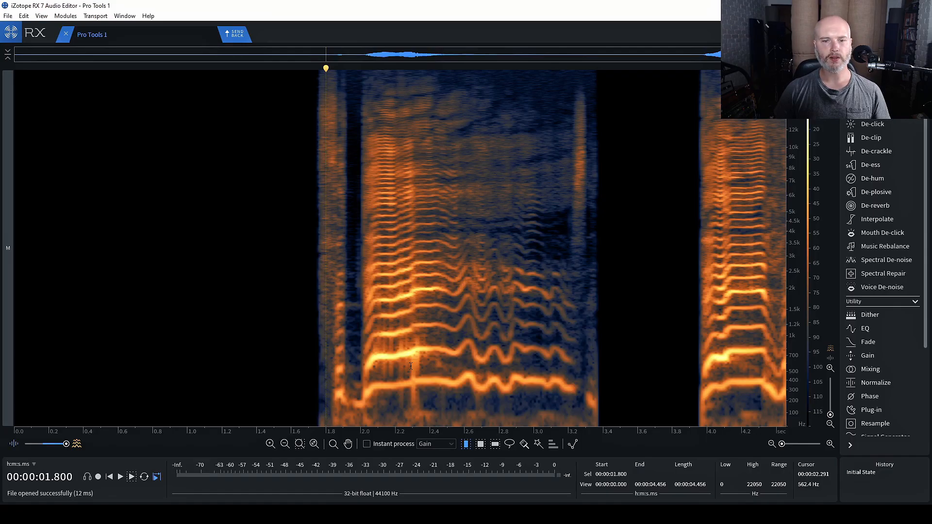
Audition the vocal around 2 s and select the click from 2.273 to 2.323 s
drag(421, 359, 409, 363)
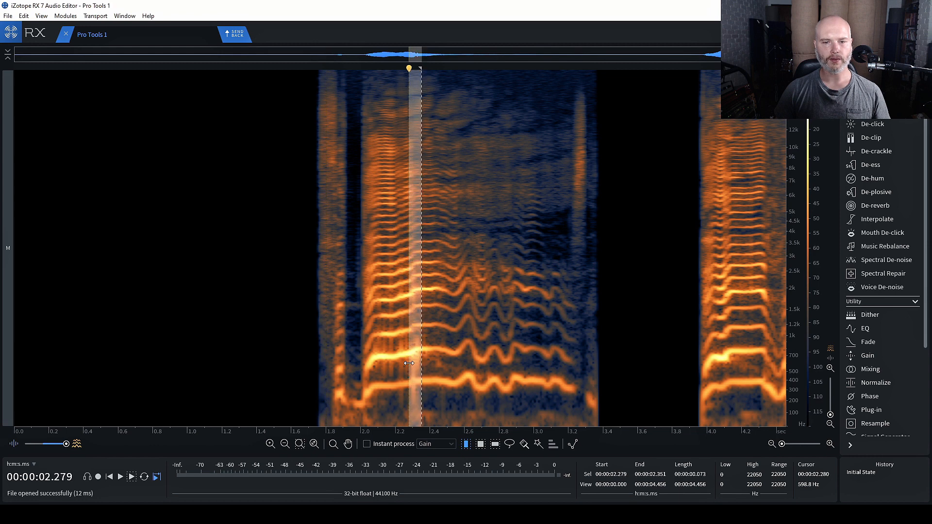
key(space)
key(space)
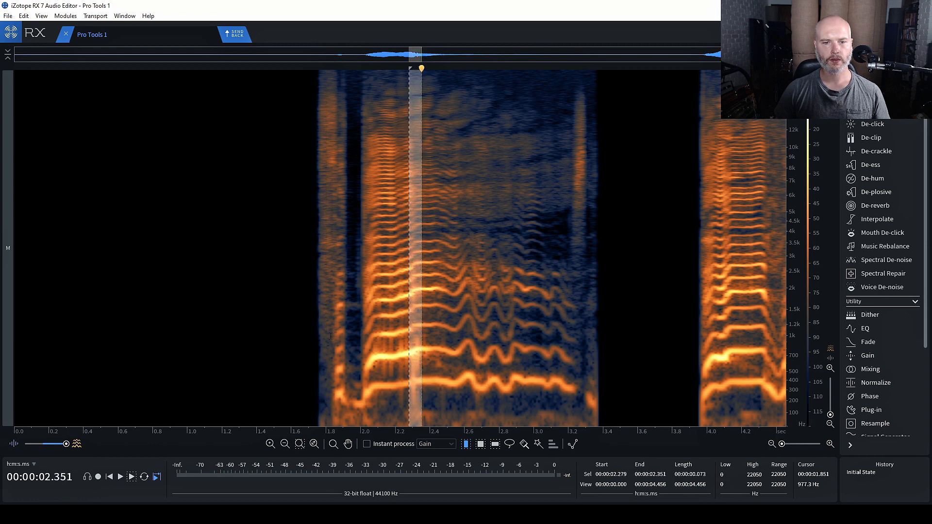
click(316, 332)
key(space)
key(space)
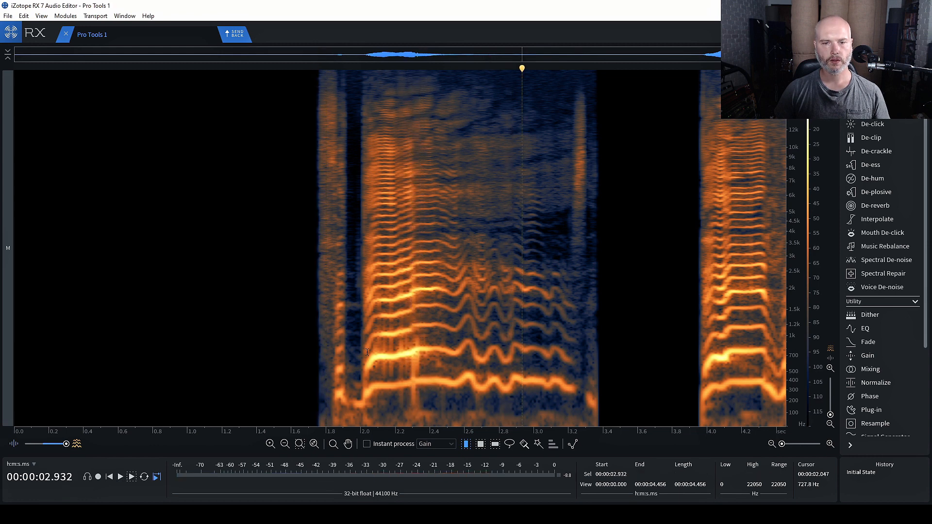
click(366, 352)
key(space)
key(space)
drag(408, 290, 417, 290)
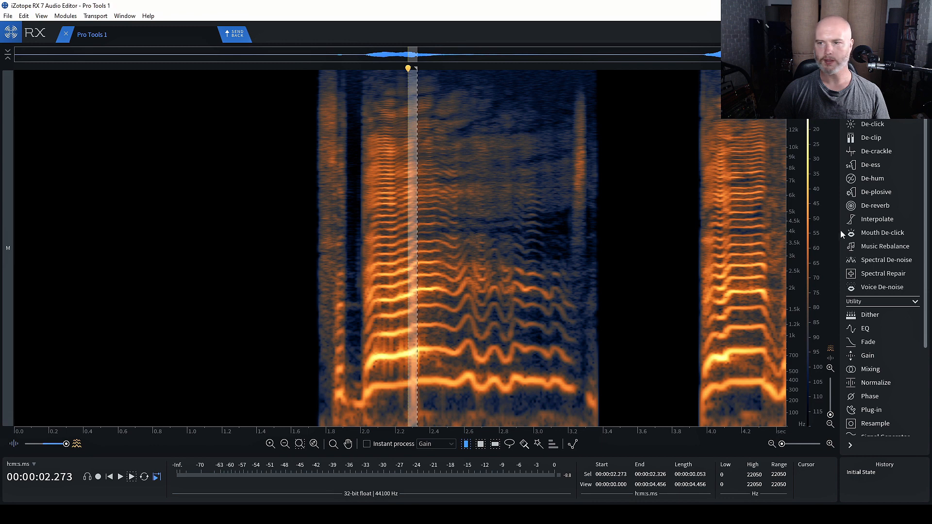
Preview De-click using the Multi-band (random clicks) algorithm
click(881, 126)
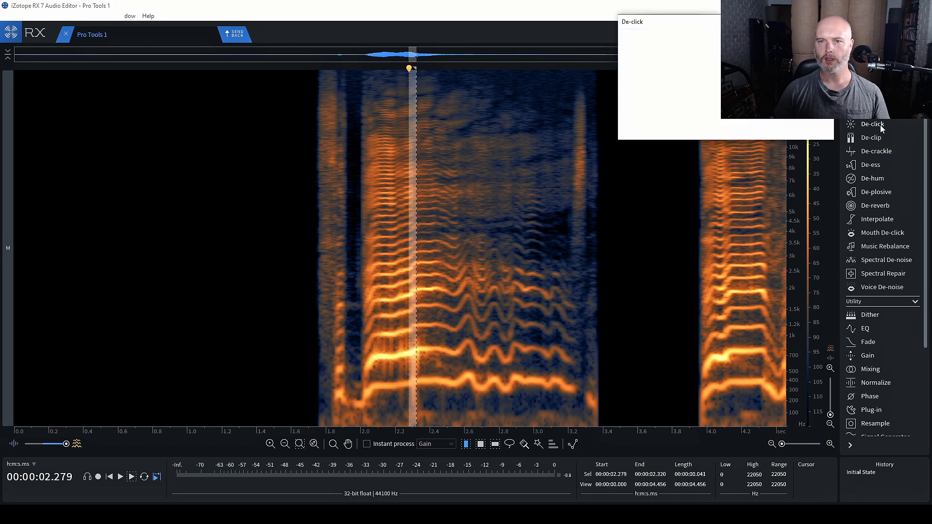
click(645, 129)
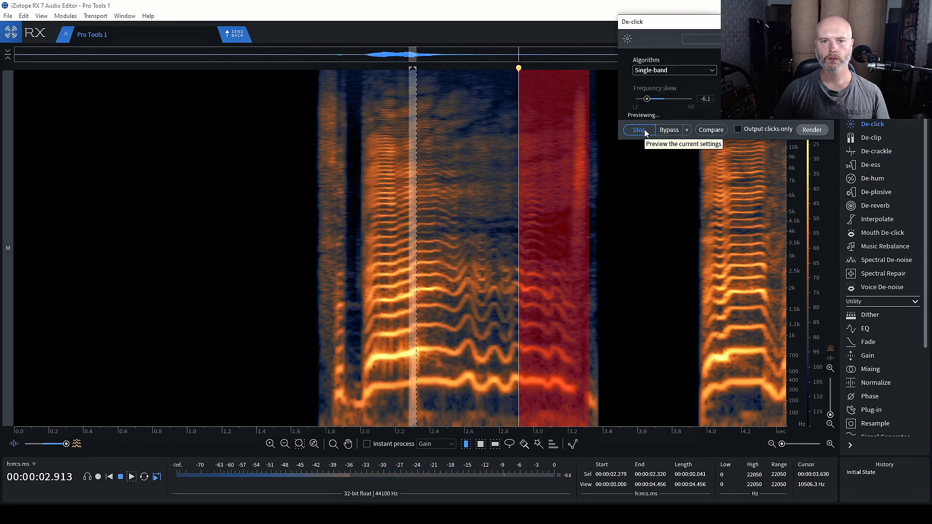
click(674, 70)
click(660, 101)
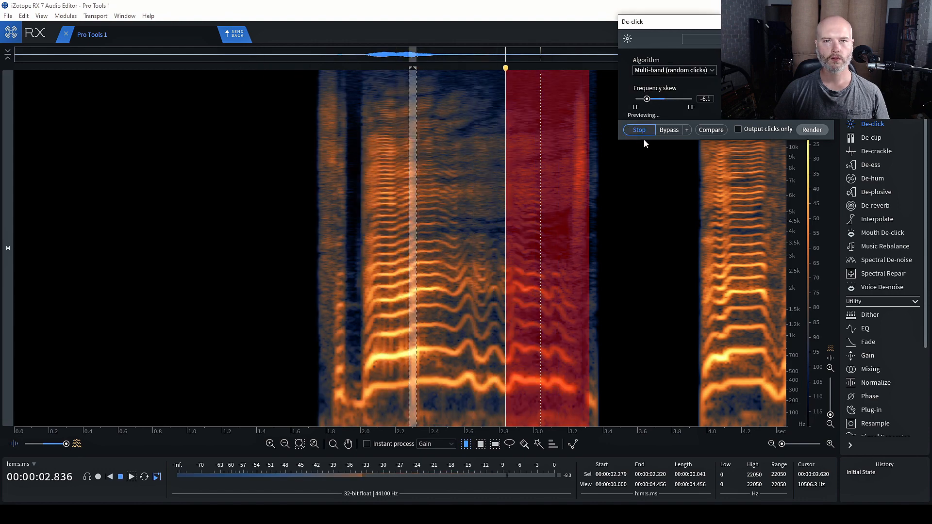
click(643, 130)
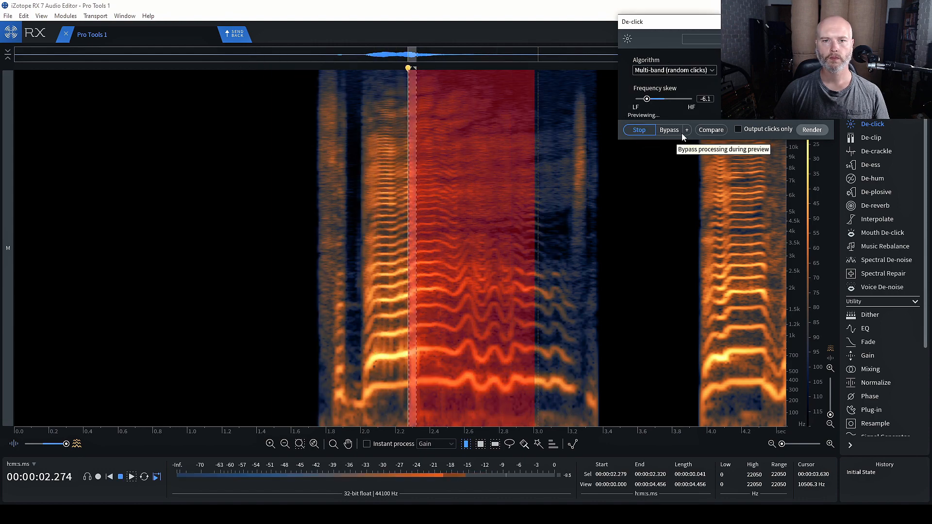
key(space)
click(699, 70)
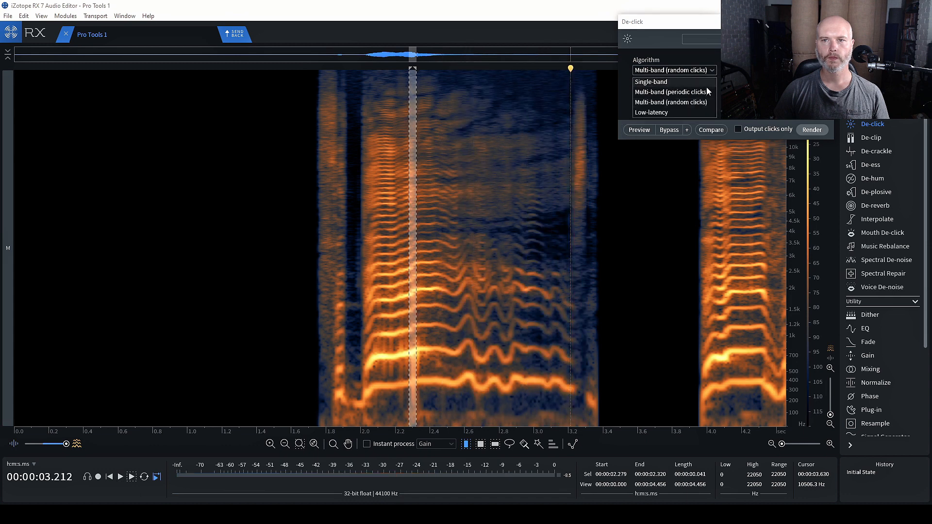
click(687, 84)
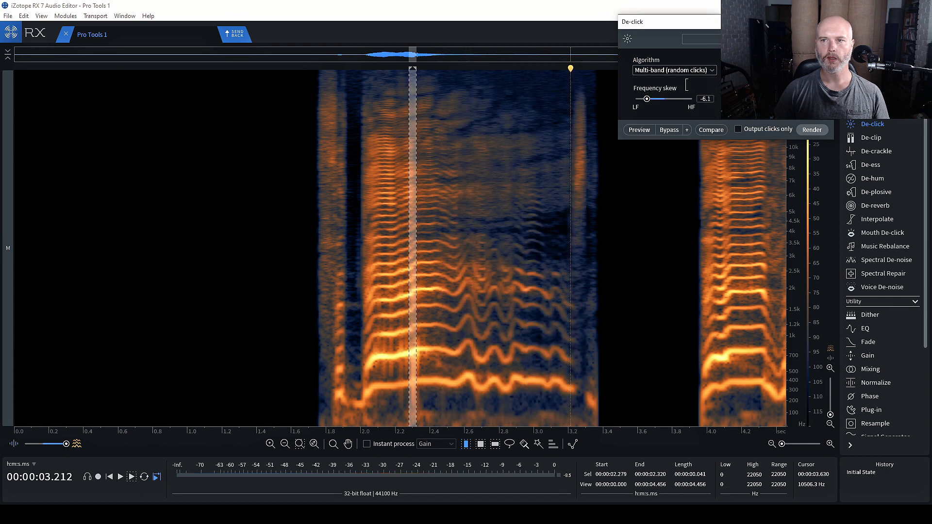
click(639, 130)
click(438, 242)
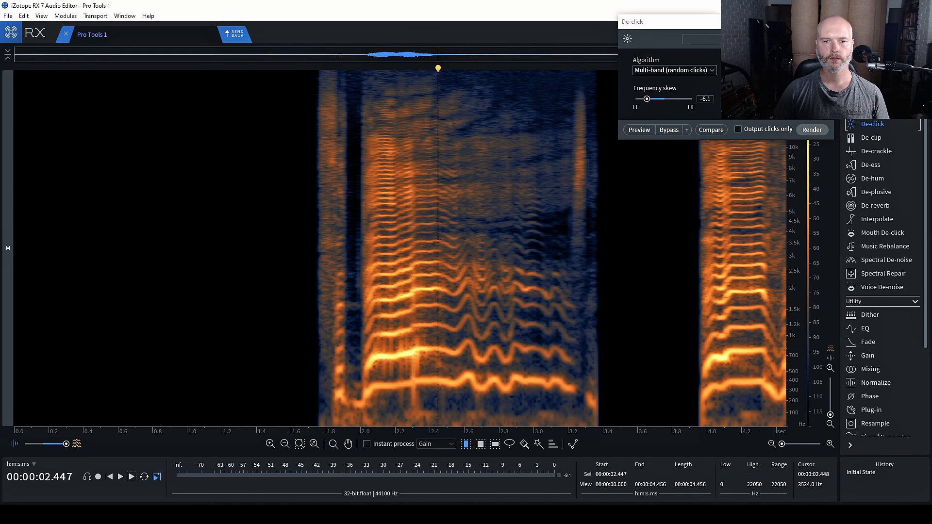
Reselect the click near 2.27–2.33 s, set frequency skew between -9.0 and -6.9, and preview
drag(410, 370, 417, 369)
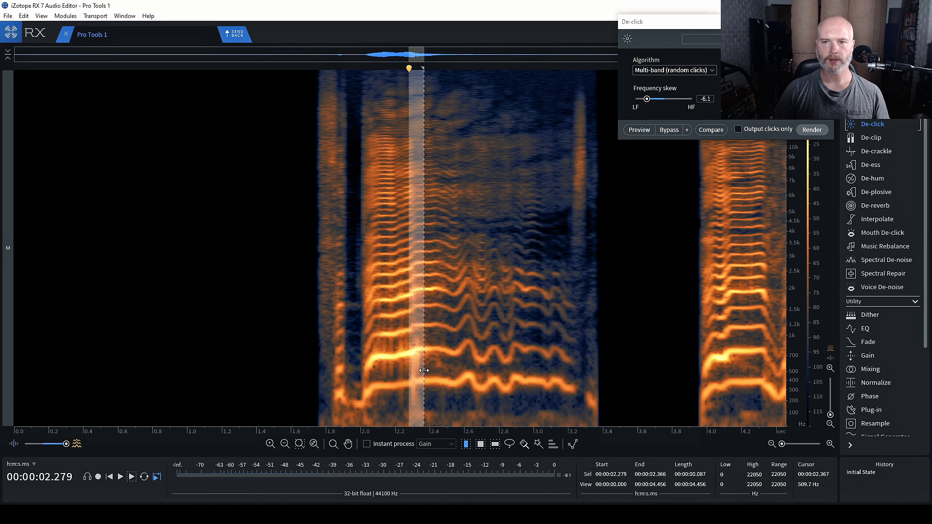
click(640, 130)
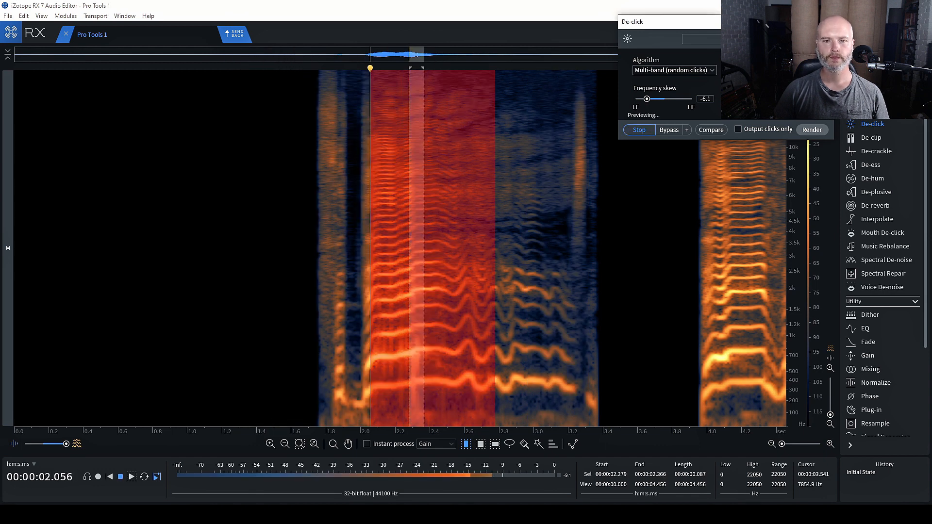
drag(647, 99, 639, 99)
click(641, 130)
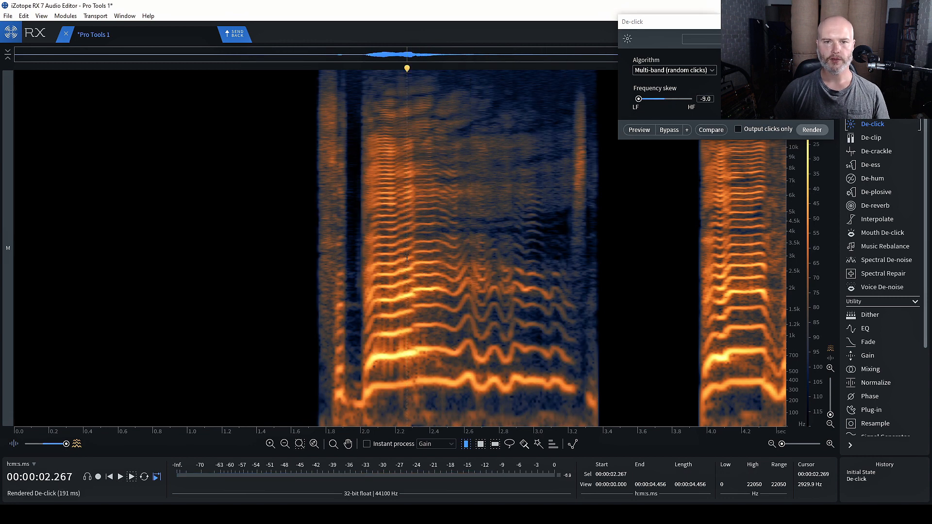
drag(407, 258, 413, 257)
drag(640, 99, 645, 99)
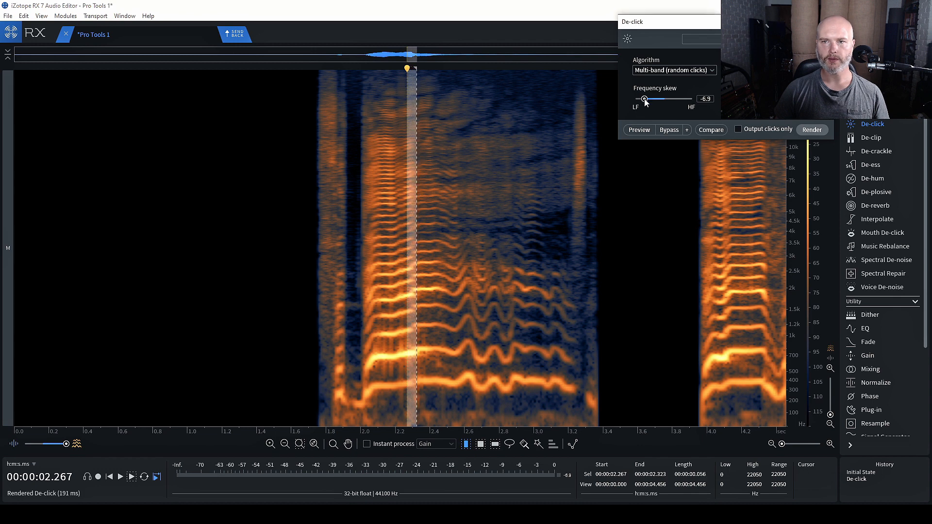
click(635, 131)
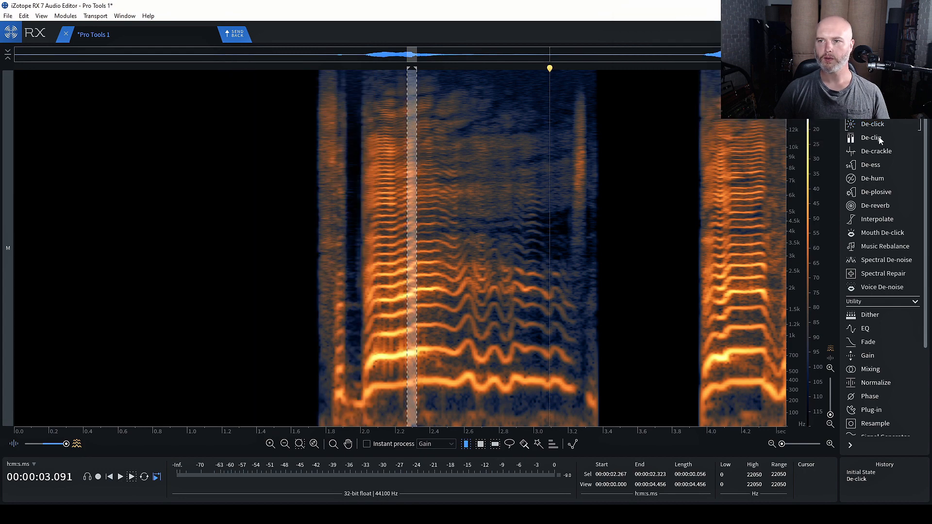
Preview and render De-crackle at Quality Medium, Strength 7.2 on the short vocal region
click(876, 151)
click(549, 136)
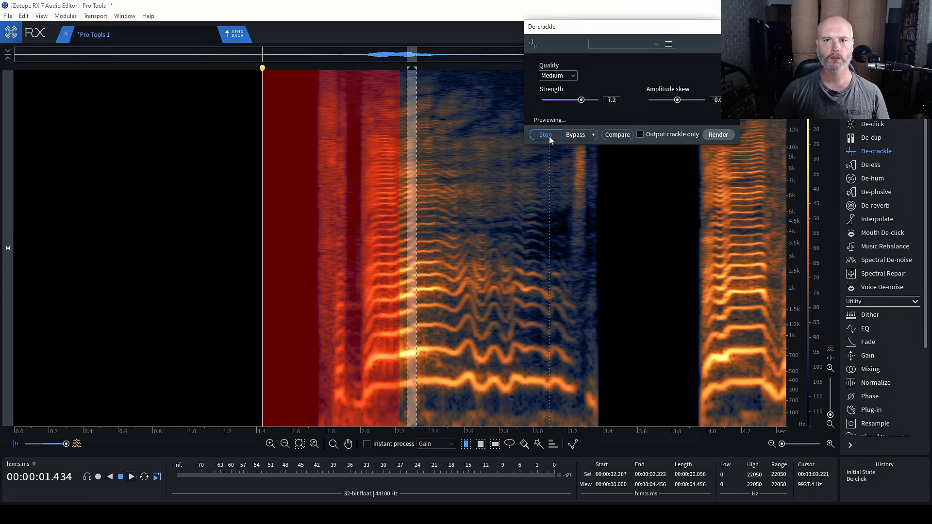
key(space)
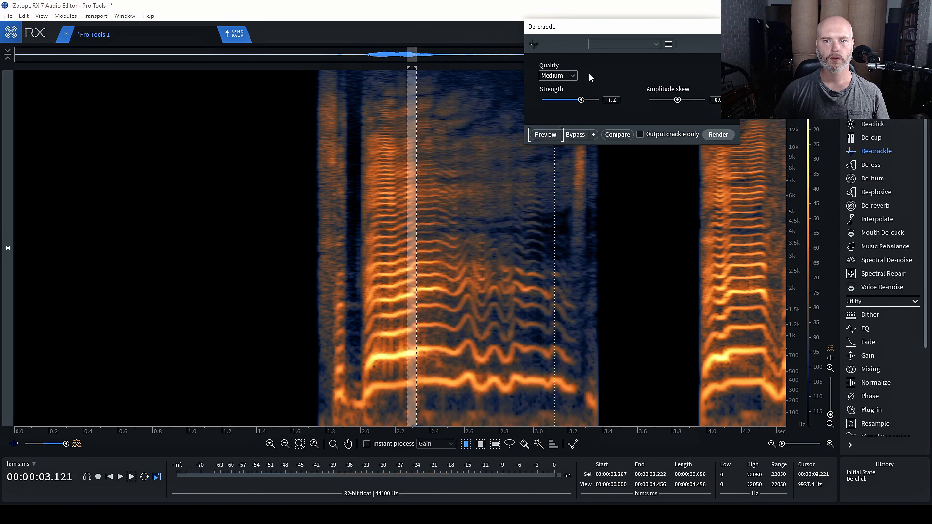
click(722, 135)
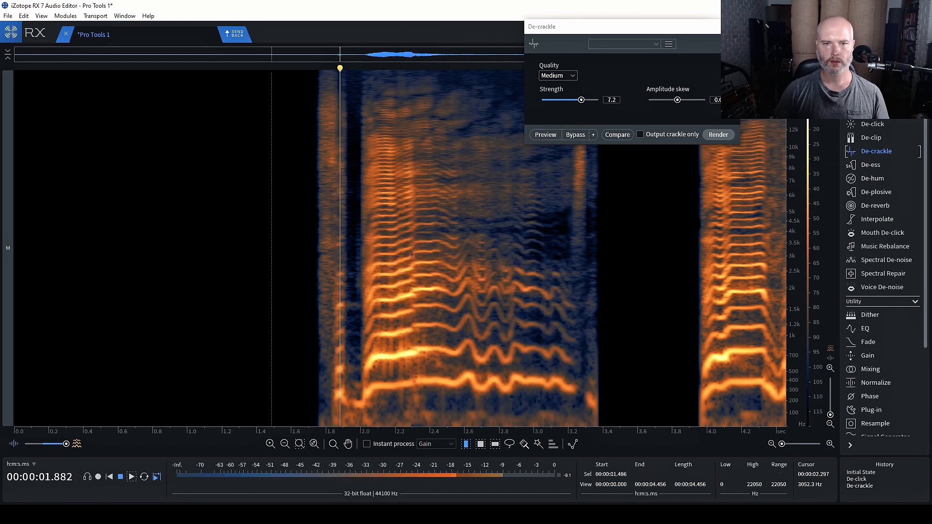
key(space)
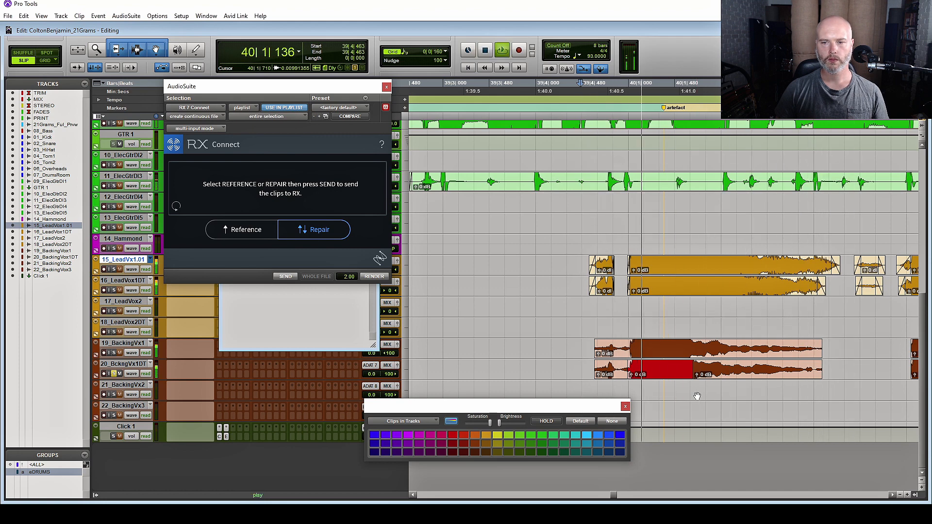
Unsolo 20_BckngVx1DT and jump to the stored 'pop' memory location
click(113, 374)
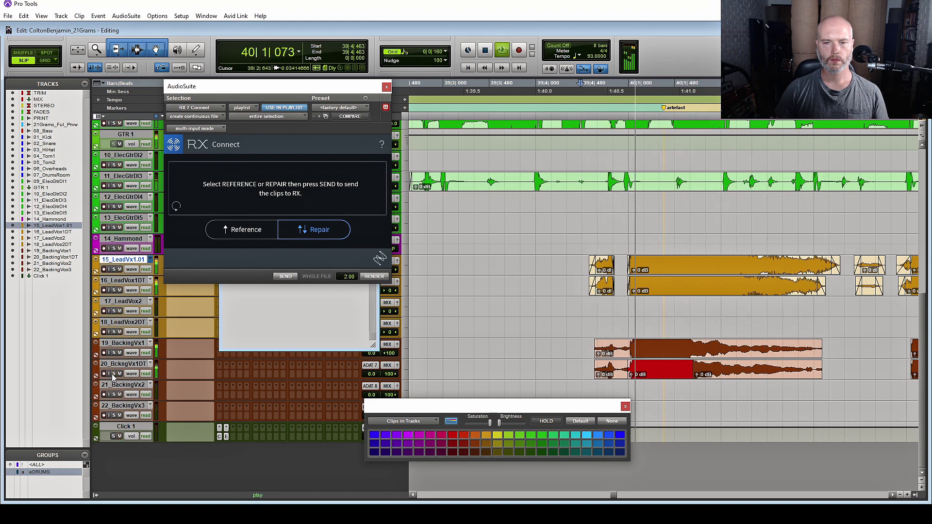
key(space)
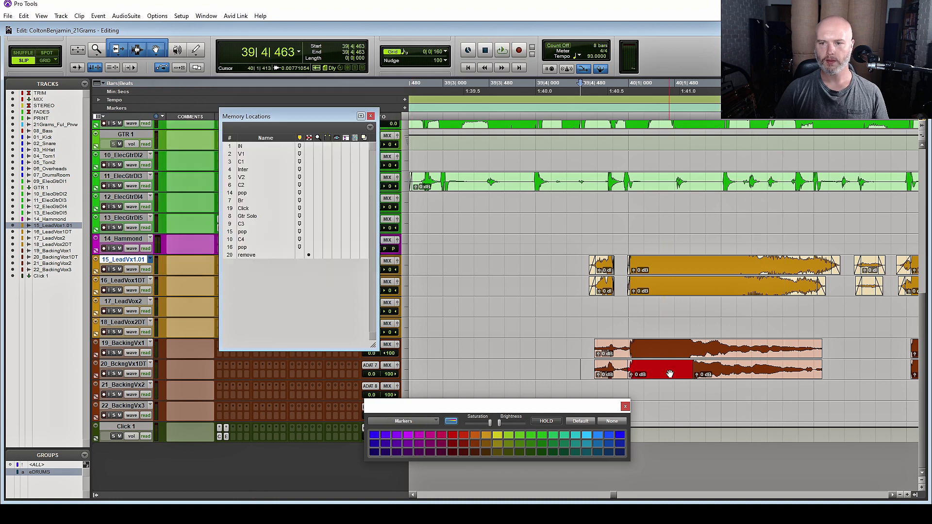
double_click(670, 374)
click(475, 210)
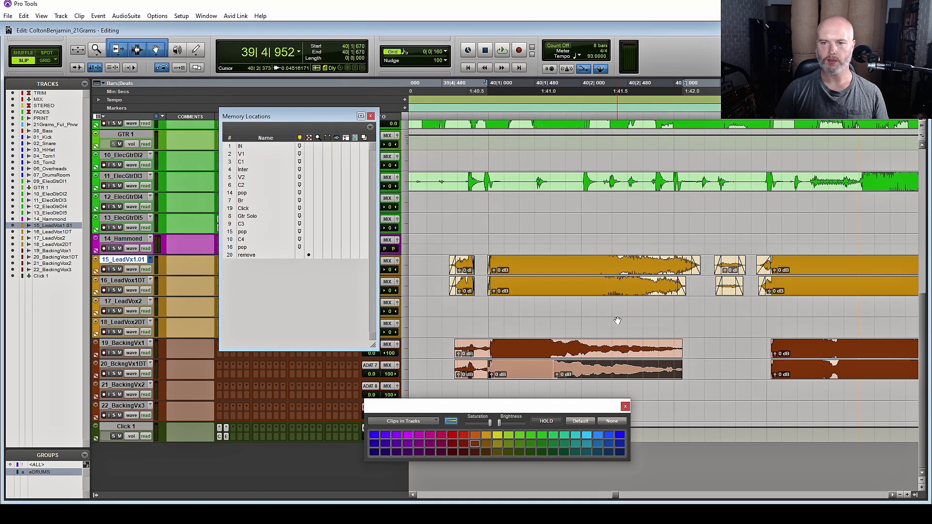
click(242, 193)
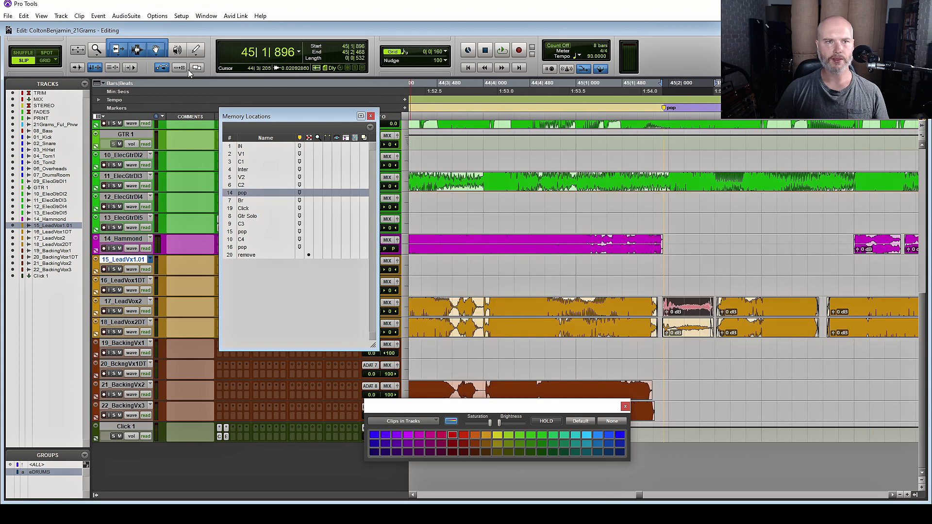
Render the EQ3 7-Band 'Plosive Remove' preset on the soloed 17_LeadVox2 pop clip
click(128, 17)
click(128, 28)
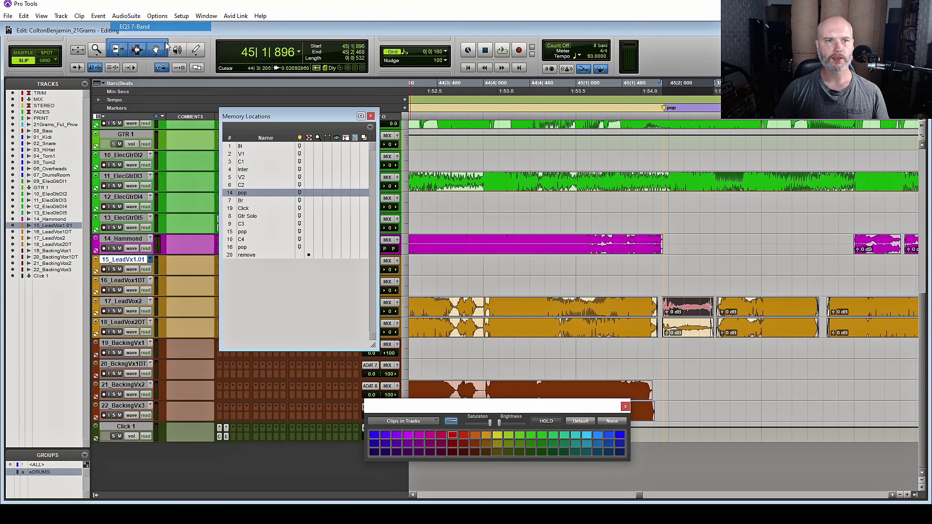
key(space)
click(115, 312)
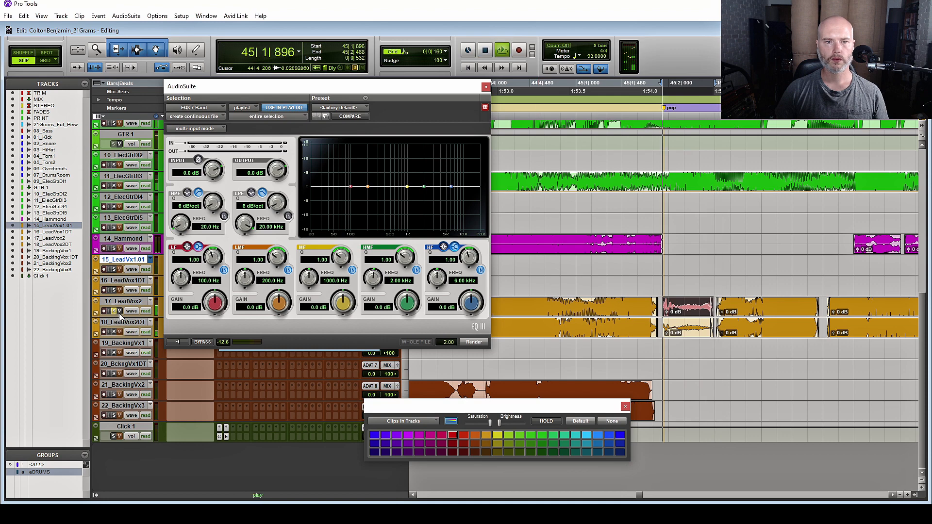
key(space)
click(337, 108)
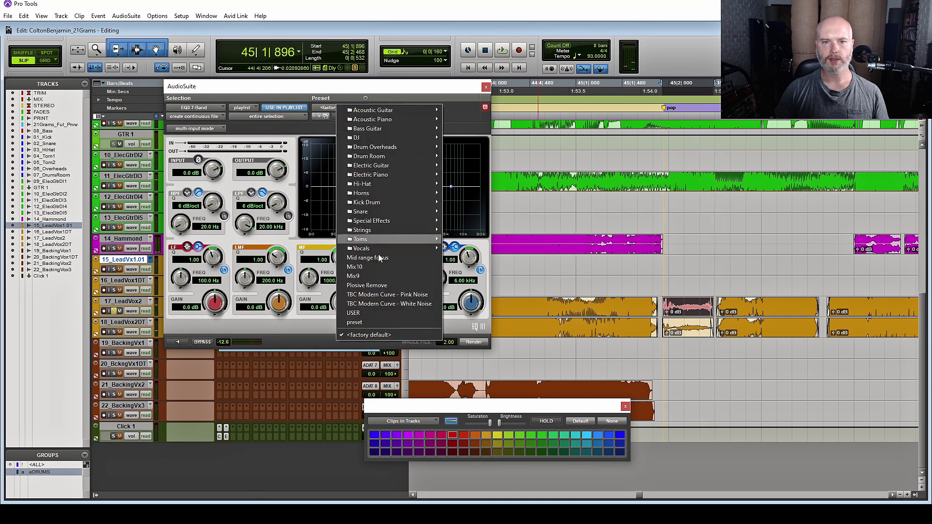
click(384, 287)
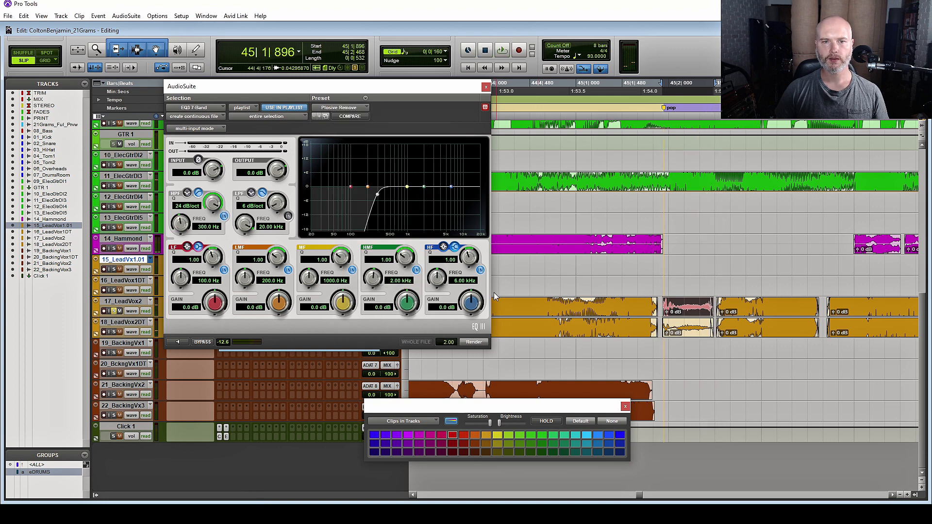
click(474, 343)
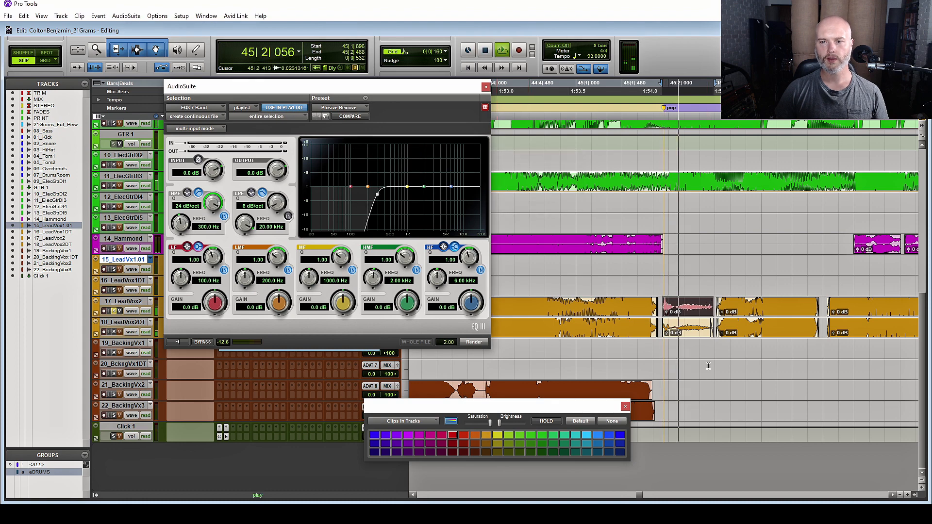
key(space)
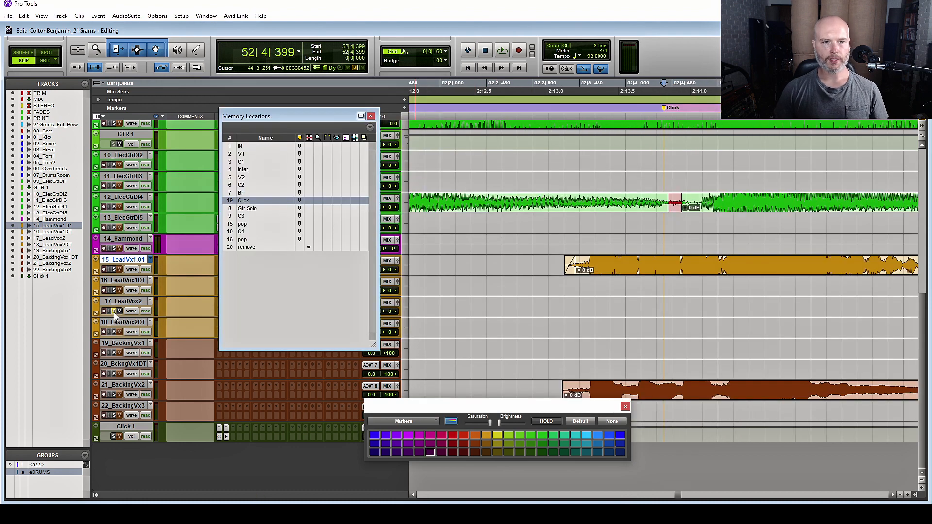
Select the small red clip on 12_ElecGtrDI4, solo that track and make it much taller
click(674, 209)
click(114, 208)
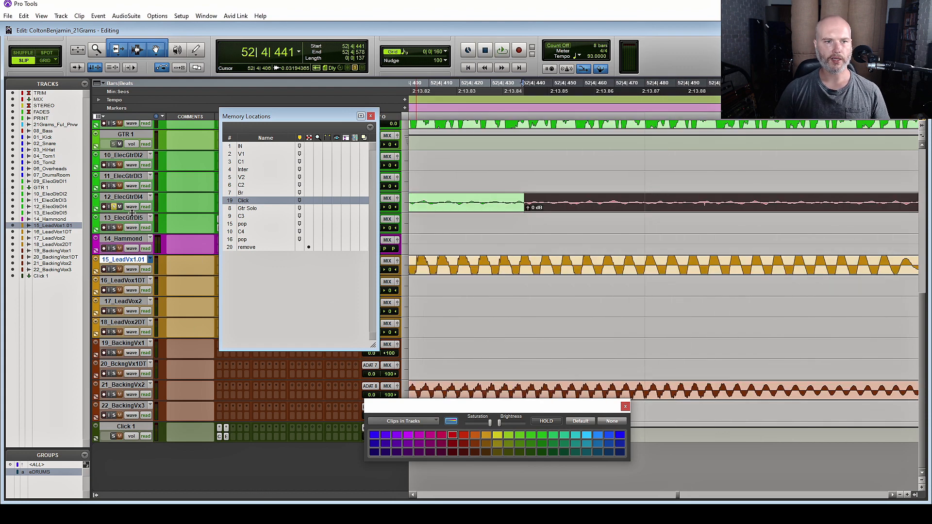
drag(132, 212, 132, 405)
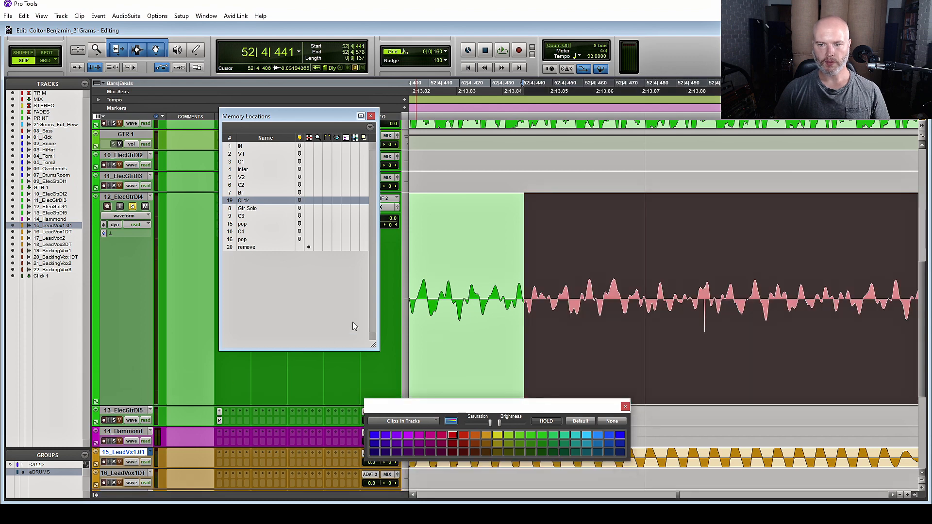
Zoom to sample level on the click and redraw the waveform dip flat with the Pencil
click(704, 279)
key(5)
key(Escape)
key(Escape)
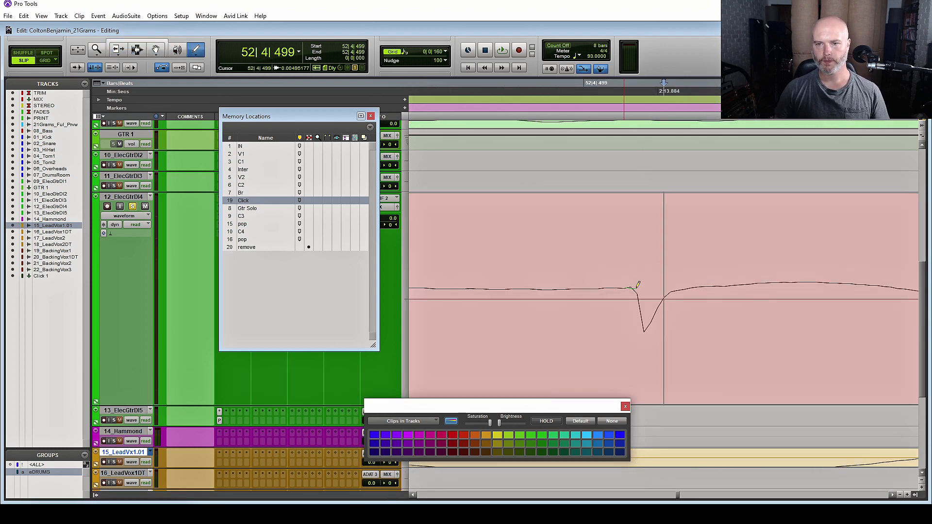
drag(692, 288, 695, 287)
key(ctrl+7)
key(r)
key(r)
key(r)
key(r)
key(r)
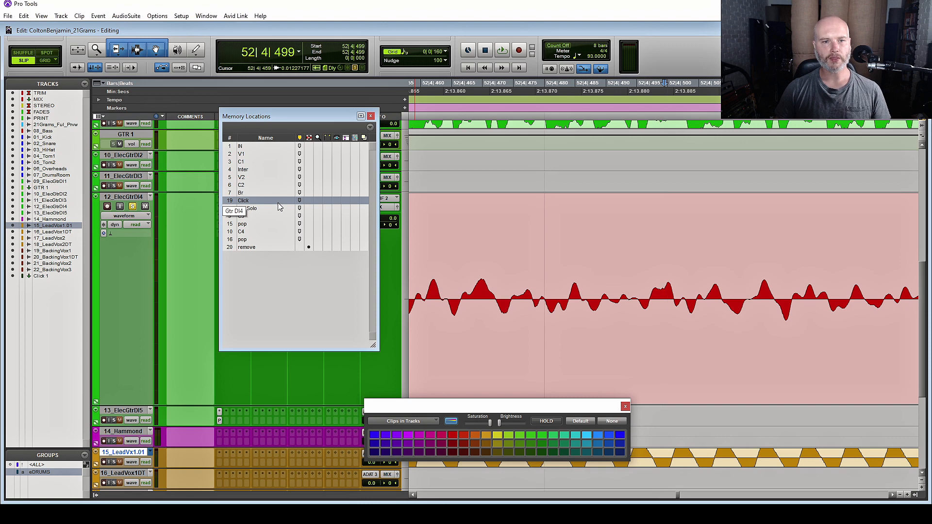
key(r)
key(r)
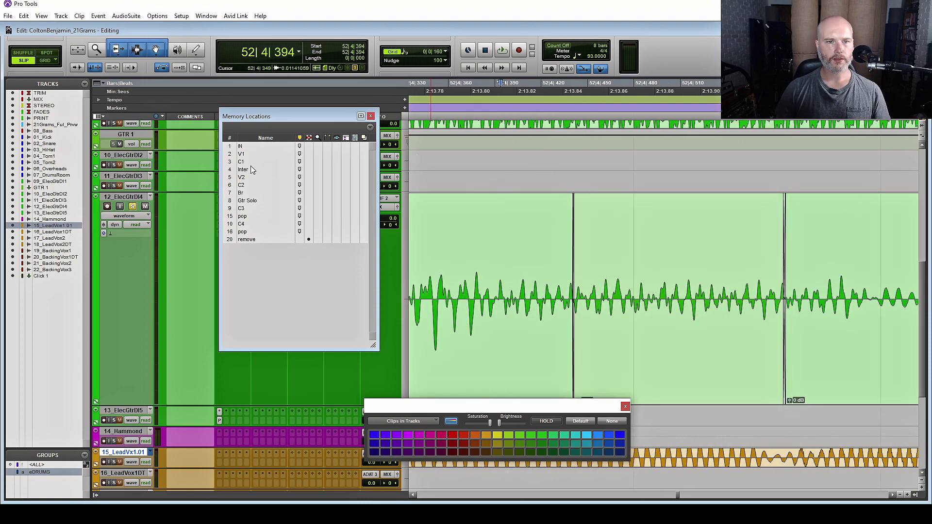
Jump to the next 'pop' location, zoom out around it and audition it
click(247, 218)
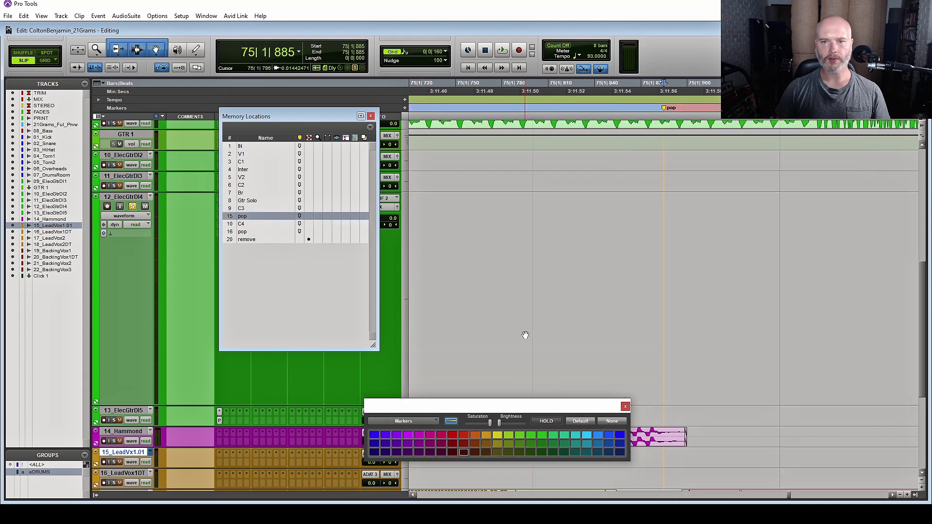
key(r)
key(r)
key(t)
key(t)
key(t)
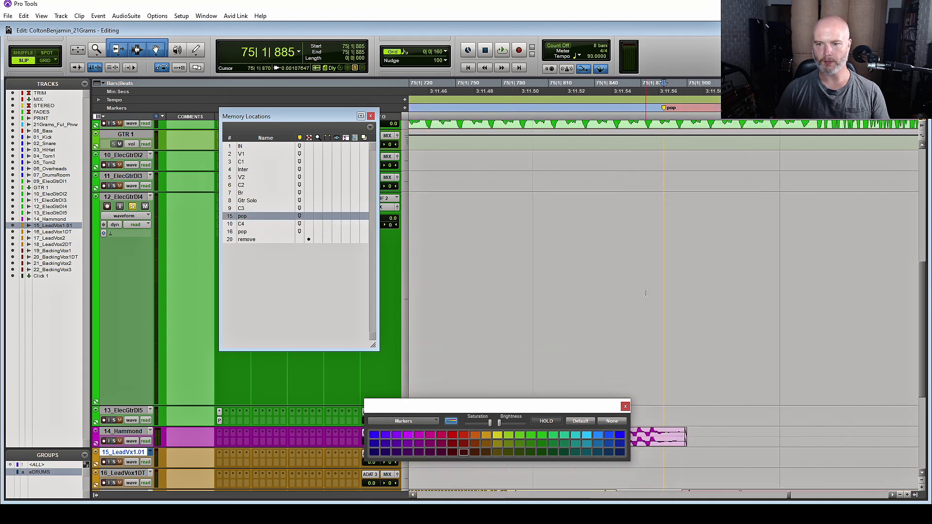
scroll(599, 313, down, 4)
key(r)
key(r)
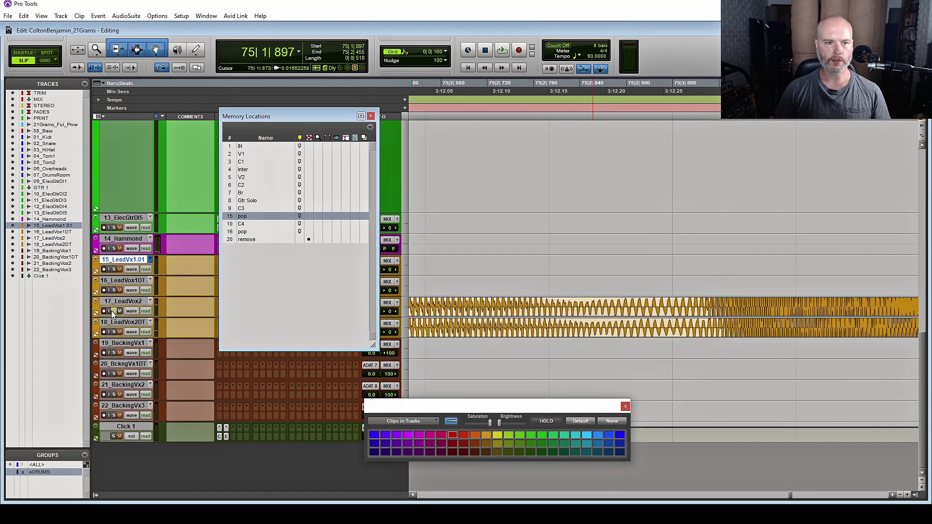
key(space)
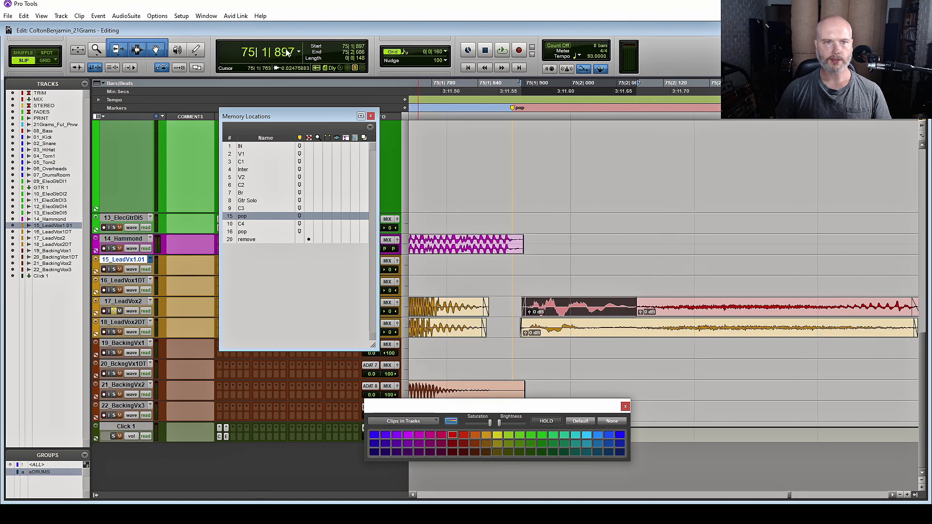
Load the Plosive Remove preset in the AudioSuite EQ3 7-Band
click(132, 17)
click(136, 27)
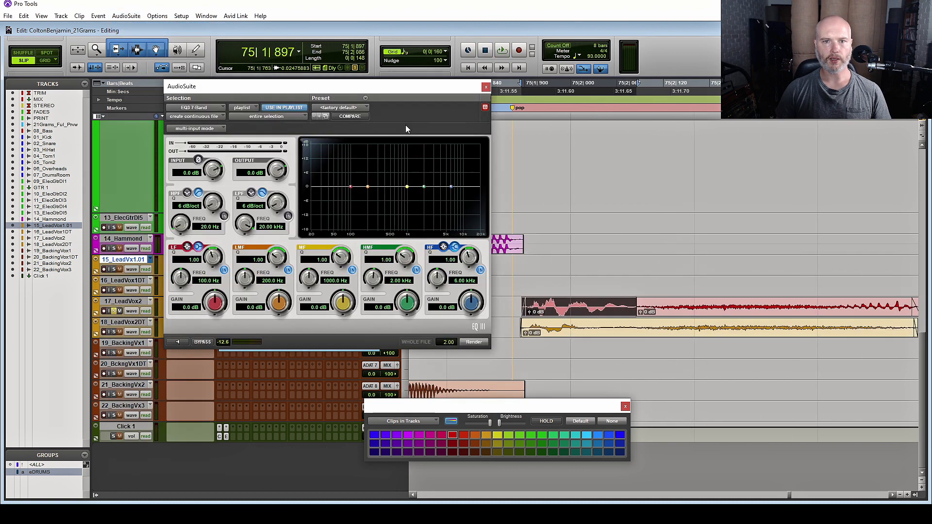
click(336, 110)
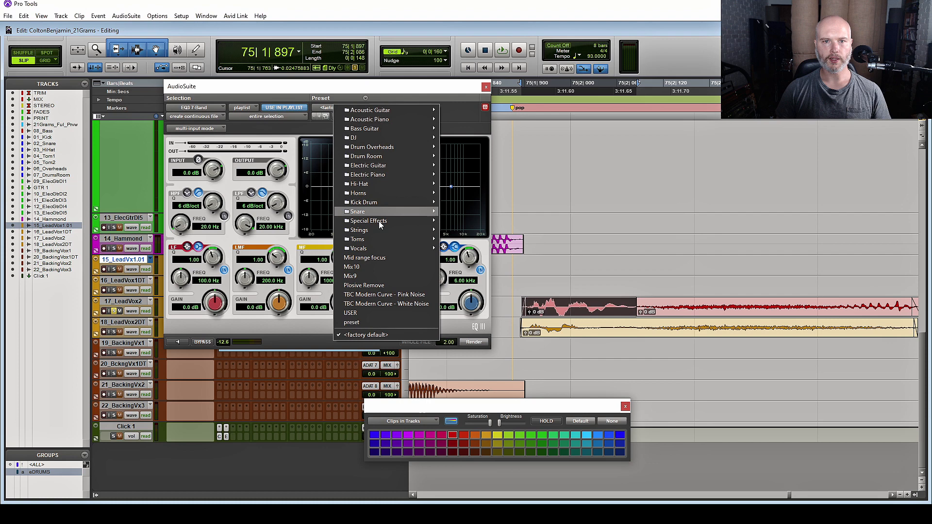
click(400, 297)
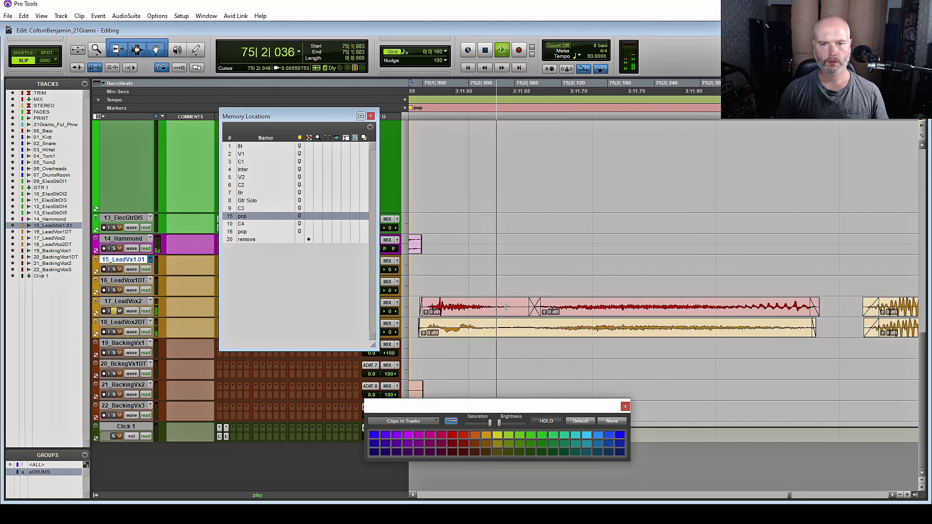
Select both red LeadVox2 clips and recolour them back to gold
key(space)
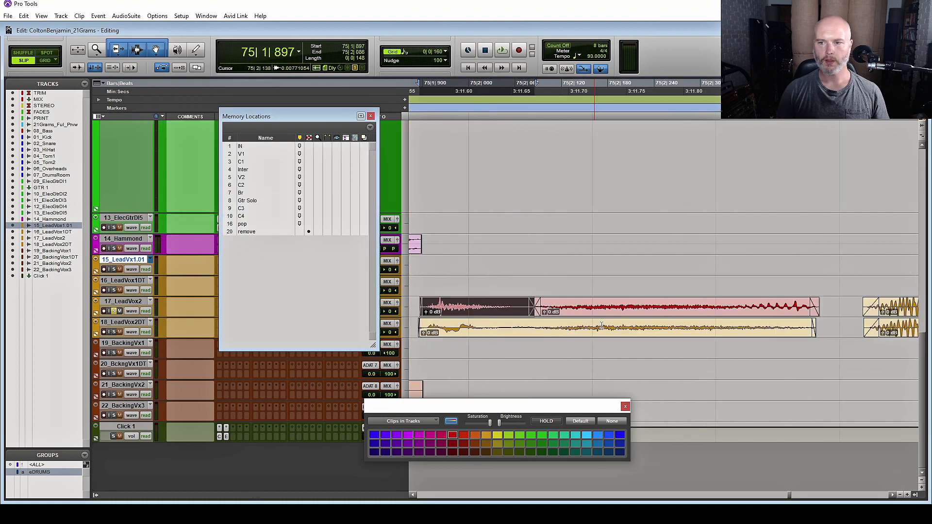
shift+click(643, 312)
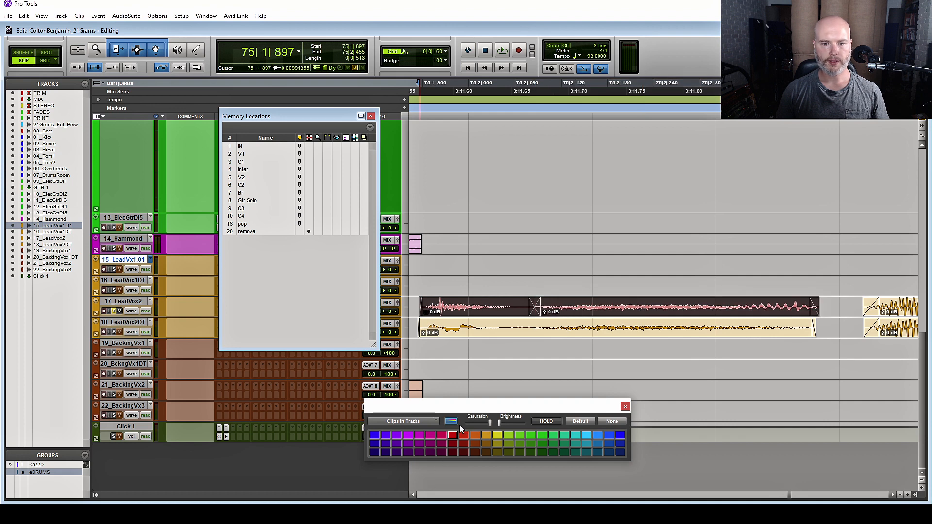
click(476, 435)
click(486, 435)
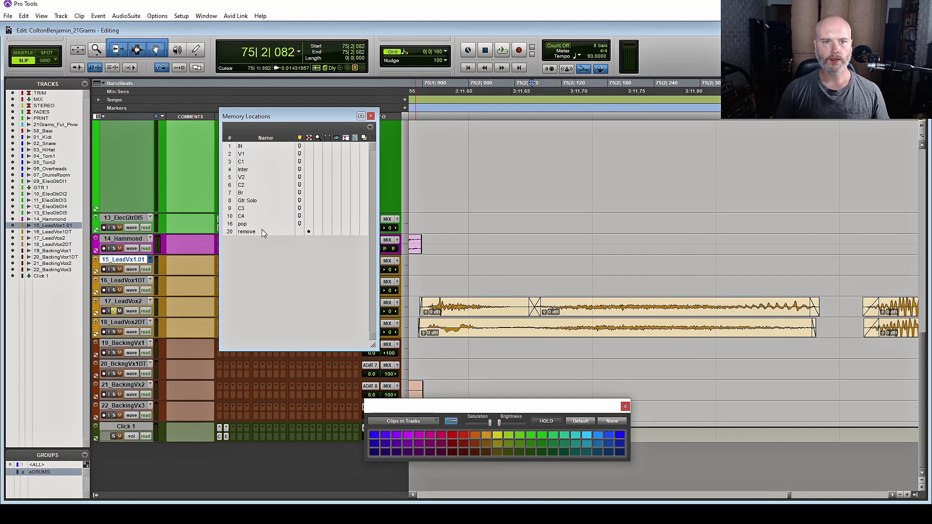
Delete the 'pop' marker from the ruler and go to the 'remove' location
click(249, 223)
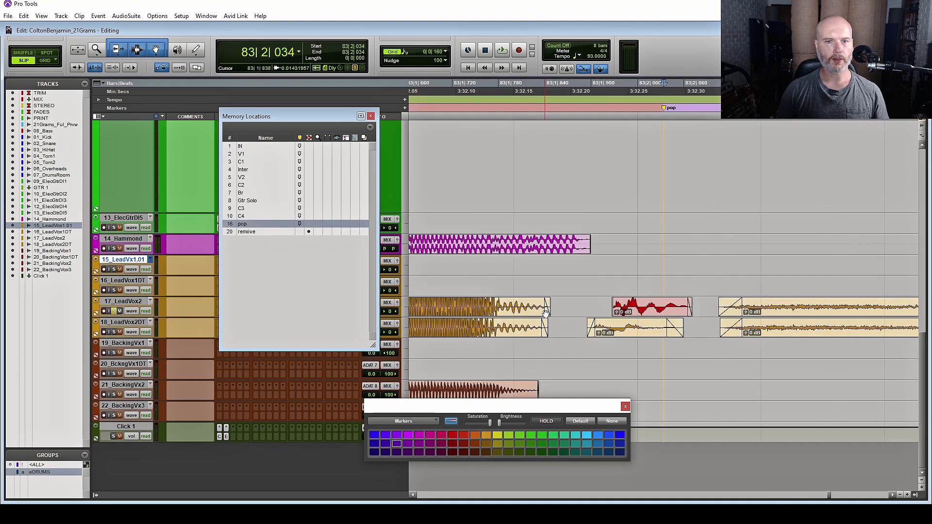
click(127, 16)
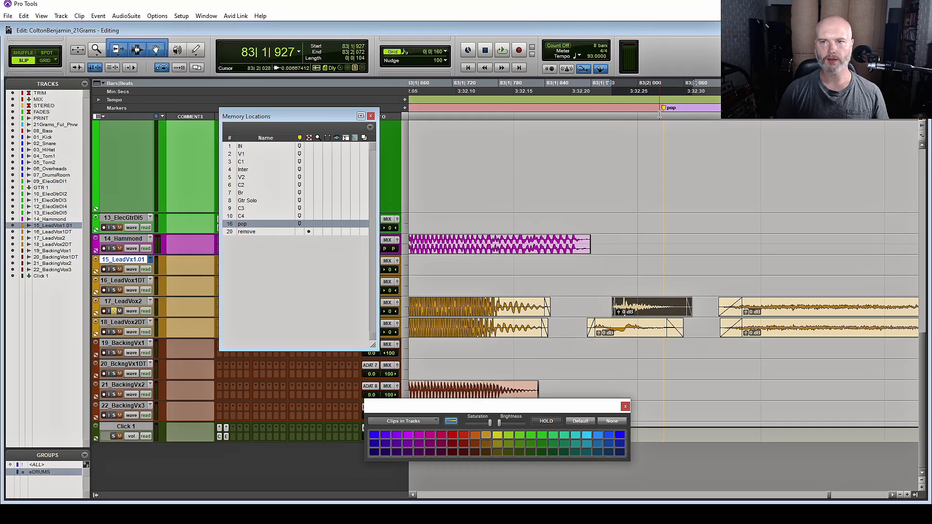
drag(661, 110, 259, 229)
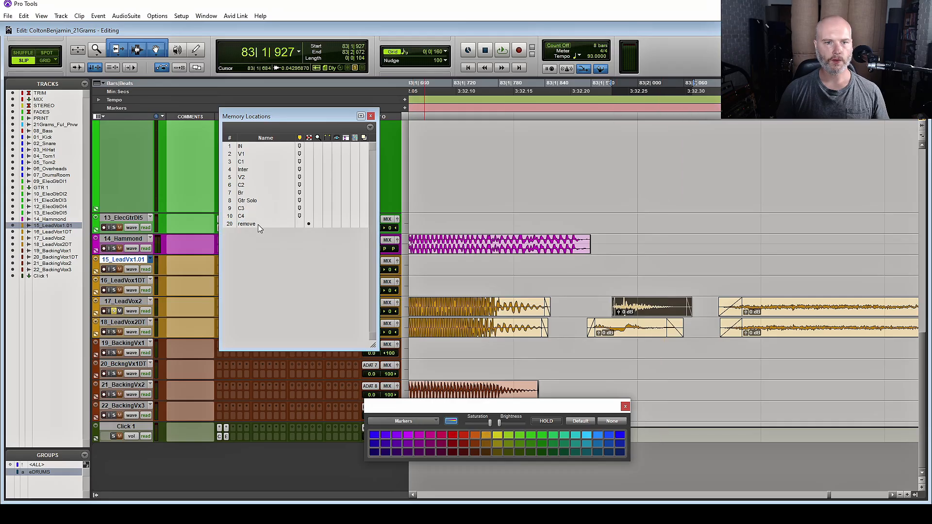
double_click(258, 224)
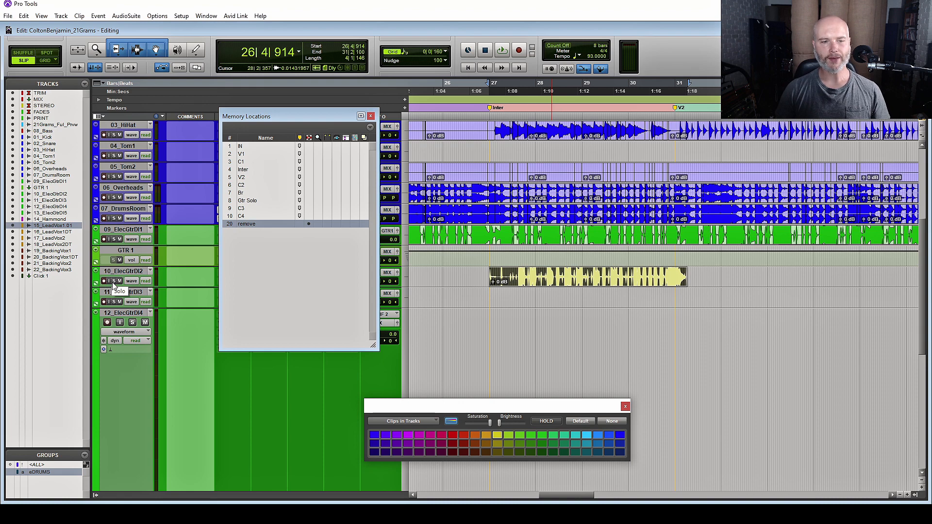
Select, solo and briefly audition the green clip on 11_ElecGtrDI3
key(r)
key(r)
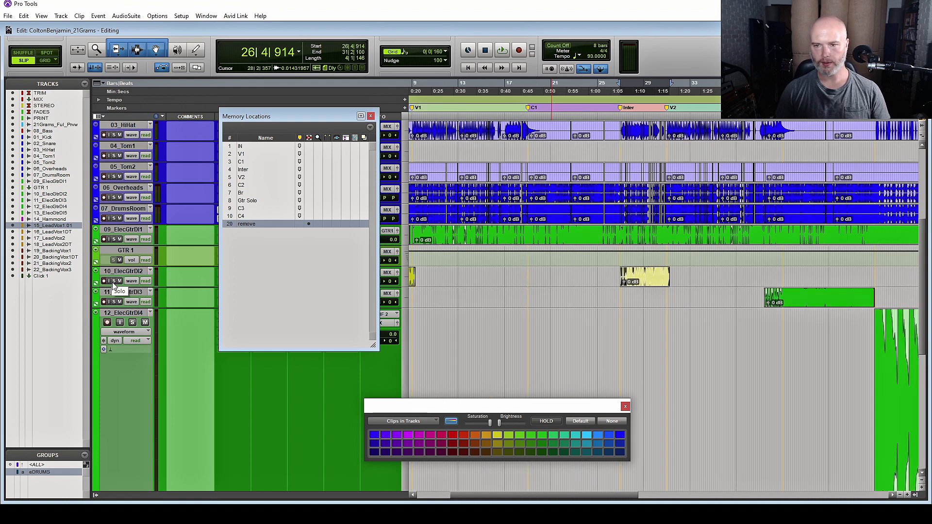
click(811, 304)
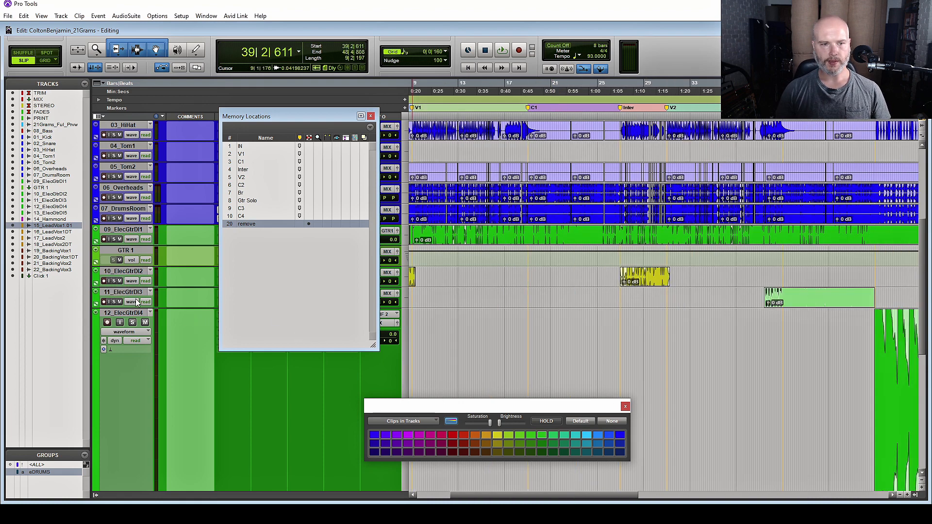
click(114, 302)
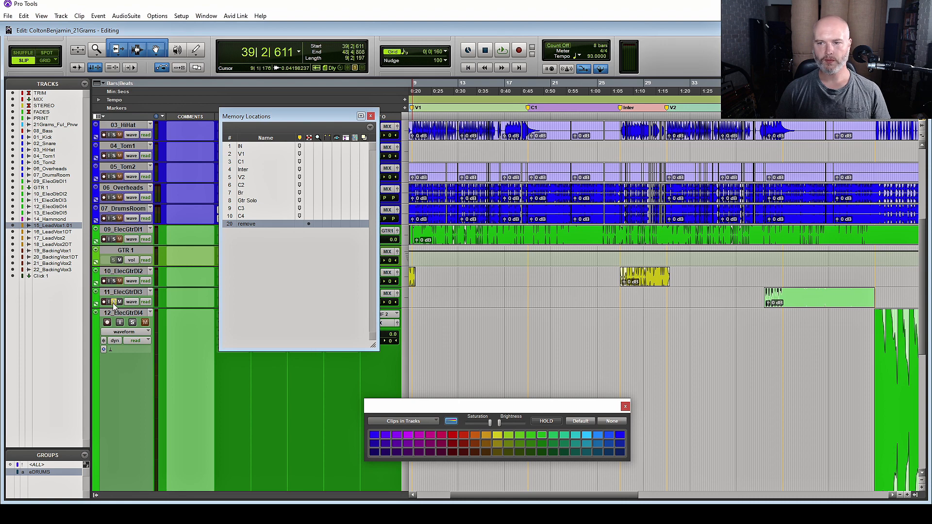
key(space)
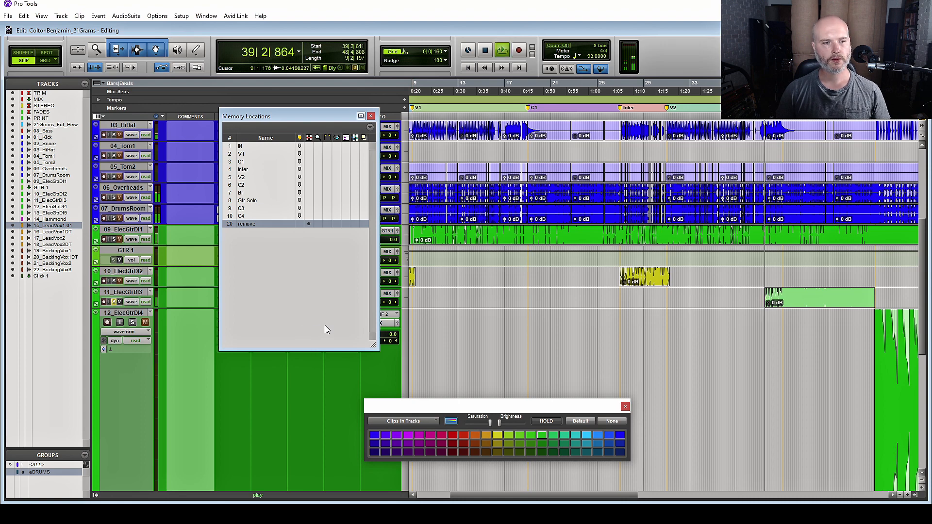
key(space)
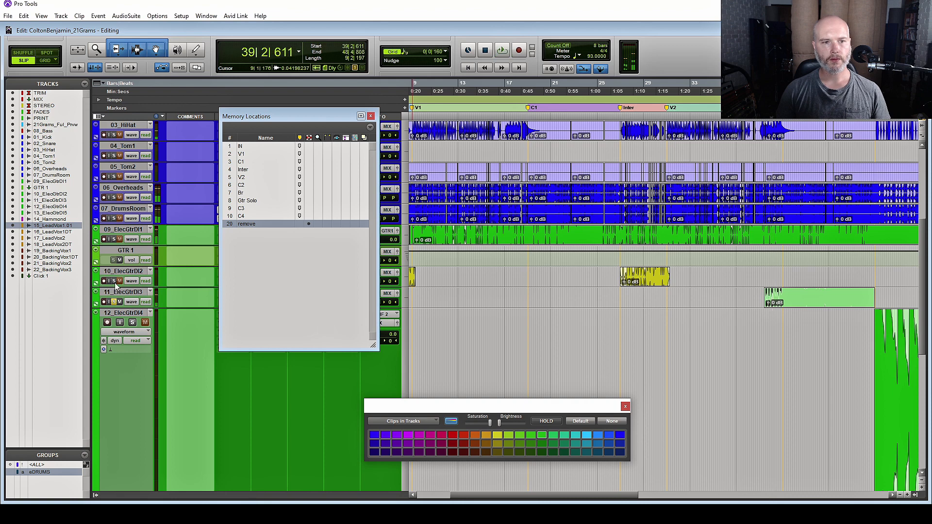
Select the yellow clip on 10_ElecGtrDI2, solo track 10 and audition it
click(648, 288)
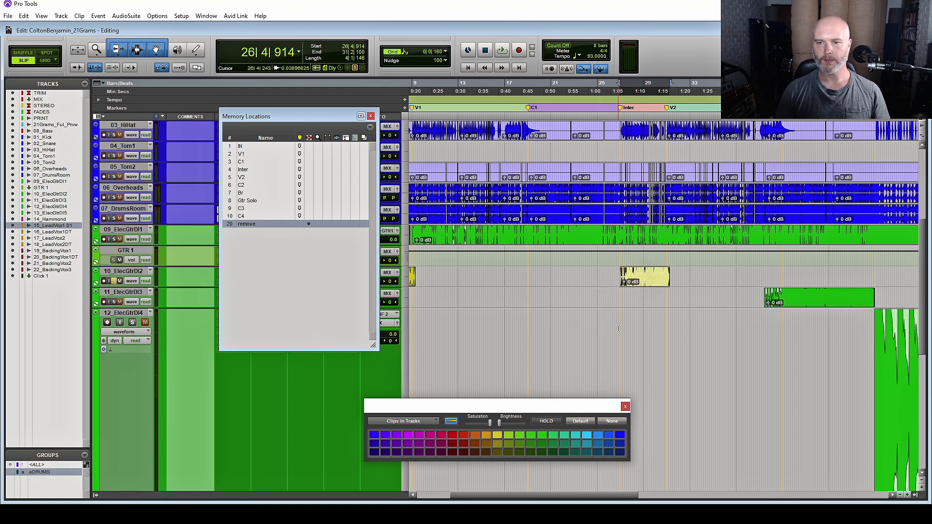
key(t)
key(t)
scroll(633, 335, right, 3)
key(space)
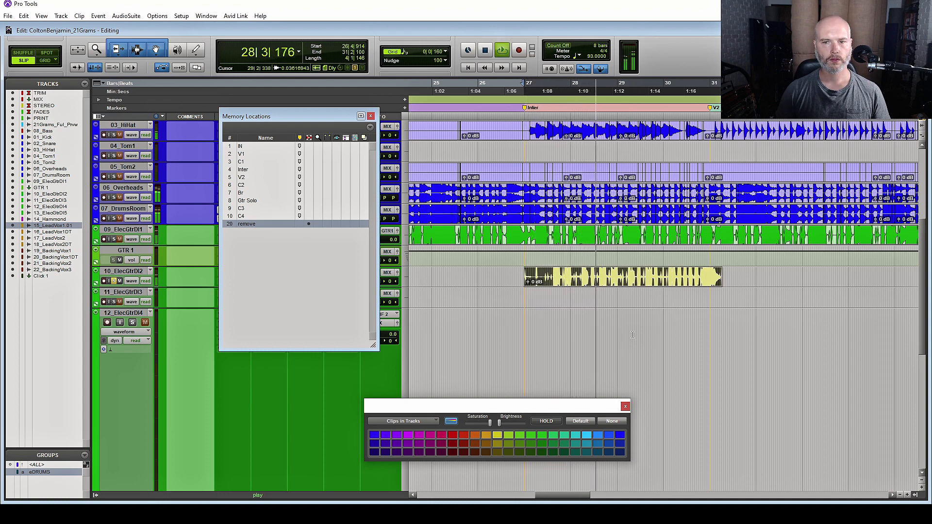
key(space)
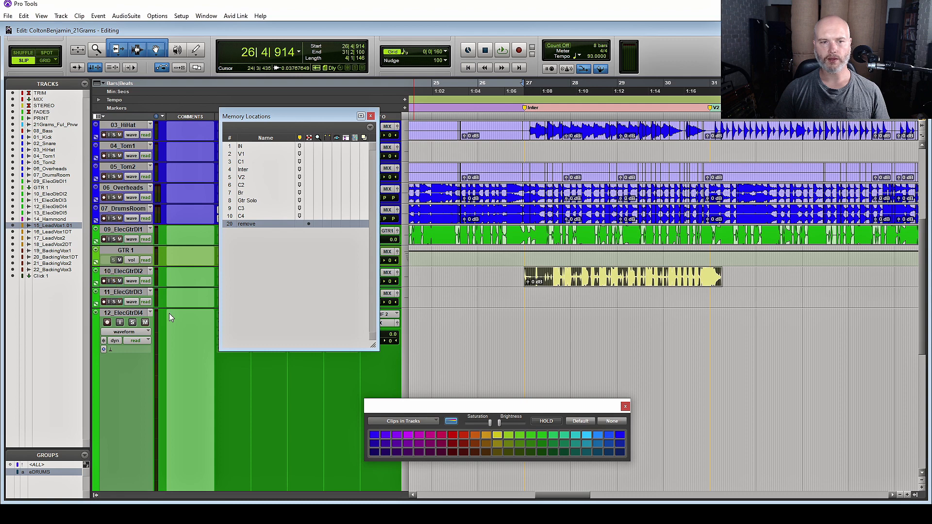
key(space)
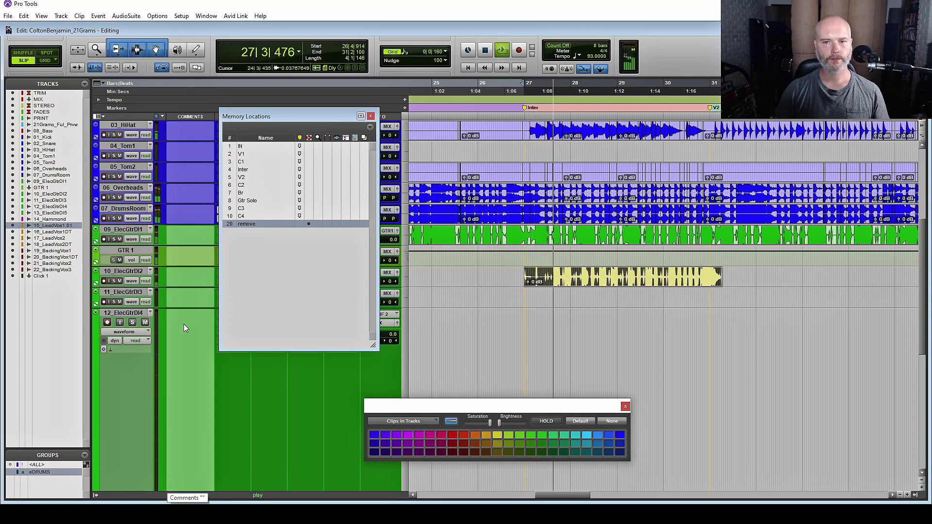
click(114, 282)
key(space)
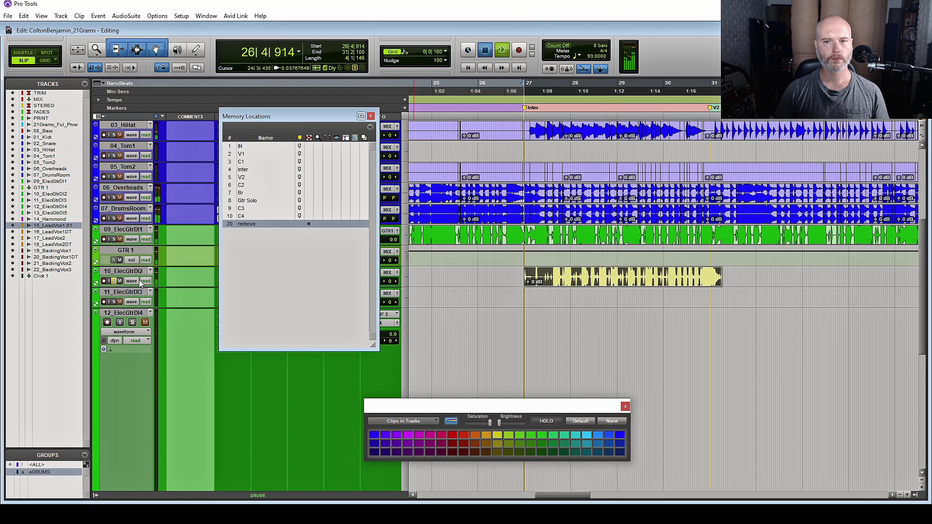
key(space)
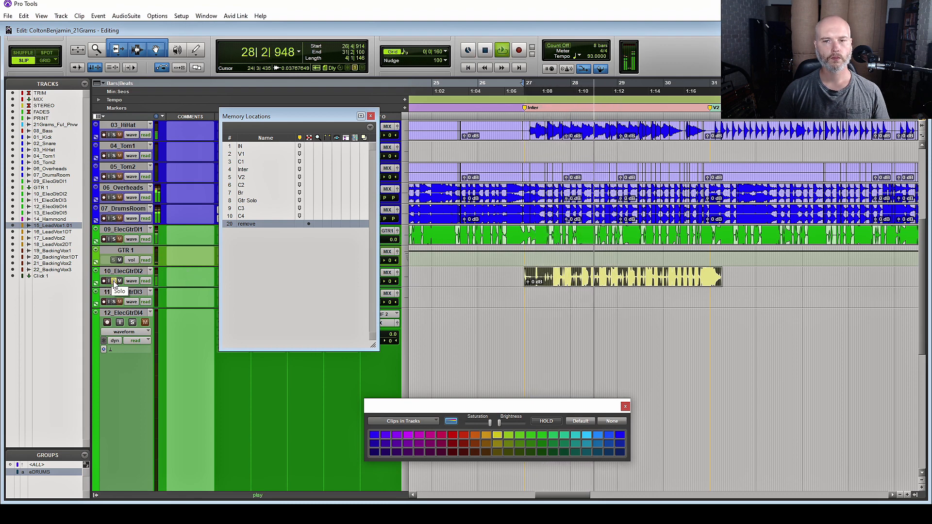
key(space)
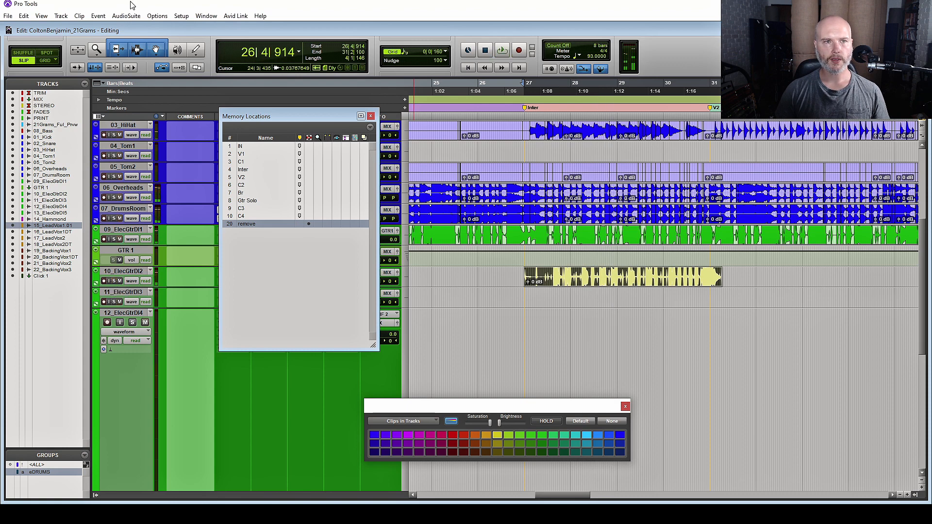
Send the yellow guitar clip to iZotope RX 7 via AudioSuite RX 7 Connect
click(127, 15)
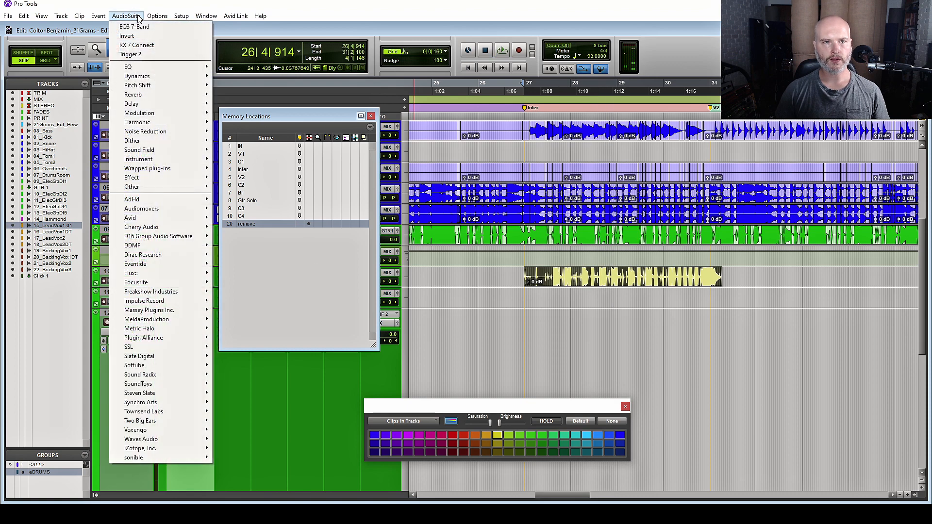
click(148, 46)
click(286, 277)
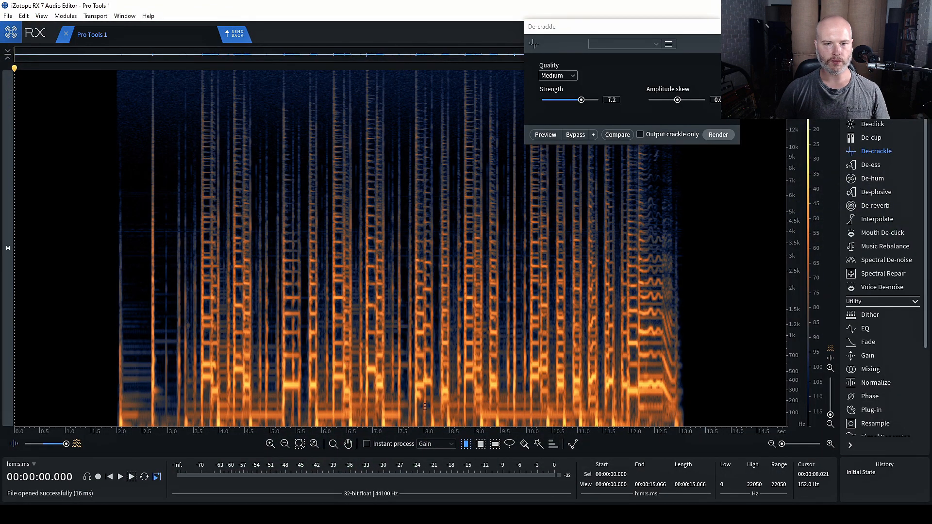
Select the 35–132 Hz band across the clip, silence it and check playback
click(496, 445)
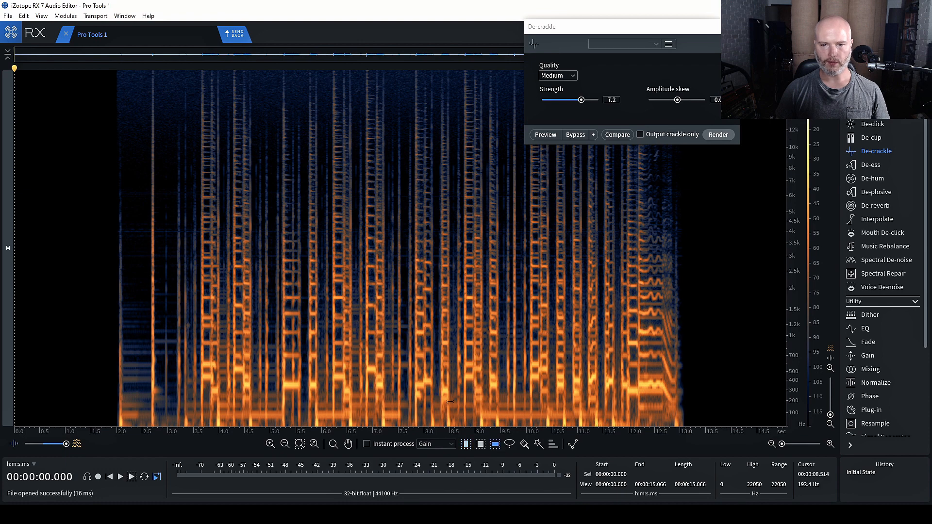
drag(430, 403, 428, 428)
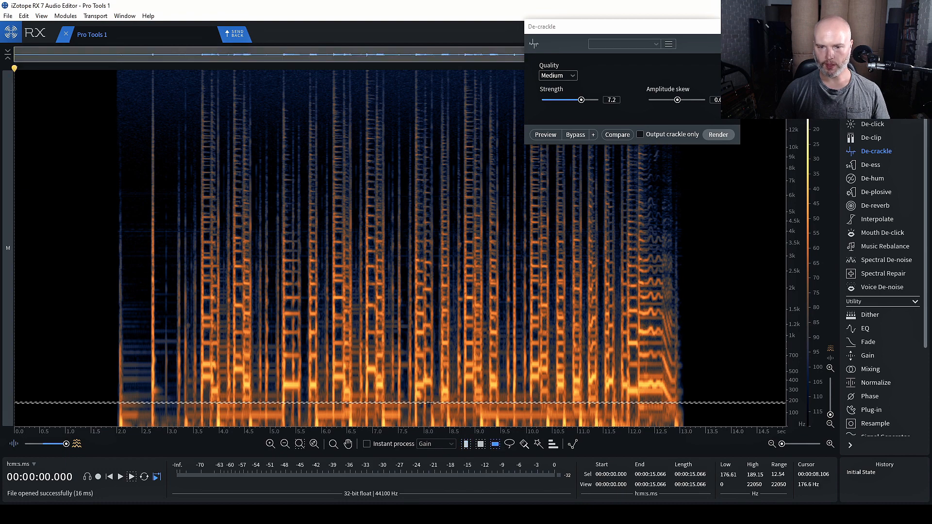
click(121, 477)
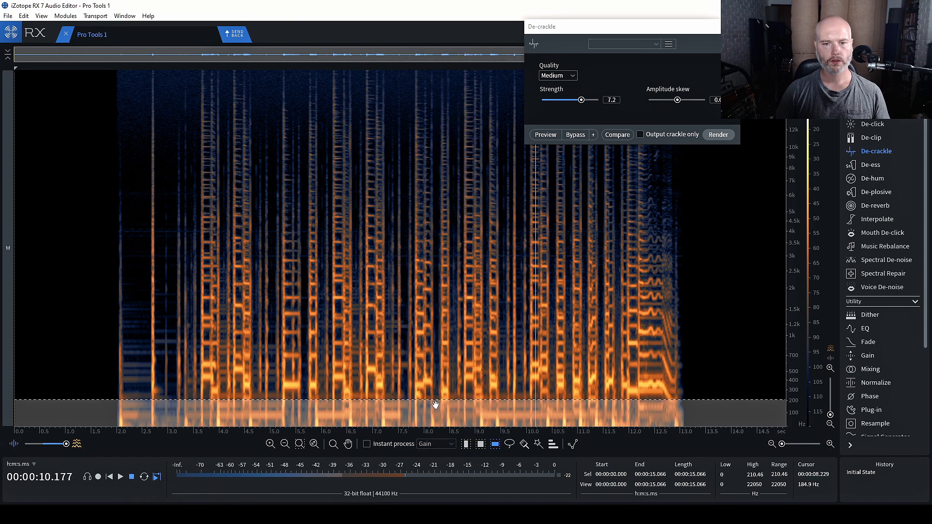
drag(439, 401, 440, 419)
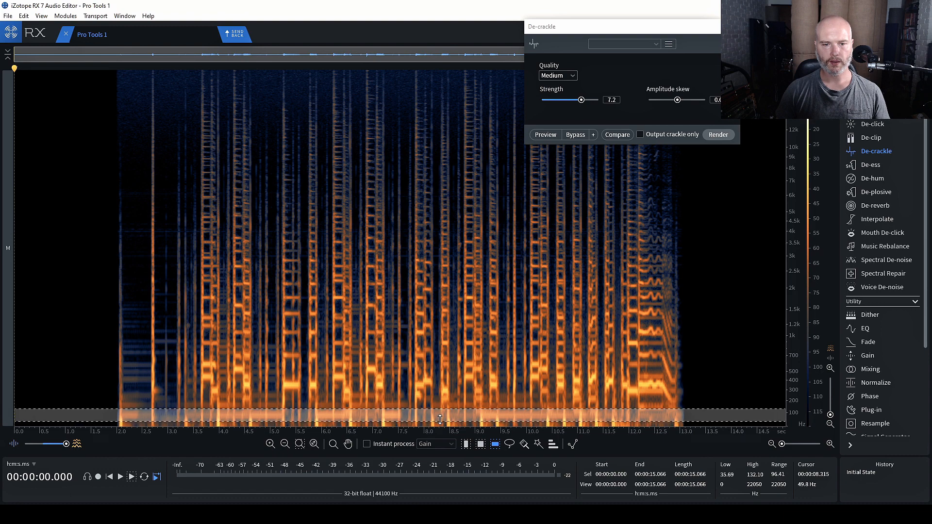
key(Delete)
click(160, 236)
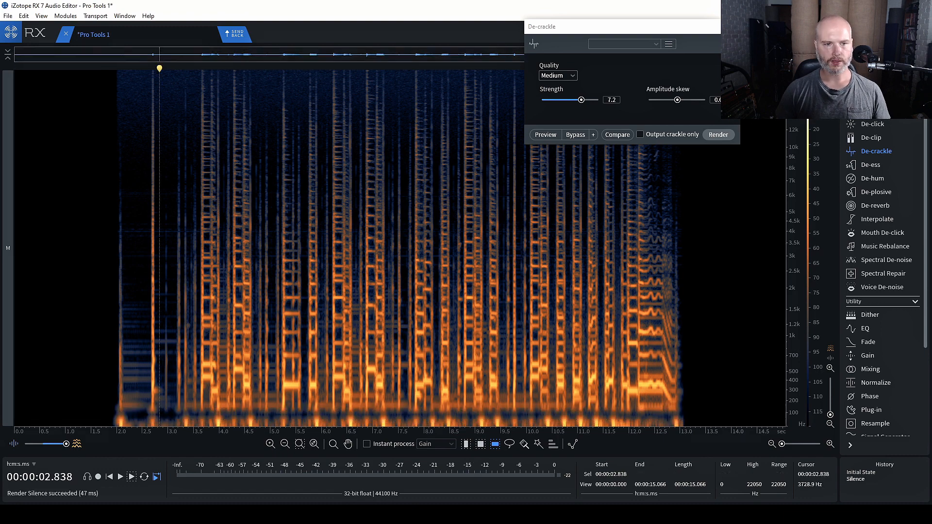
key(space)
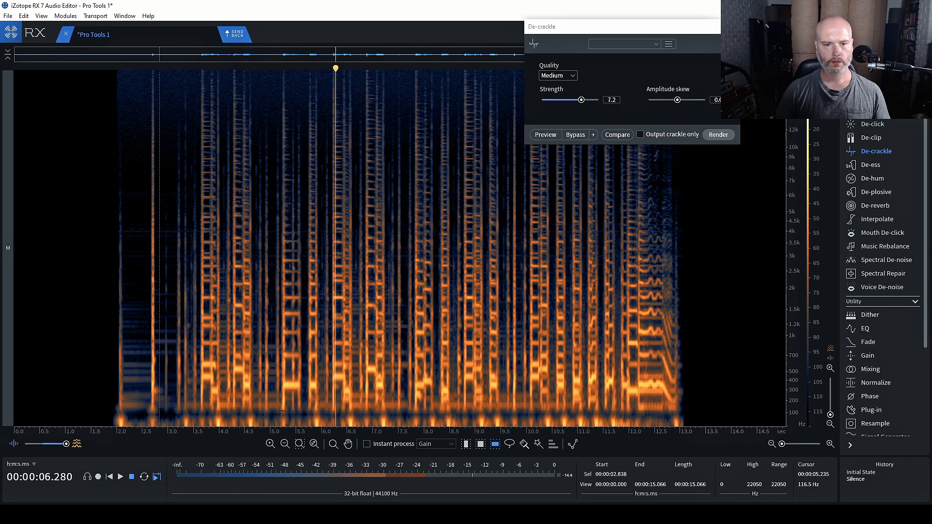
Silence the 105–172 Hz band across the clip and check from 3.5 seconds
drag(340, 411, 345, 405)
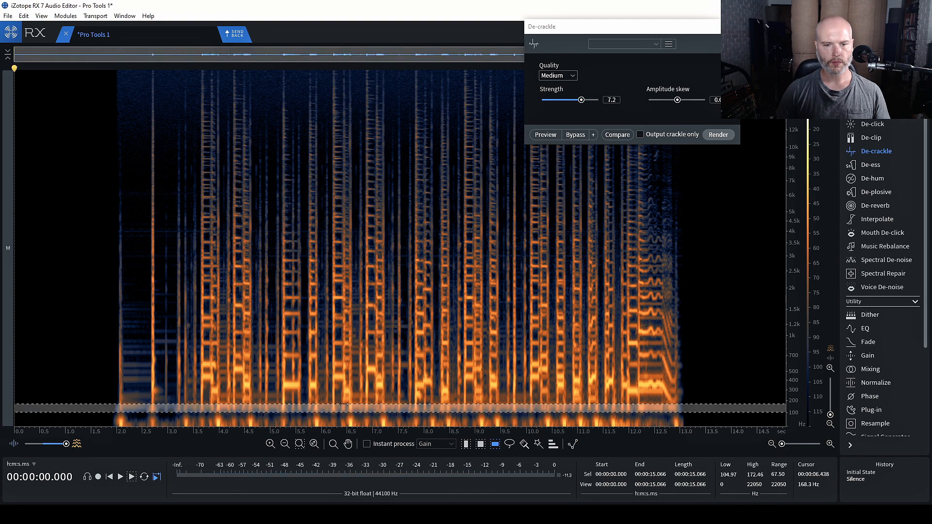
key(BackSpace)
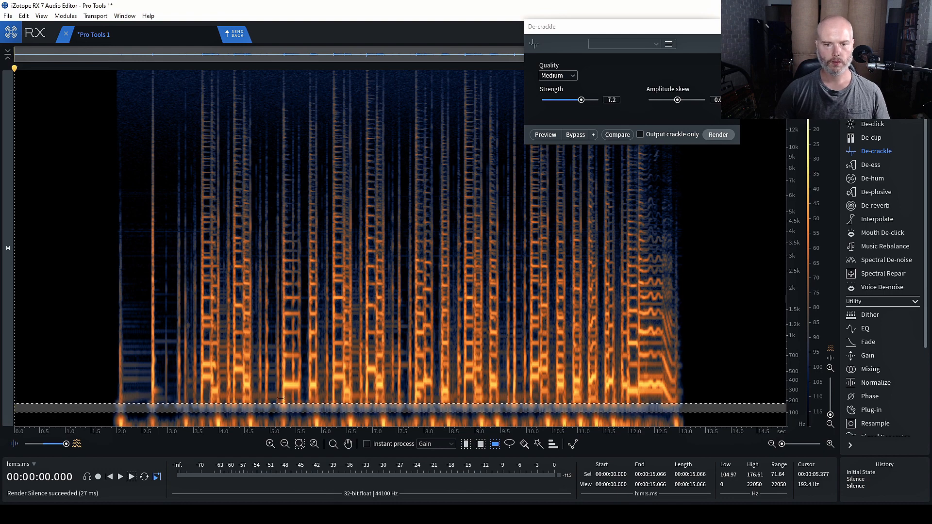
click(193, 345)
key(space)
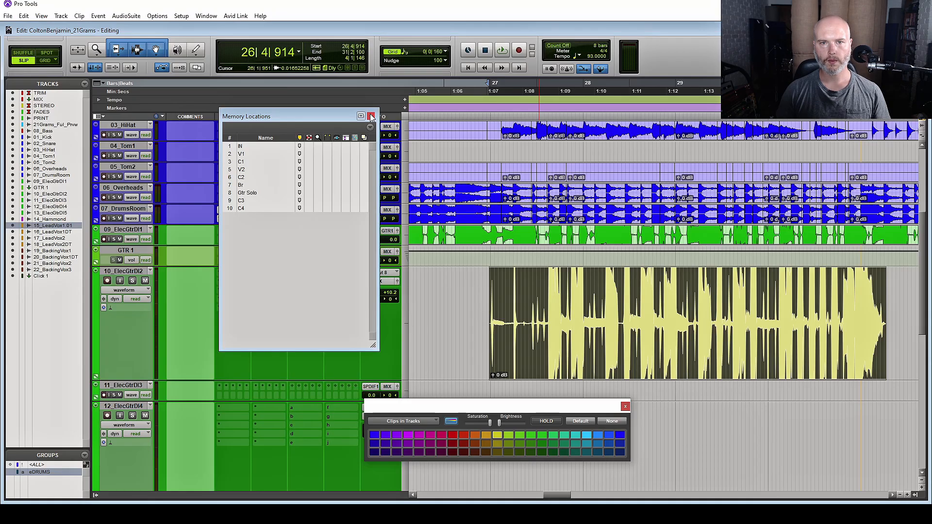
click(371, 117)
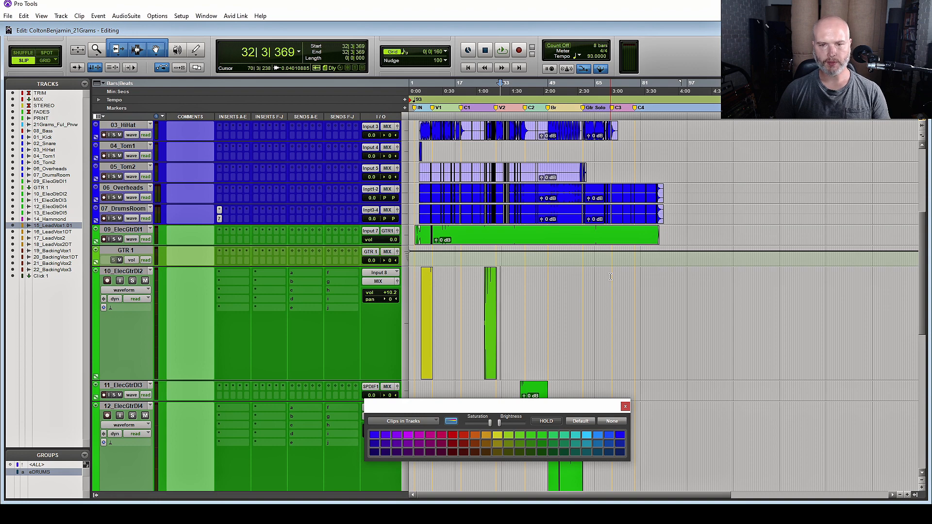
Scroll the tracks to bring 15_LeadVx1.01 and 16_LeadVox1DT into view
scroll(610, 277, down, 8)
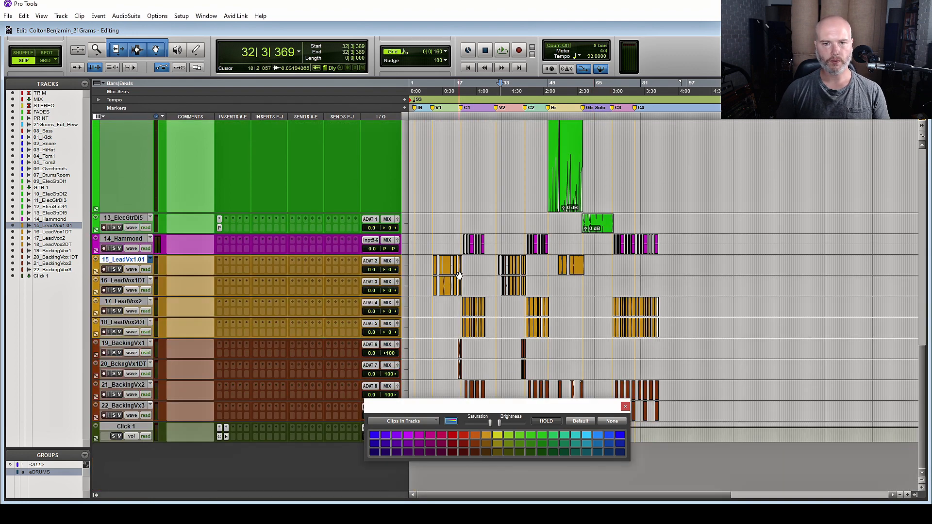
scroll(460, 275, up, 6)
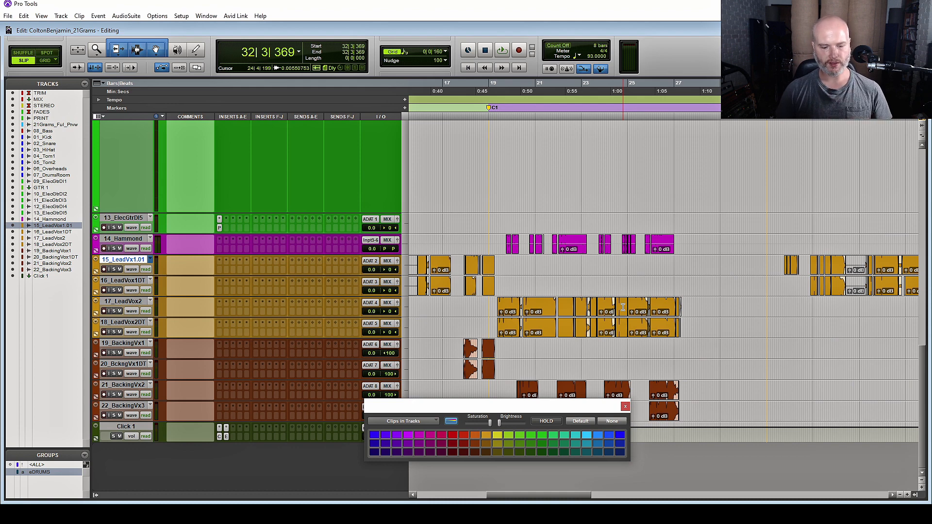
scroll(623, 307, down, 2)
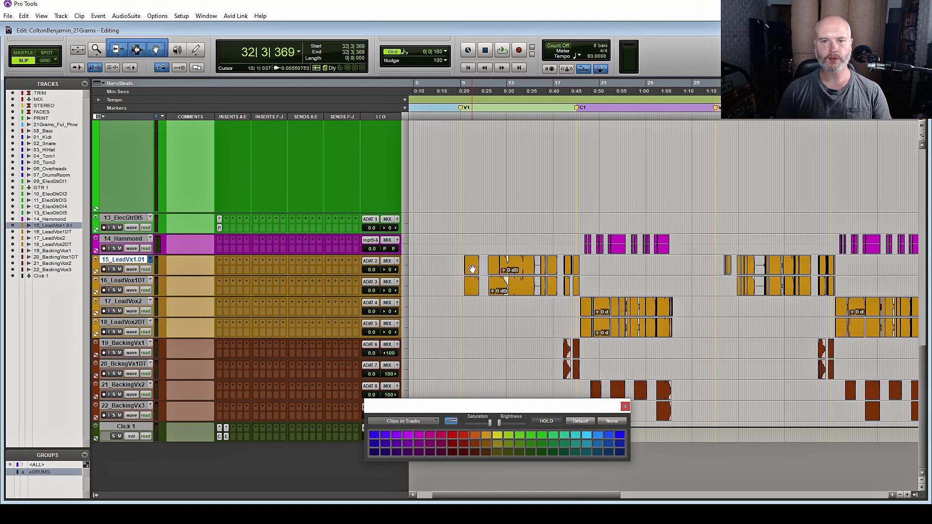
scroll(621, 269, up, 6)
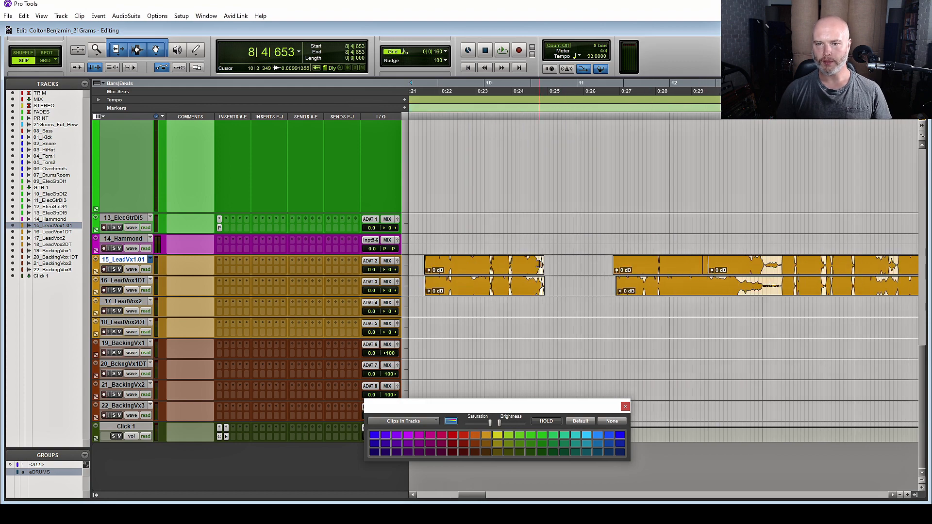
Try extending the first lead vocal clip's end, audition it, then undo
drag(542, 265, 576, 265)
click(560, 262)
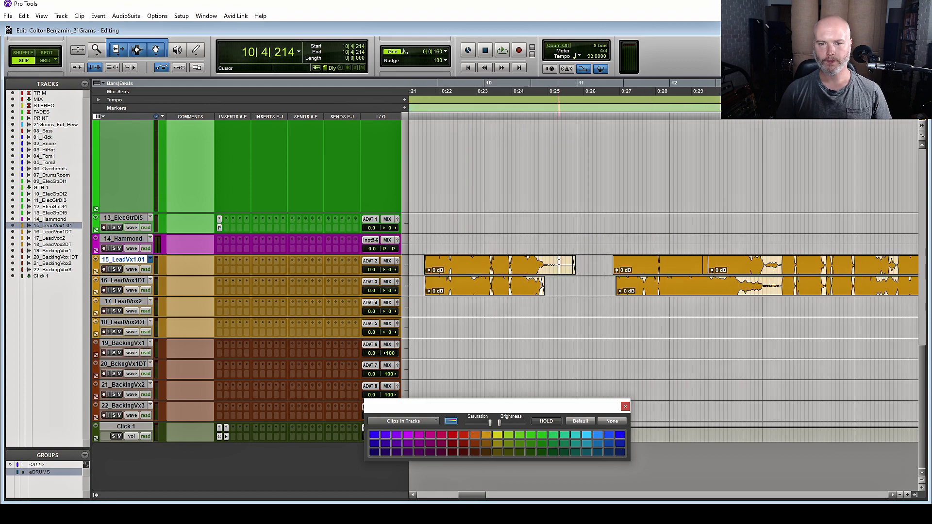
key(space)
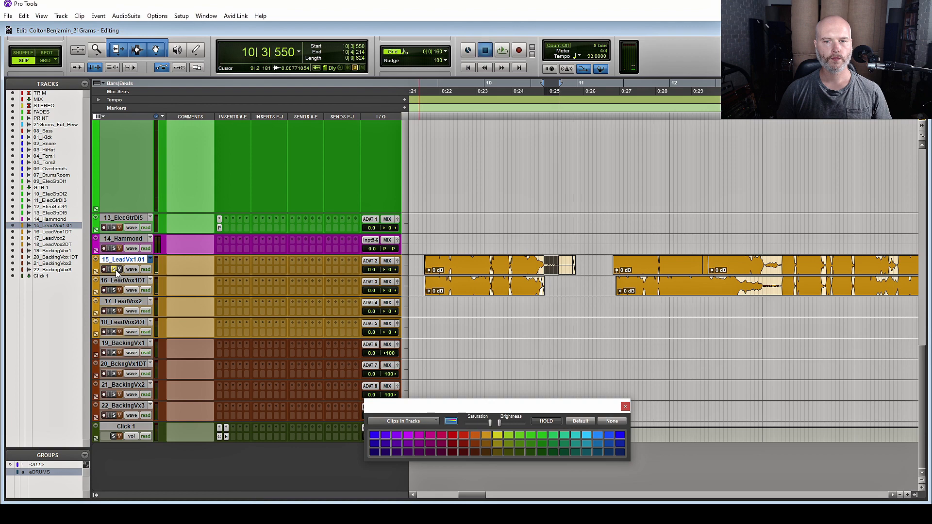
key(space)
key(ctrl+z)
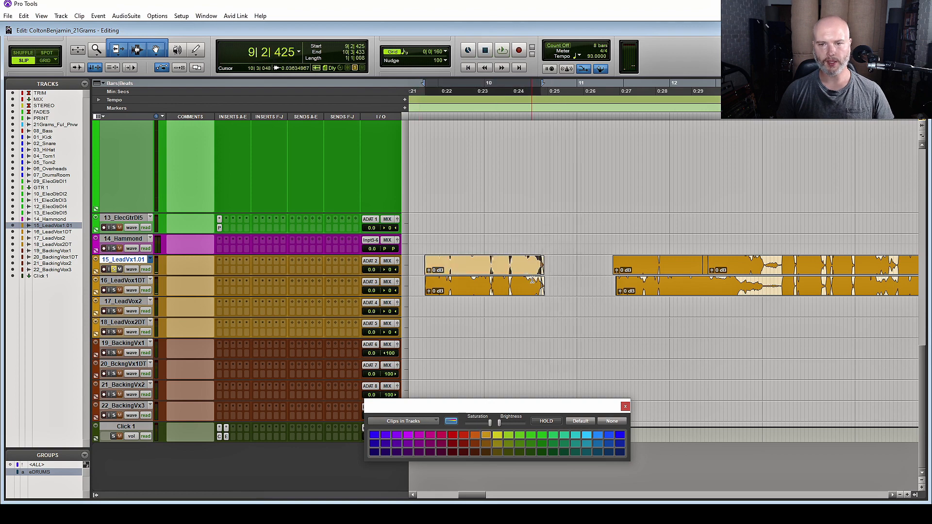
click(505, 258)
key(space)
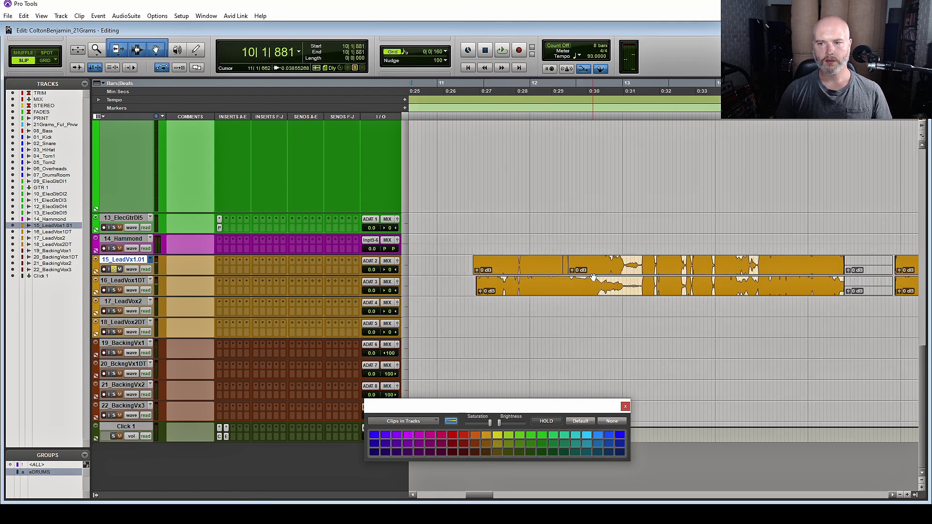
Zoom out and select 16_LeadVox1DT from bar 8 to bar 19
click(874, 271)
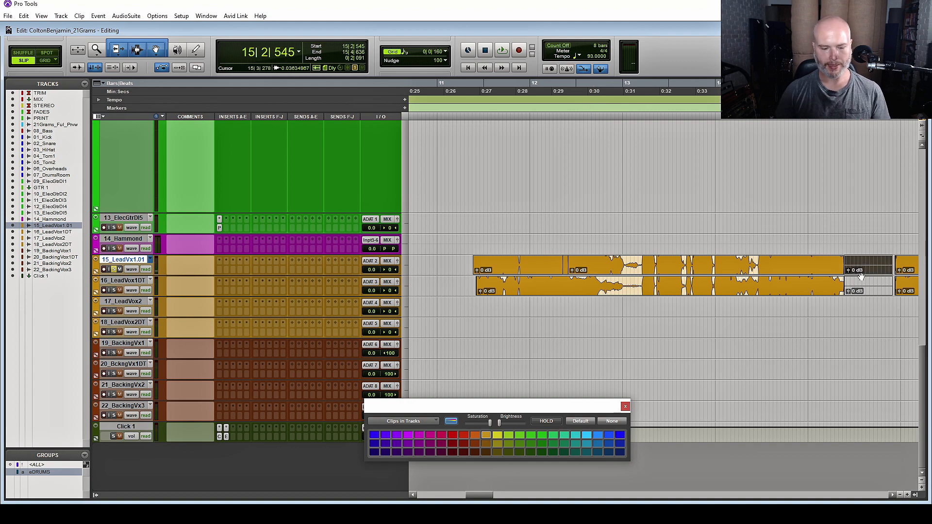
key(r)
key(r)
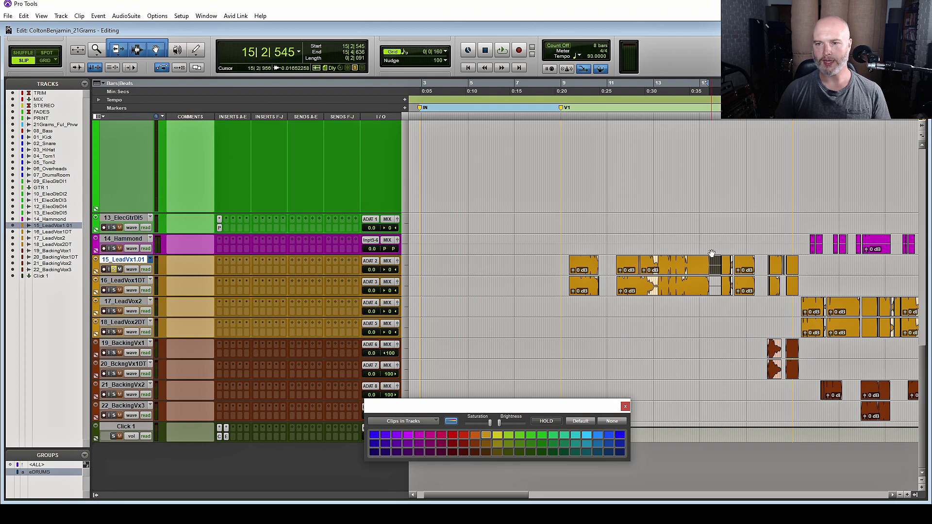
click(713, 260)
click(720, 266)
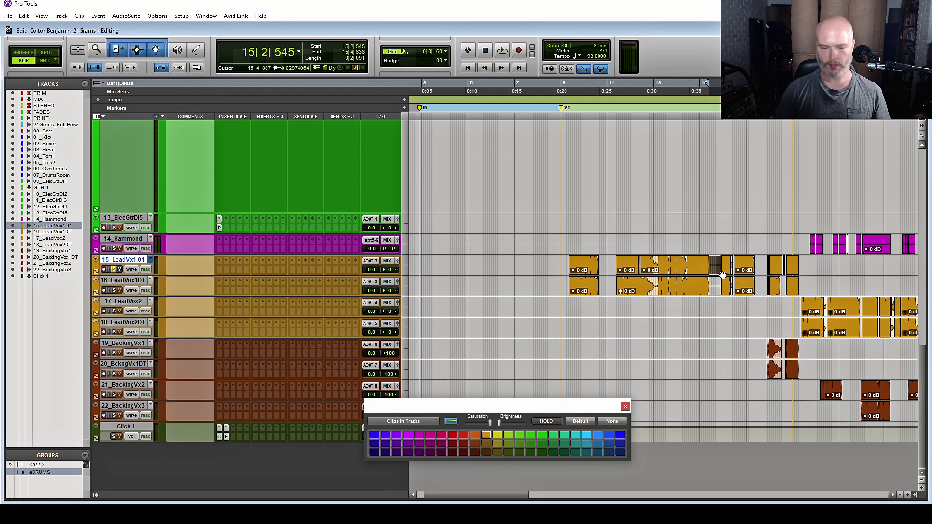
scroll(760, 300, right, 3)
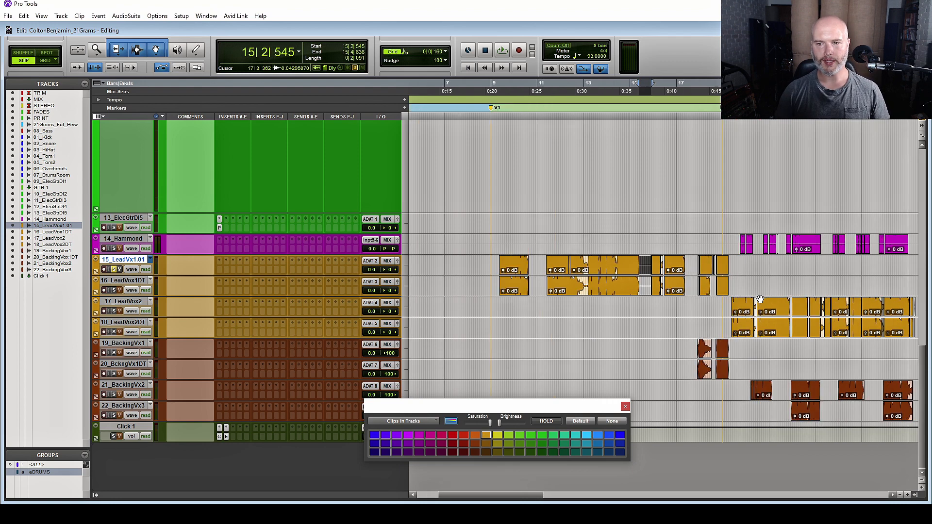
drag(732, 286, 495, 287)
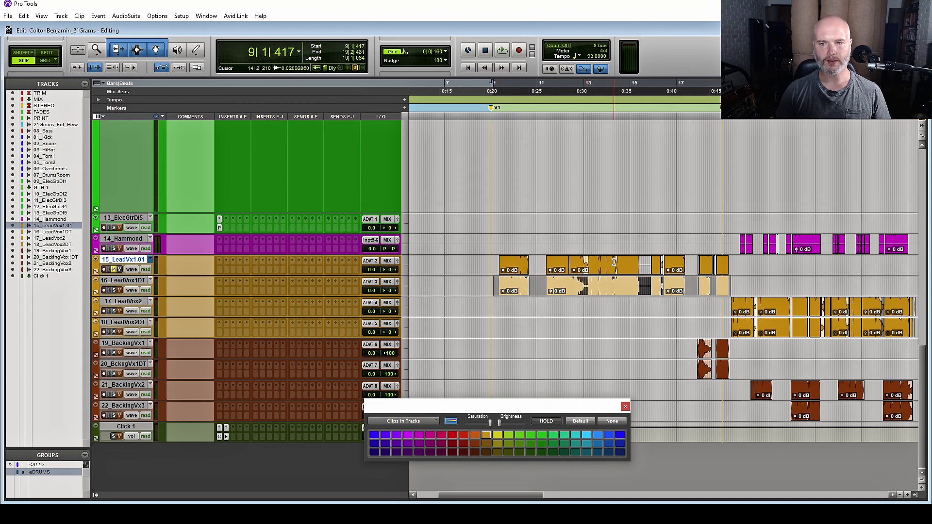
key(ctrl+alt+bracketleft)
click(531, 327)
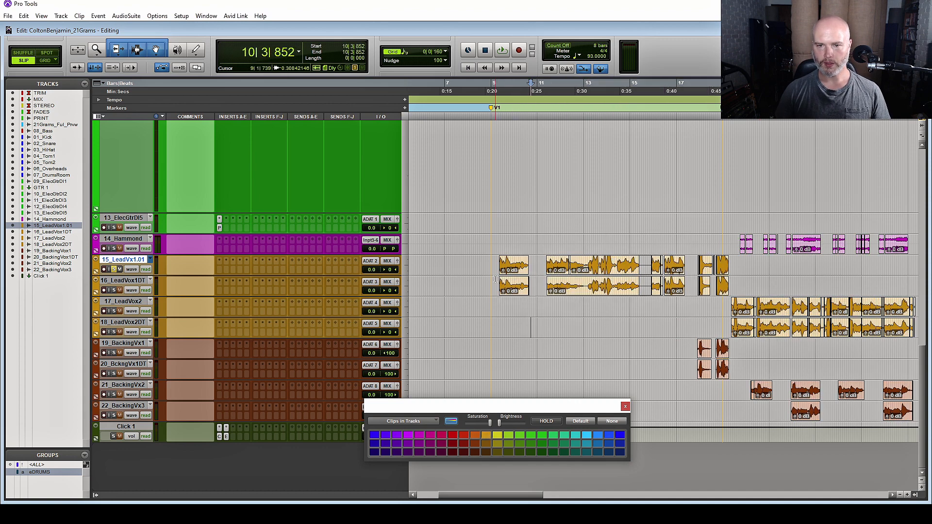
drag(487, 286, 738, 285)
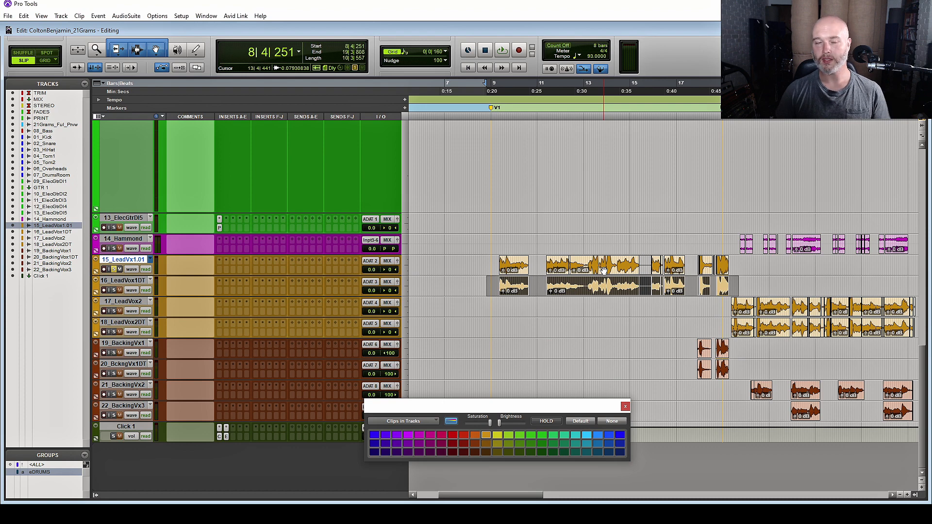
Open VocALign Project from the AudioSuite Other plugins
click(125, 18)
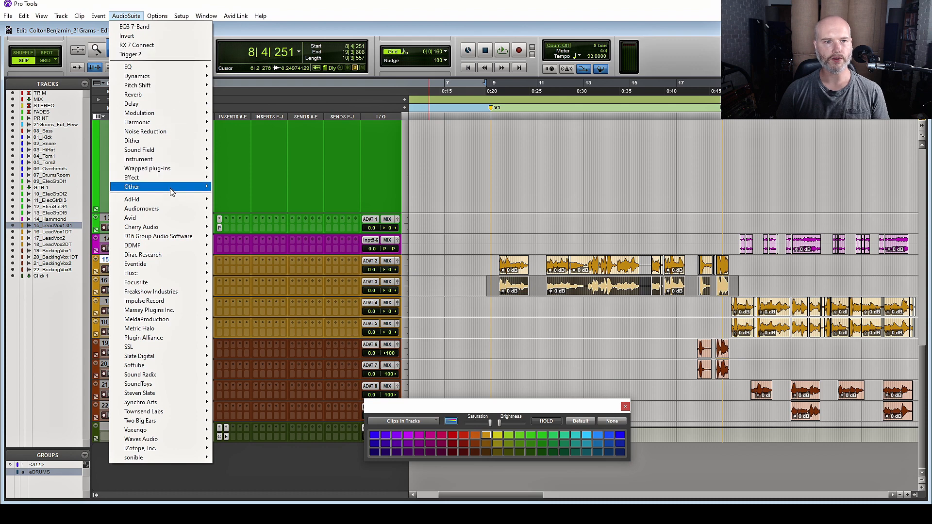
mouse_move(171, 189)
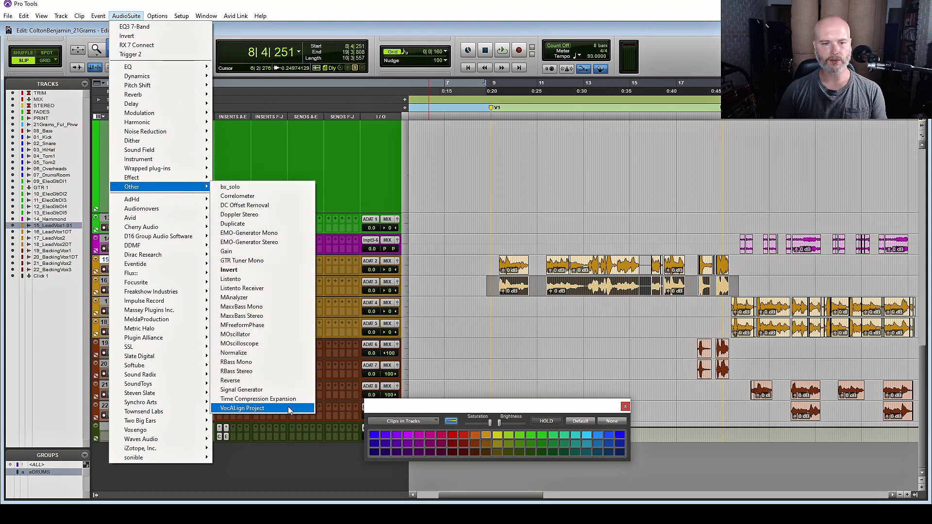
click(258, 410)
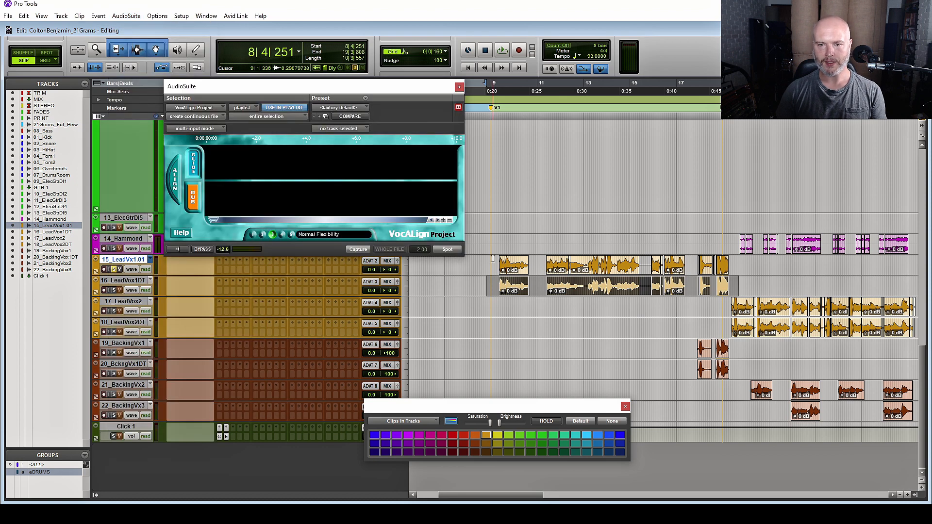
Capture 15_LeadVx1.01 as the guide and 16_LeadVox1DT as the dub
drag(493, 259, 753, 265)
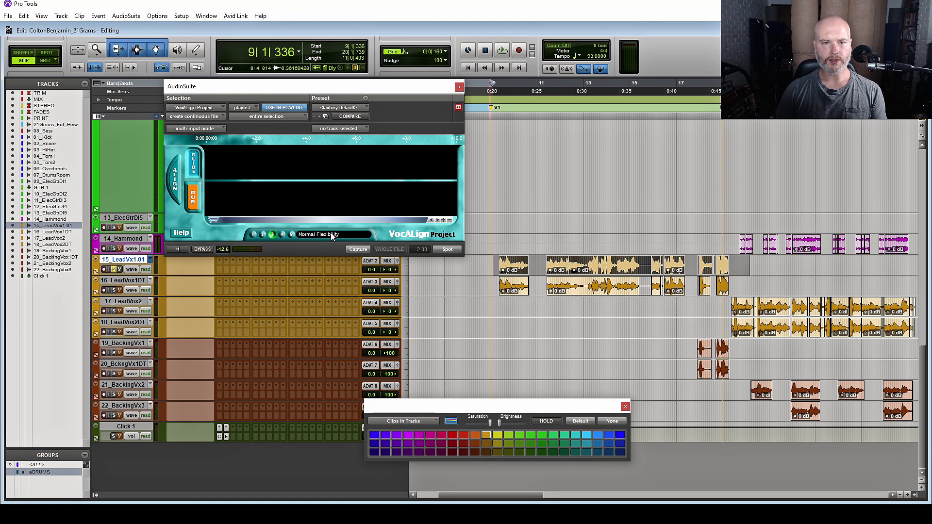
click(363, 249)
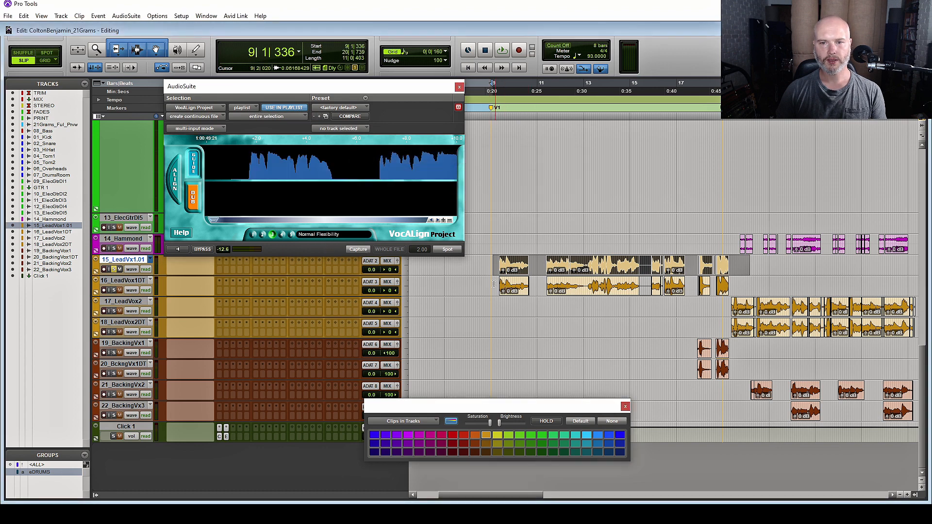
drag(500, 289, 739, 287)
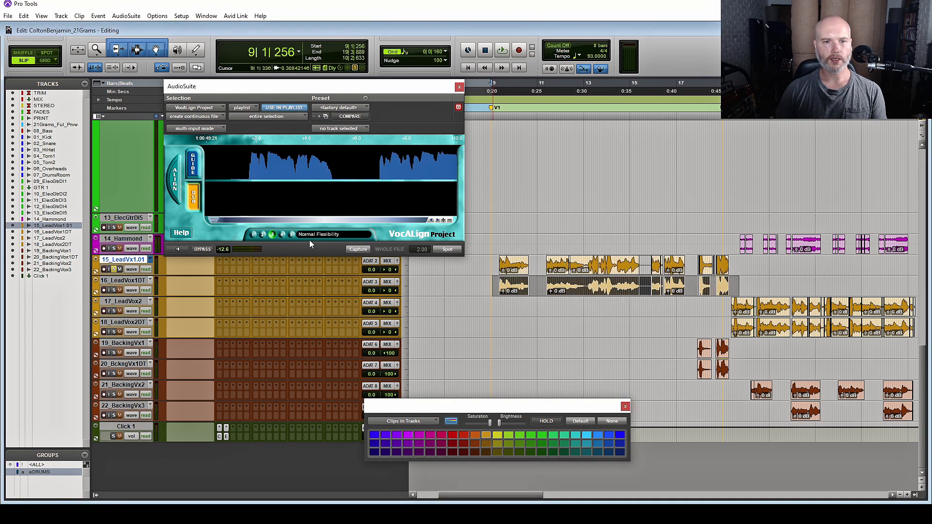
click(359, 250)
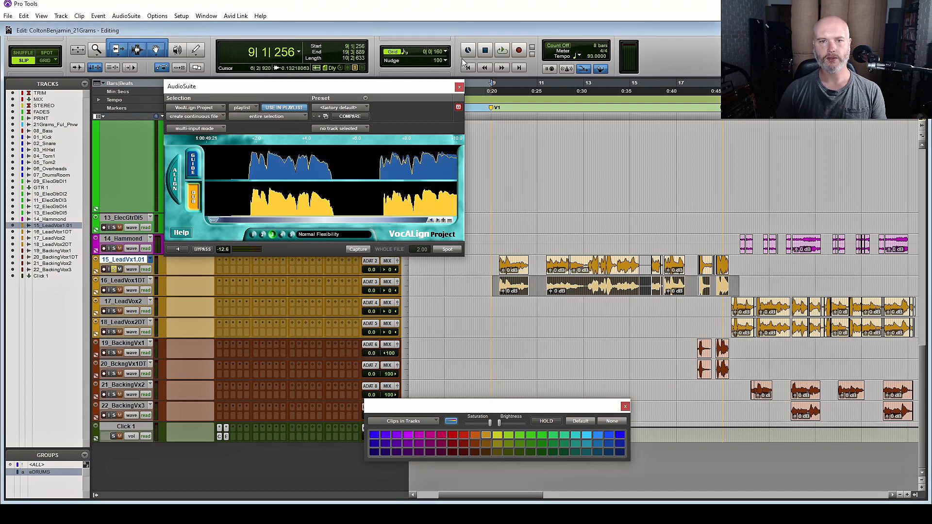
Close VocALign and select the 18_LeadVox2DT double clips near bar 19
click(459, 88)
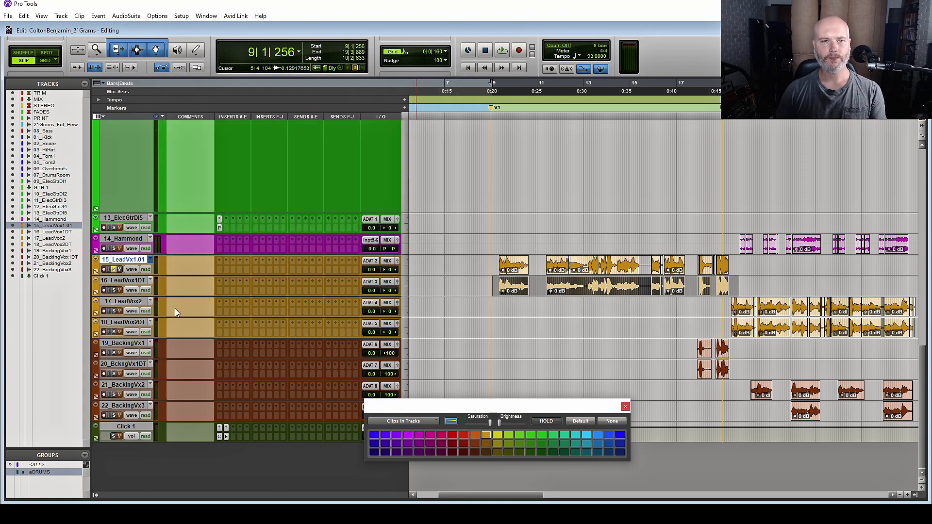
click(498, 285)
scroll(567, 302, right, 3)
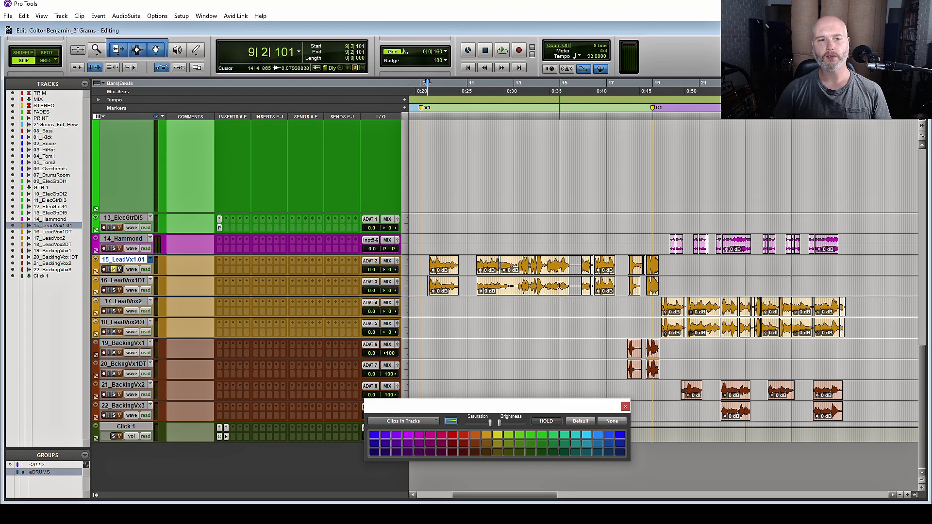
scroll(593, 262, right, 3)
click(593, 262)
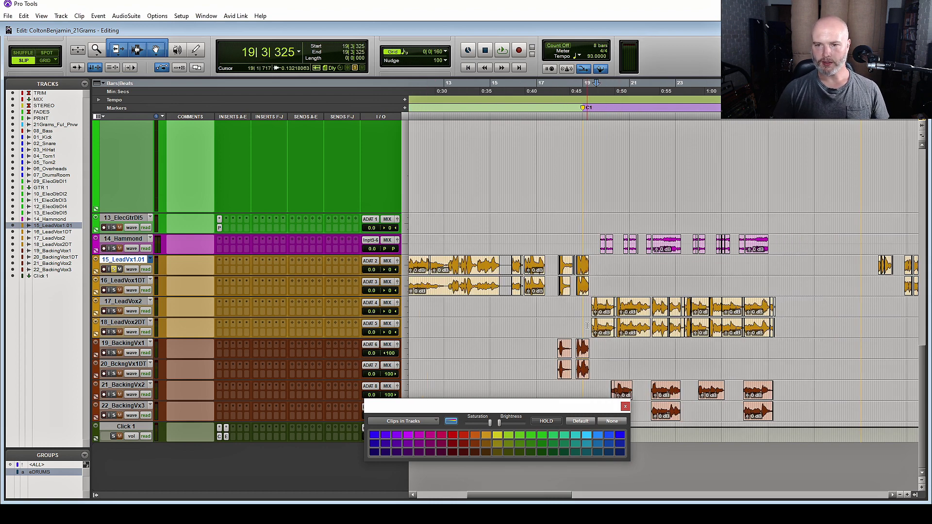
drag(592, 324, 773, 302)
click(780, 322)
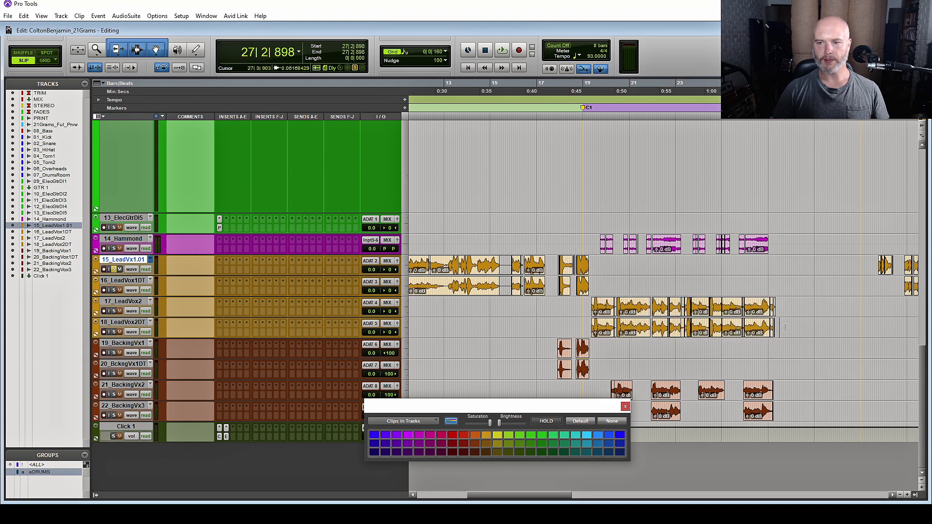
drag(784, 324, 582, 327)
Close the colour palette and select the 21_BackingVx2 and 20_BckngVx1DT clips
click(626, 407)
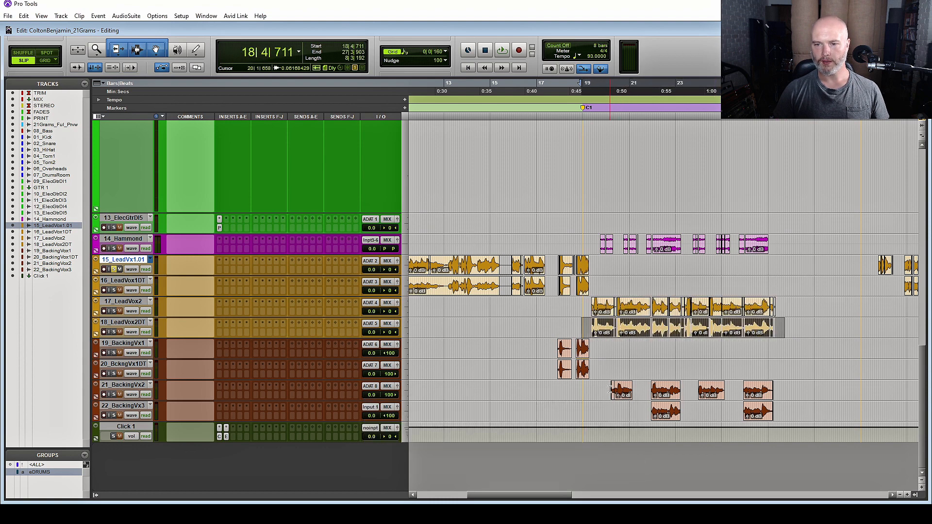
click(613, 389)
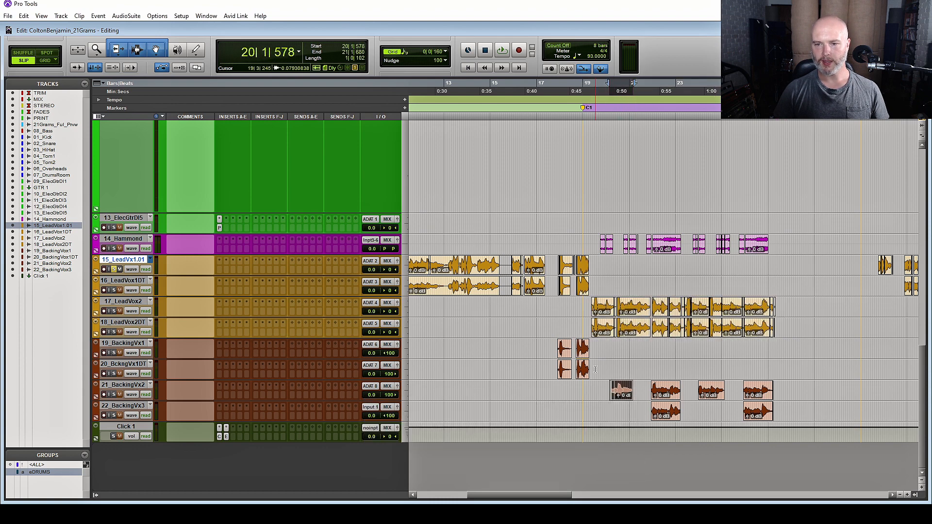
drag(593, 369, 554, 365)
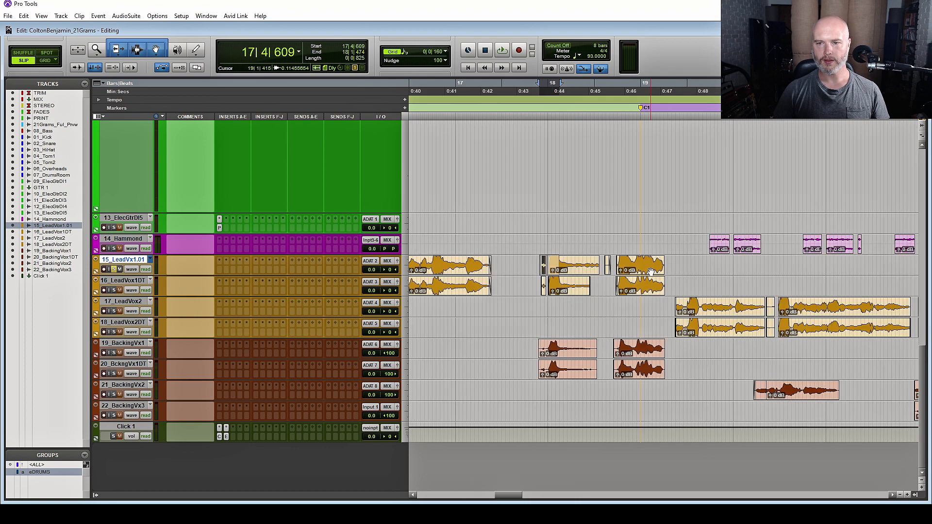
Select the lead vocal verse clips and audition them
click(650, 272)
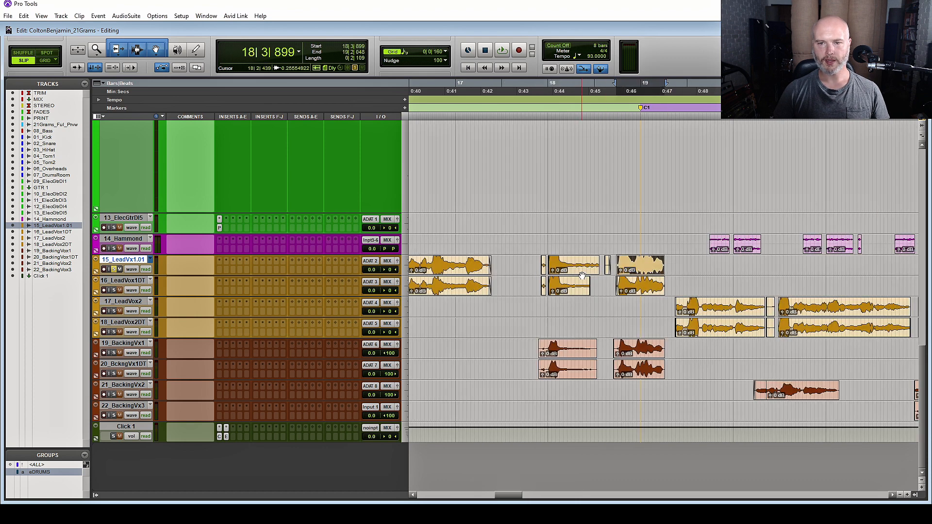
shift+click(583, 274)
shift+click(544, 274)
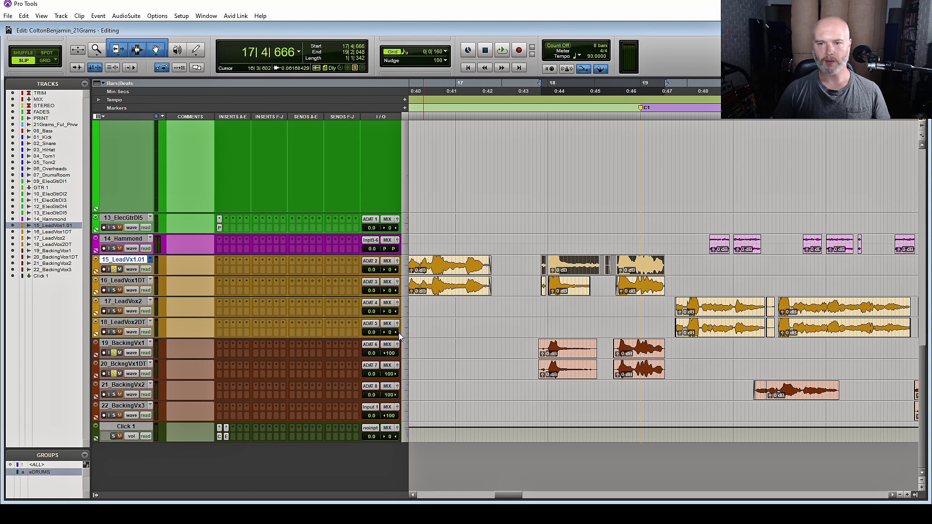
key(space)
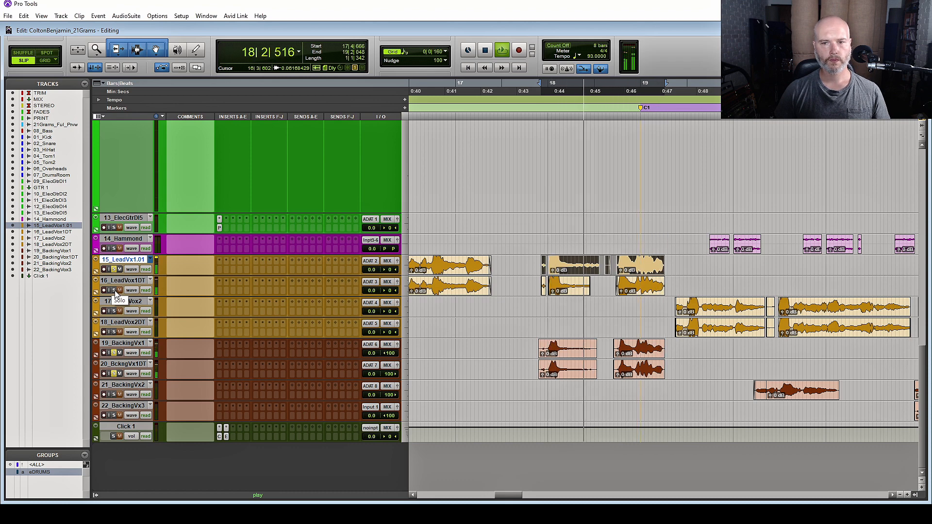
key(space)
key(ctrl+bracketleft)
key(ctrl+bracketleft)
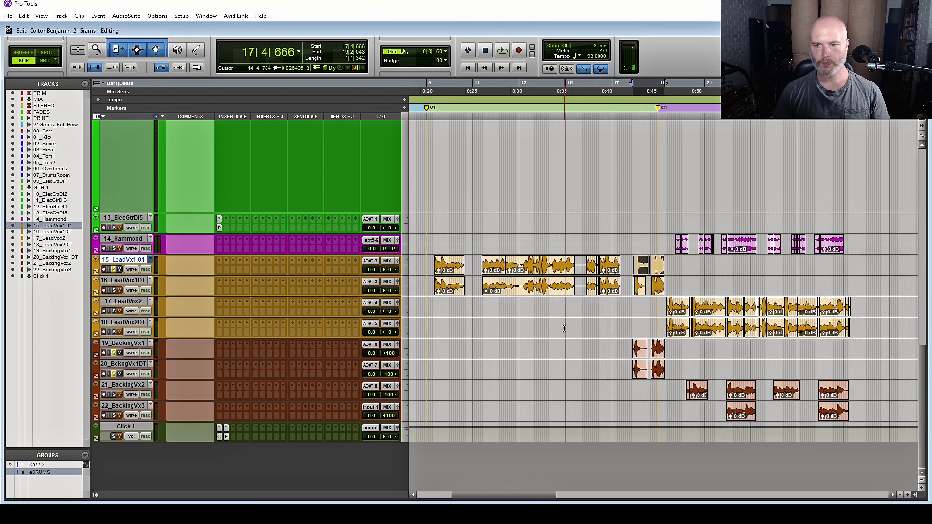
scroll(714, 285, right, 2)
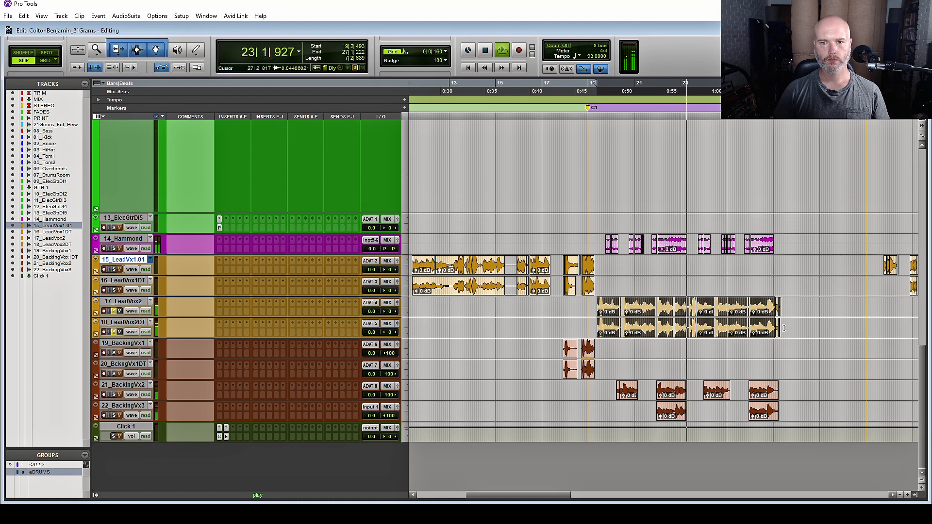
key(space)
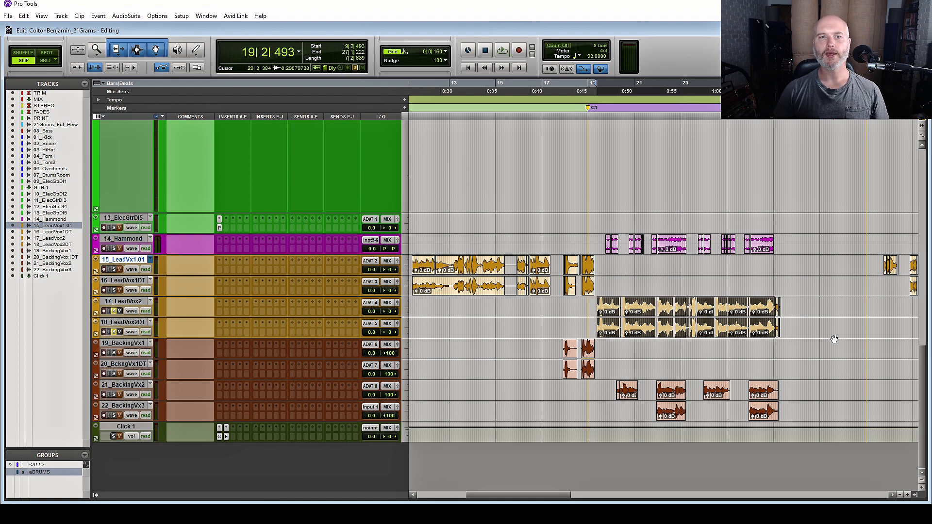